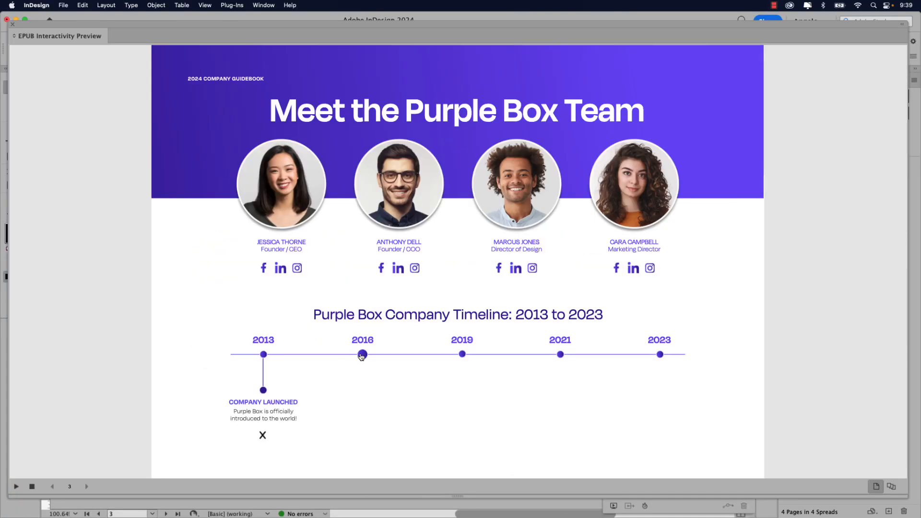
# - Reveal the 2016, 2019 and 2021 timeline milestones in the EPUB Interactivity Preview
pyautogui.click(362, 355)
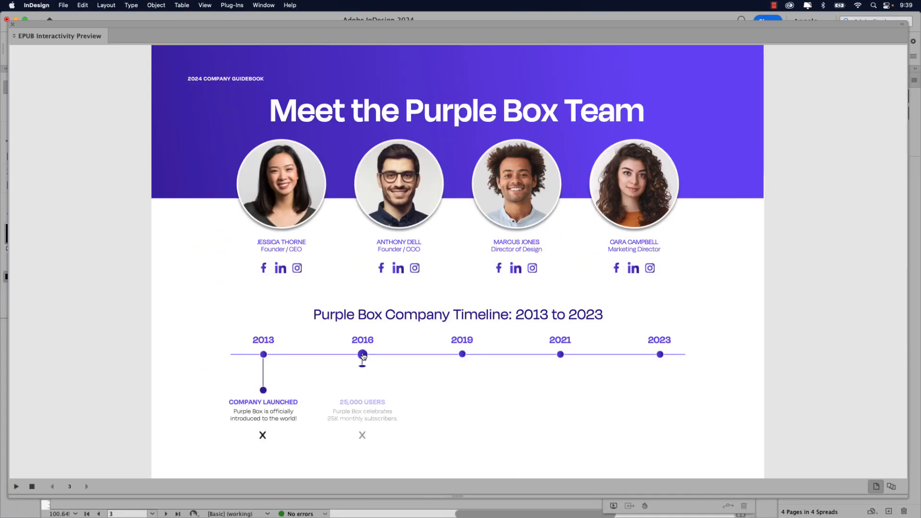
pyautogui.click(462, 355)
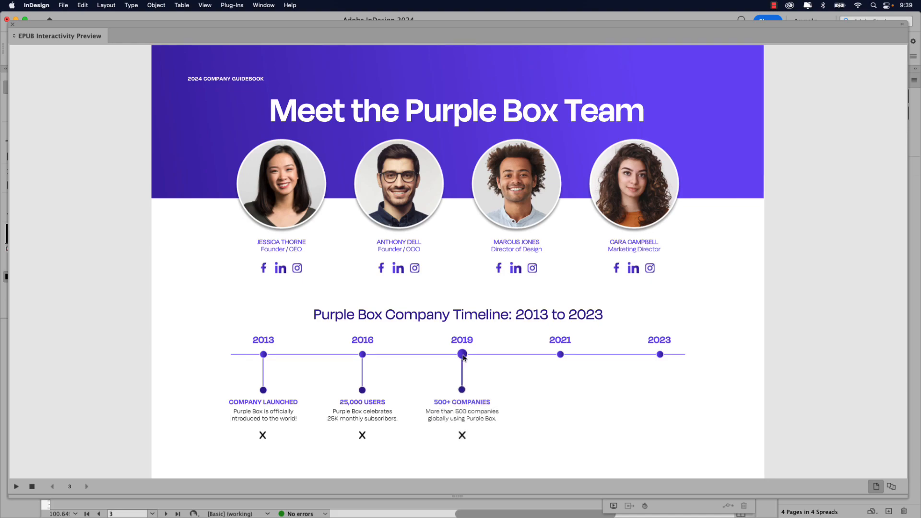
pyautogui.click(559, 356)
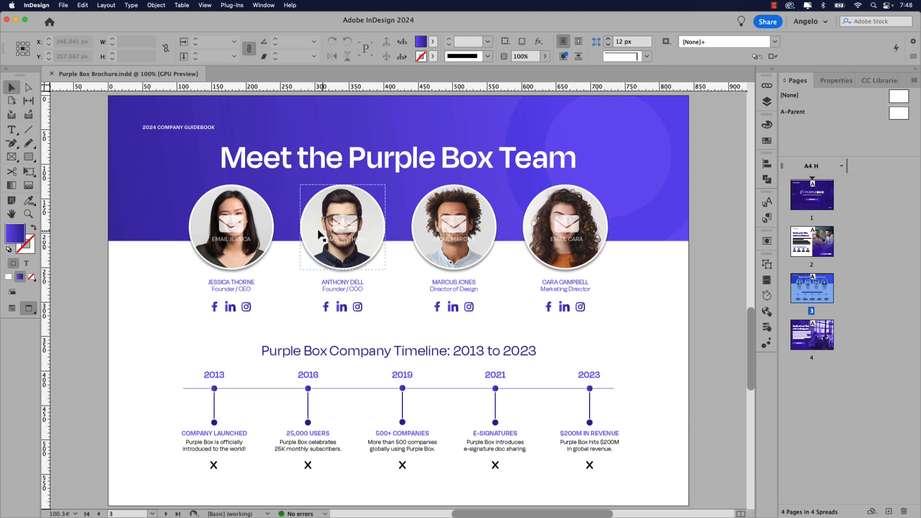
# - Select the first team portrait and float the Buttons and Forms panel beside it
pyautogui.click(267, 237)
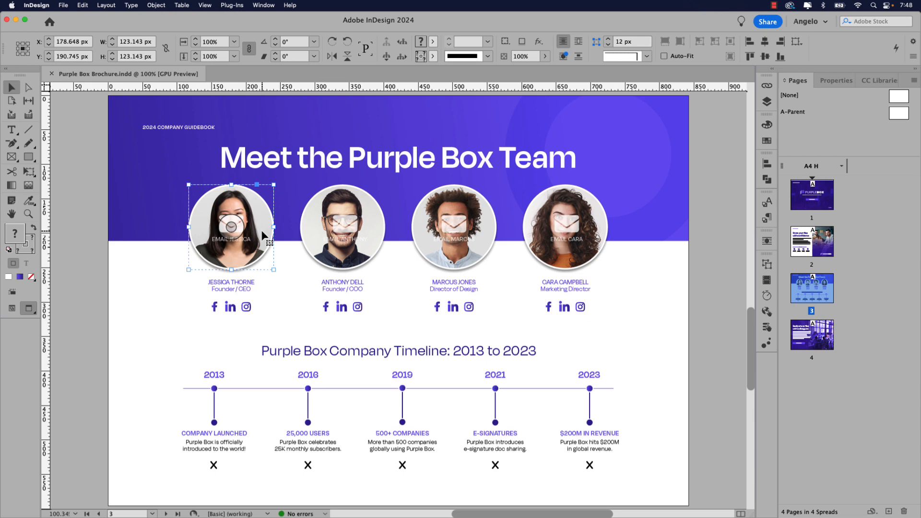
pyautogui.click(768, 329)
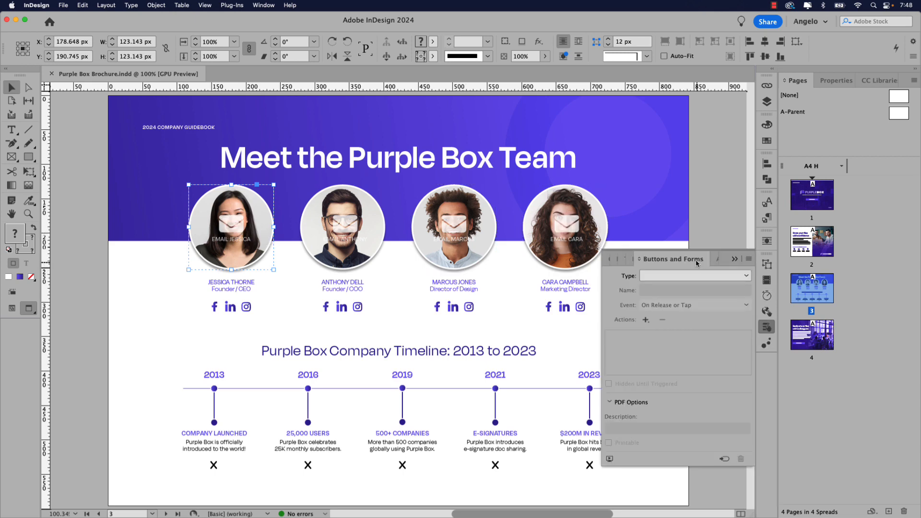
pyautogui.moveTo(697, 263); pyautogui.dragTo(357, 182)
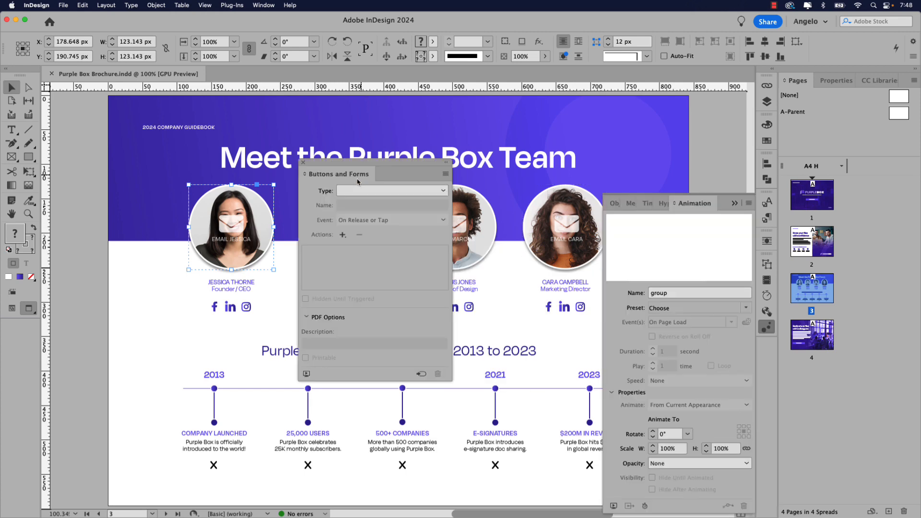
pyautogui.click(263, 5)
pyautogui.moveTo(280, 133)
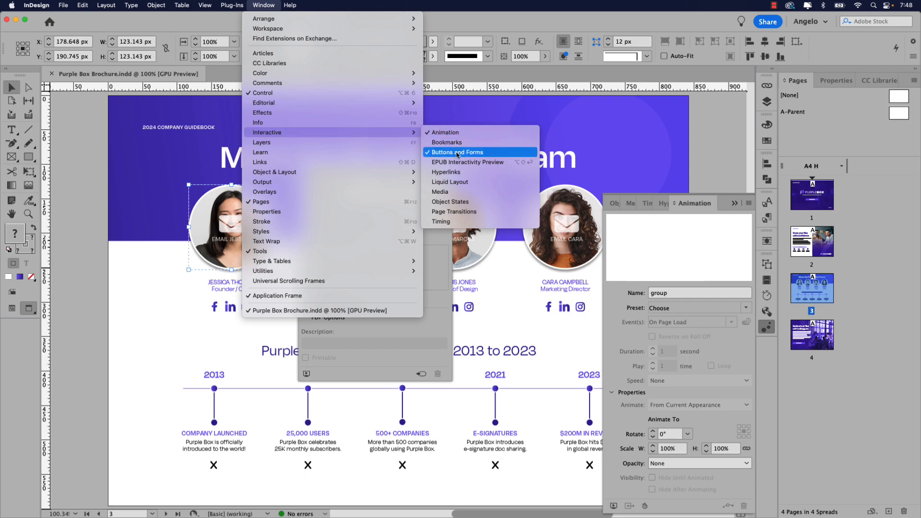
pyautogui.click(265, 4)
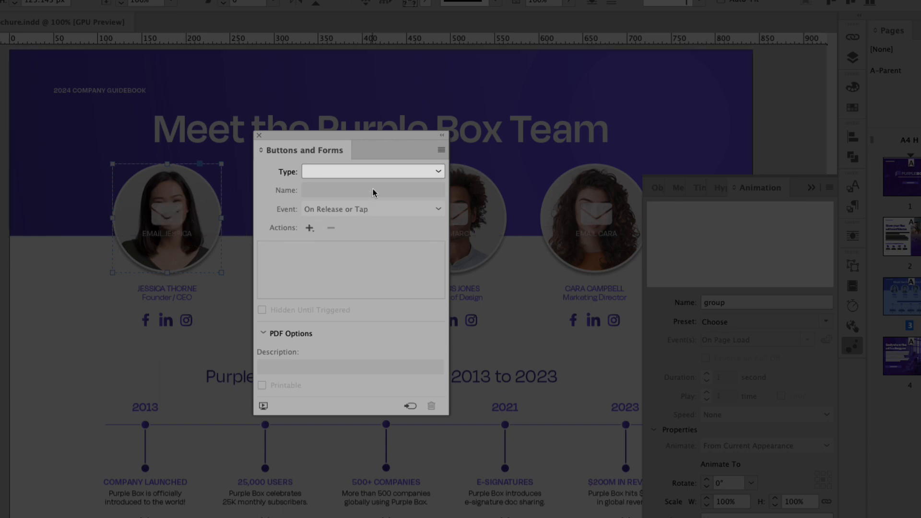
# - Make the portrait a Button named Trigger 1 with a Go To URL action
pyautogui.click(376, 174)
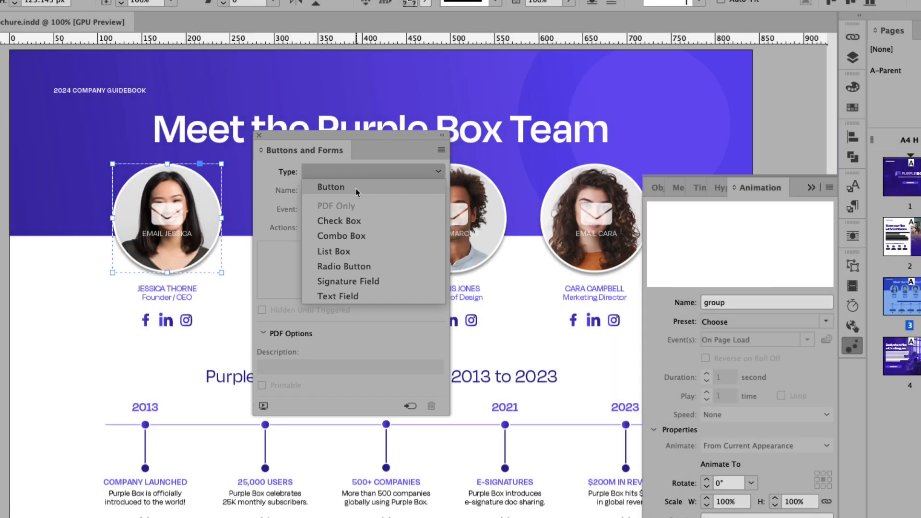
pyautogui.click(344, 188)
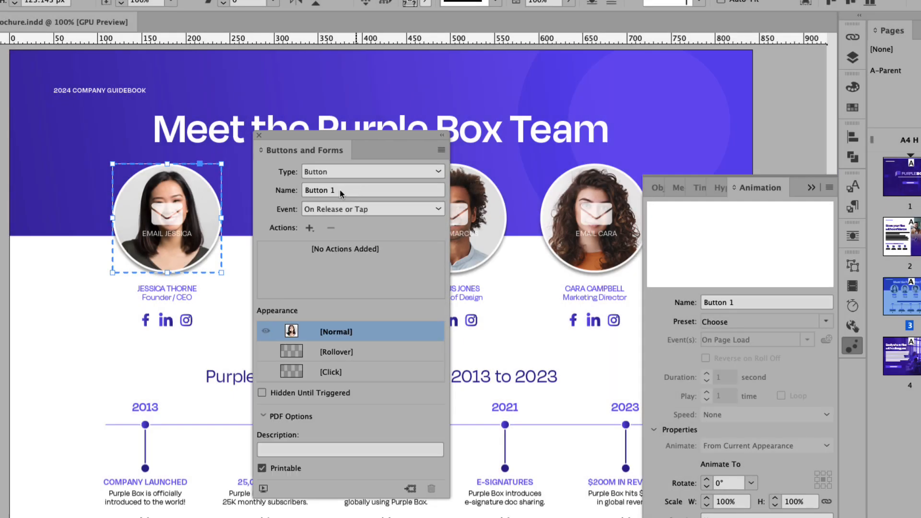
pyautogui.click(337, 192)
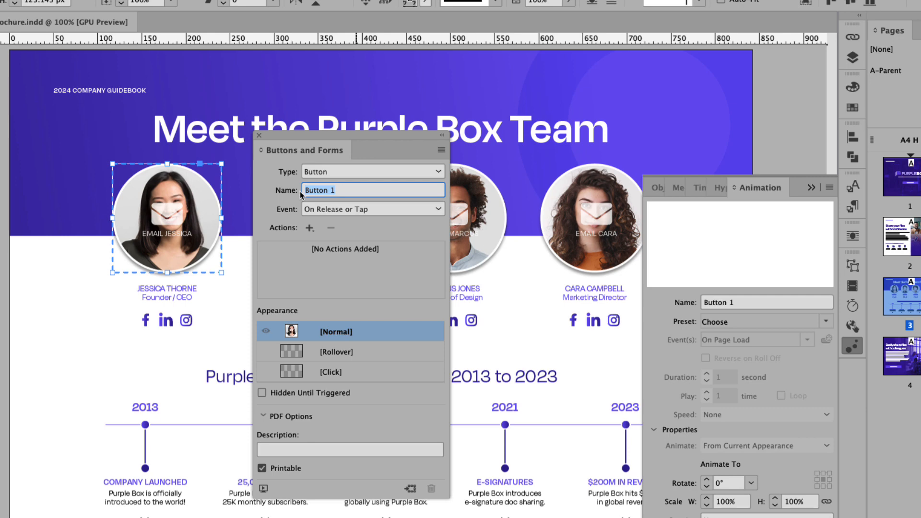
pyautogui.write('Trigger 1')
pyautogui.press('Return')
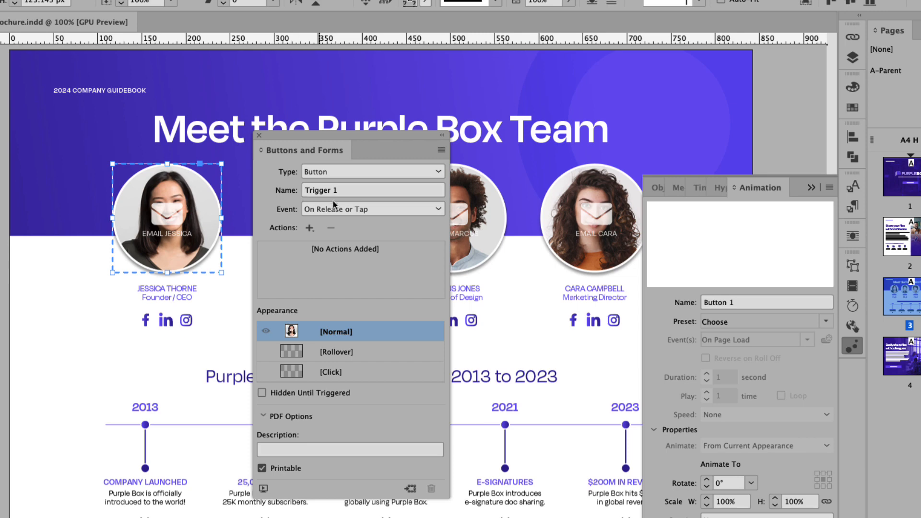
pyautogui.click(310, 228)
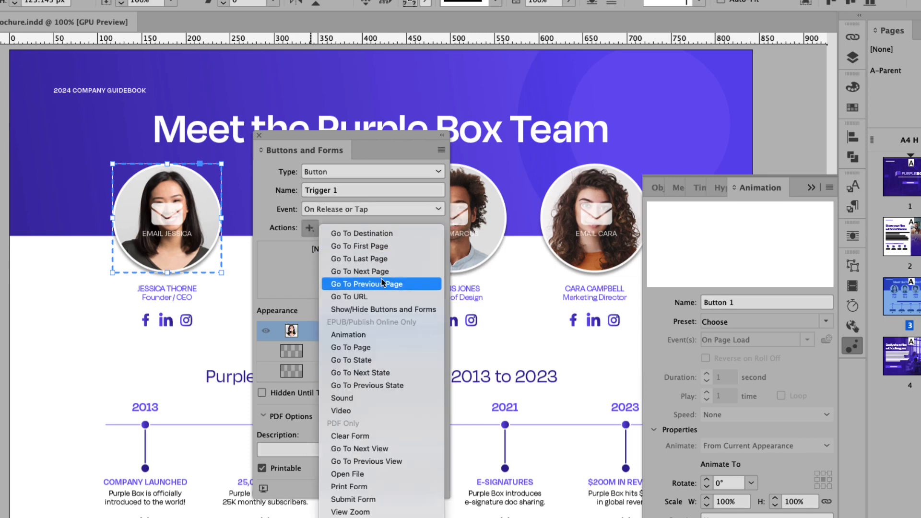
pyautogui.click(383, 296)
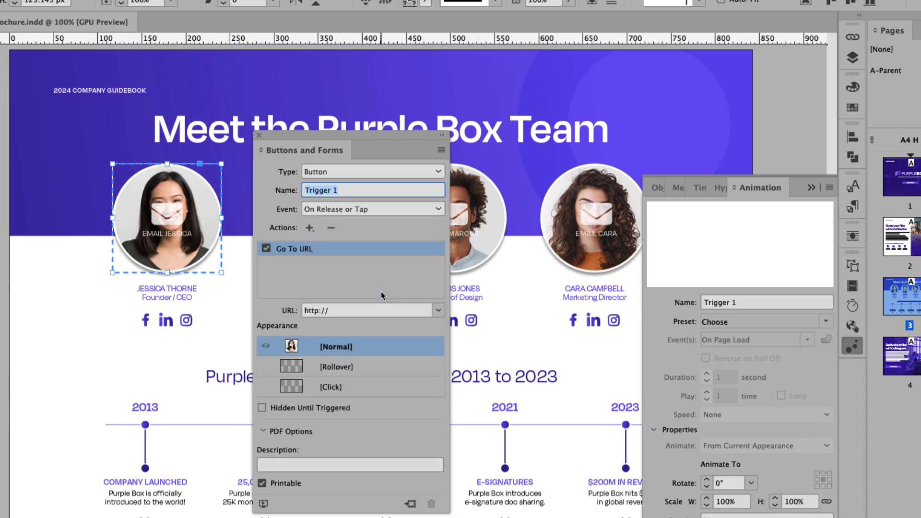
pyautogui.click(339, 310)
pyautogui.moveTo(339, 310); pyautogui.dragTo(296, 312)
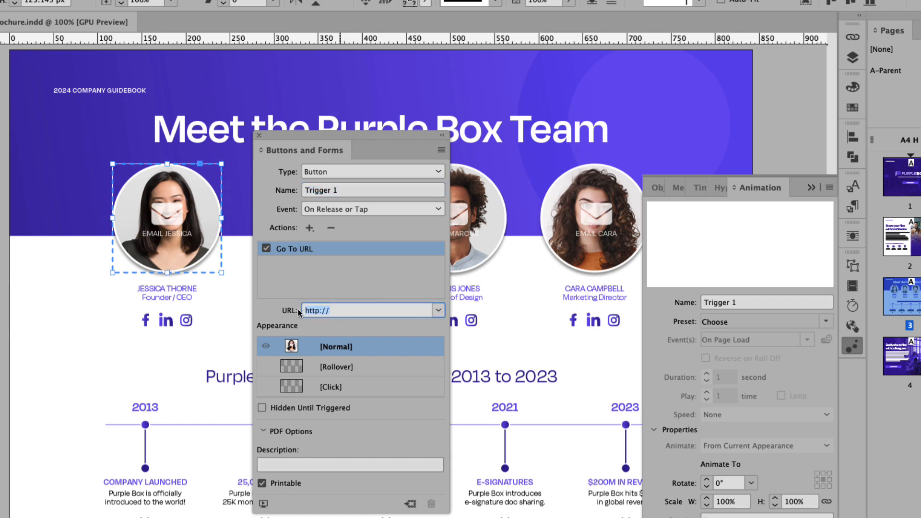
pyautogui.press('BackSpace')
pyautogui.write('mailto')
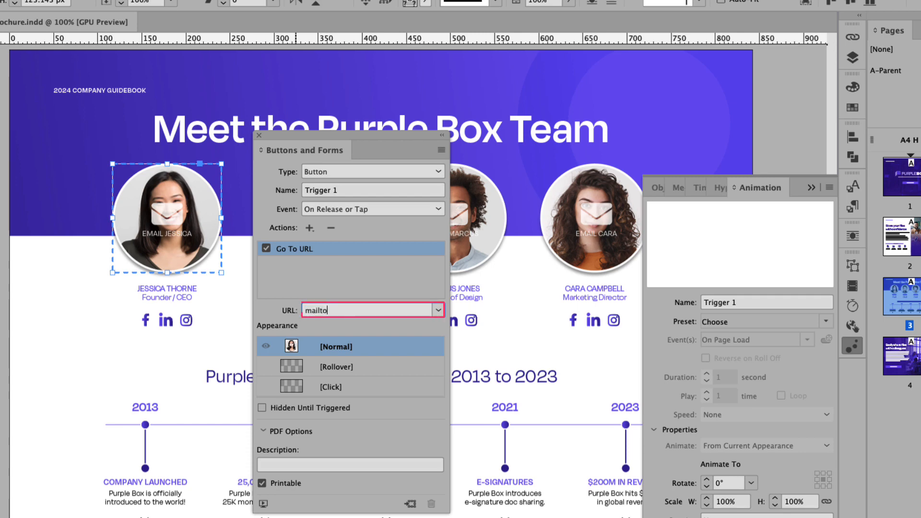
pyautogui.write(':')
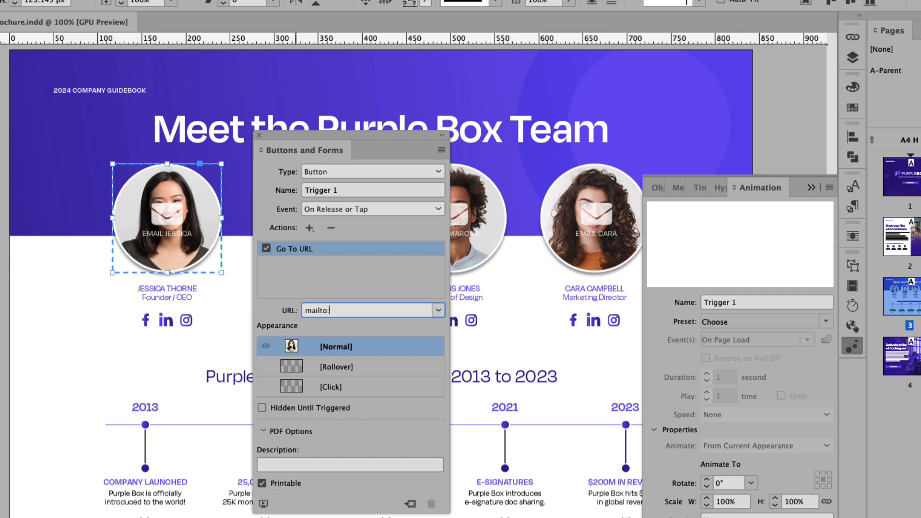
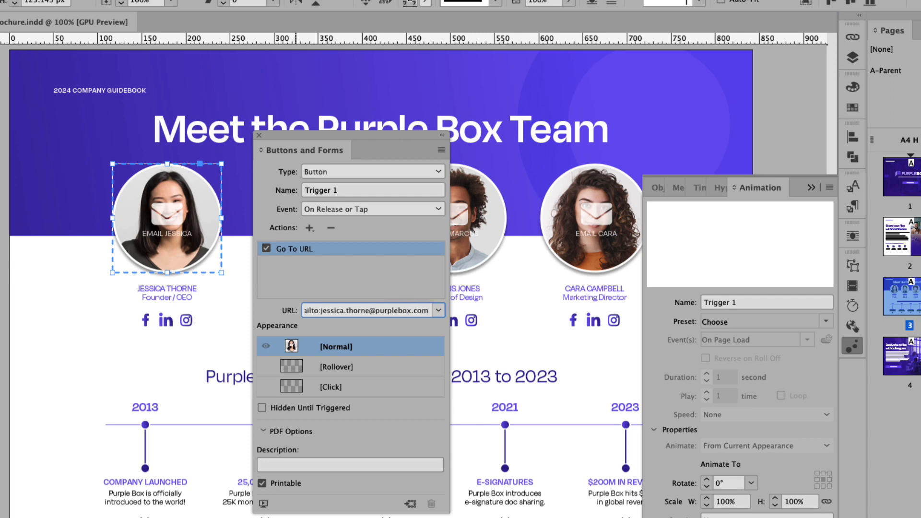
pyautogui.press('Return')
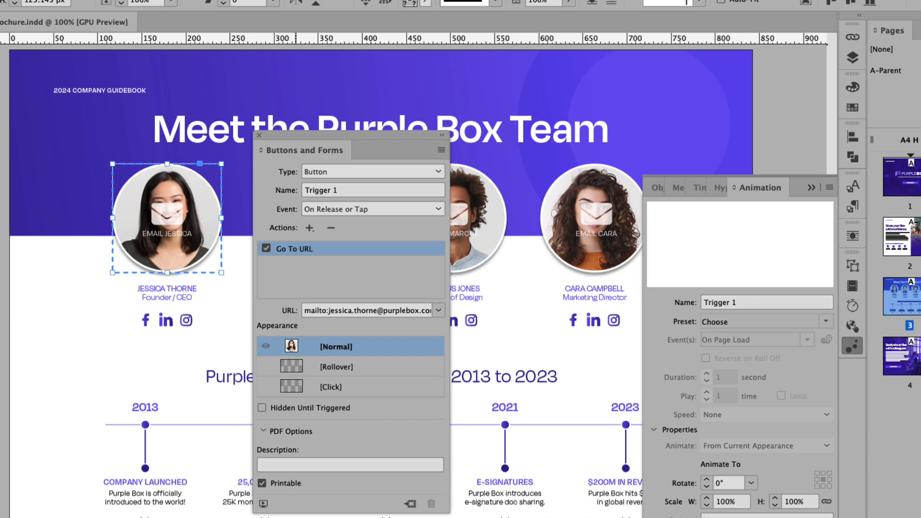
# - In Trigger 1's Rollover state, set the portrait image to Multiply blending at 50% opacity
pyautogui.click(336, 367)
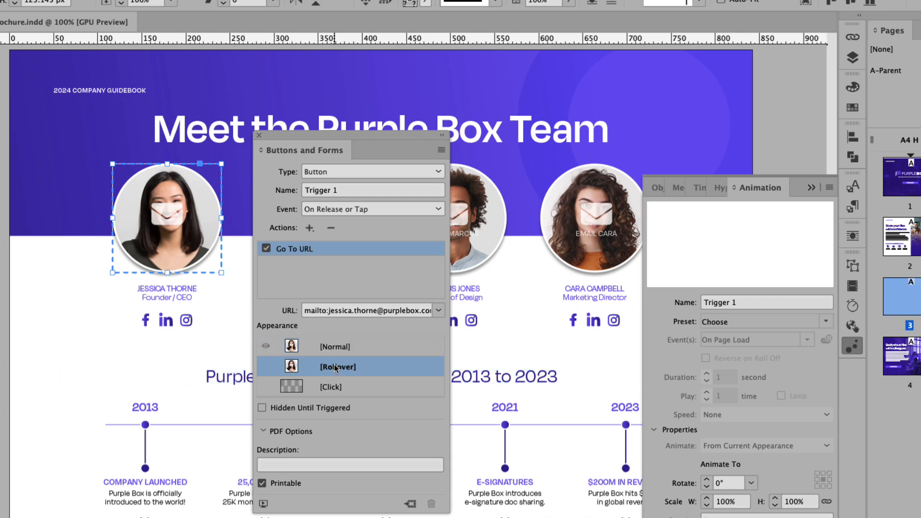
pyautogui.click(181, 260)
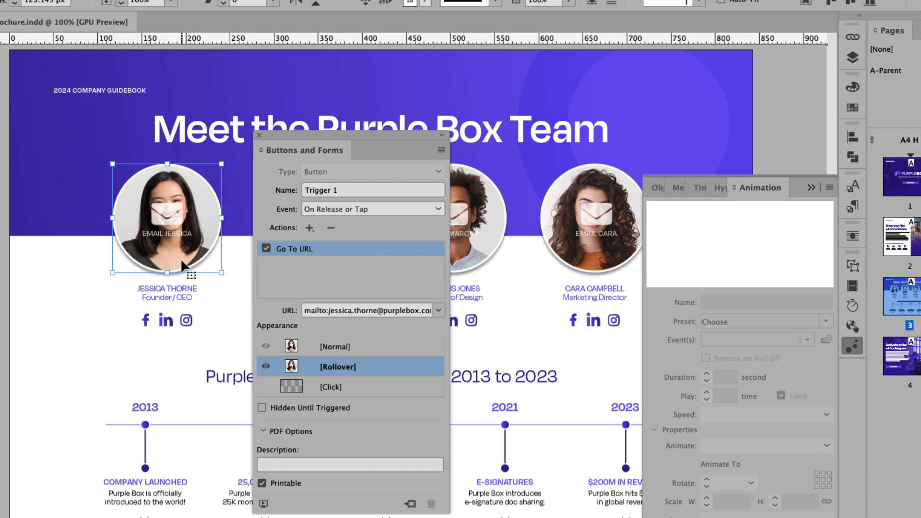
pyautogui.click(181, 258)
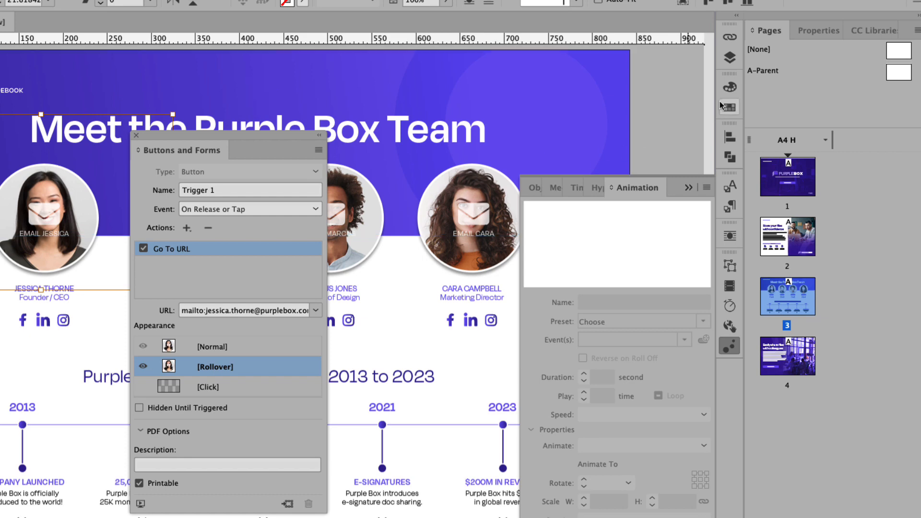
pyautogui.click(815, 29)
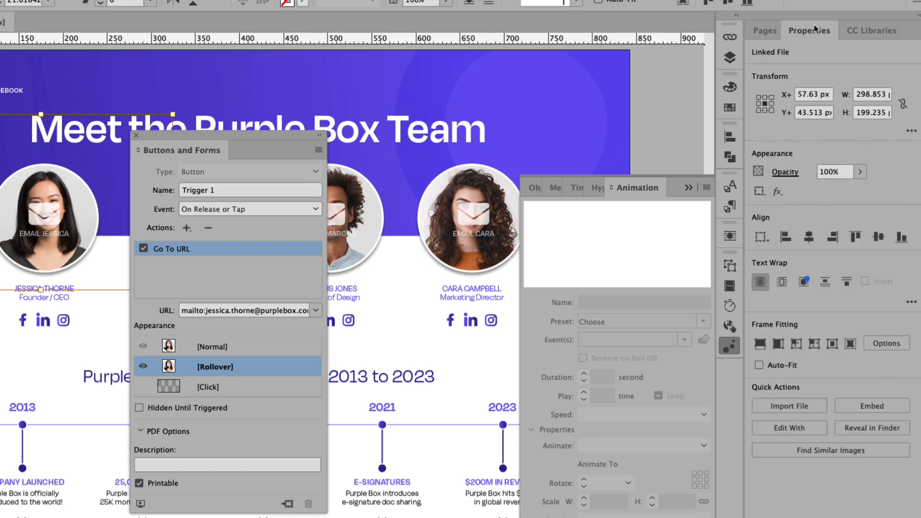
pyautogui.click(786, 173)
pyautogui.click(685, 191)
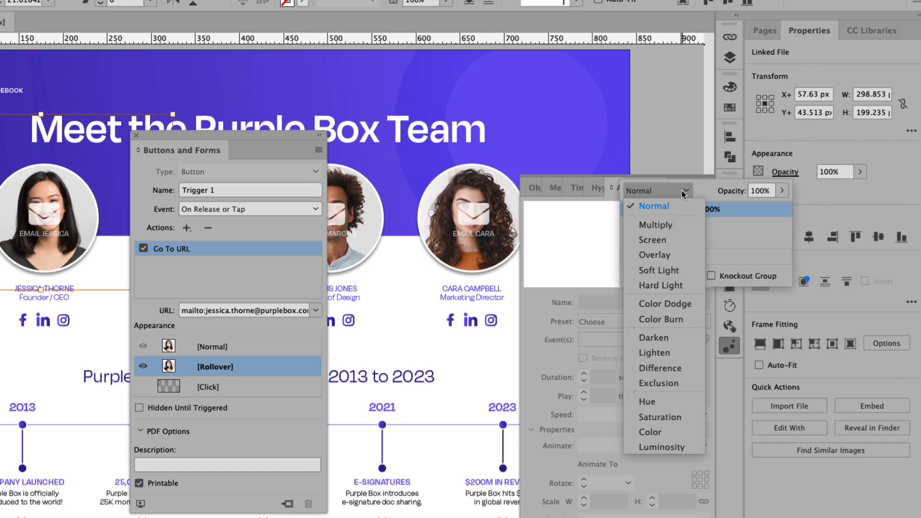
pyautogui.click(670, 224)
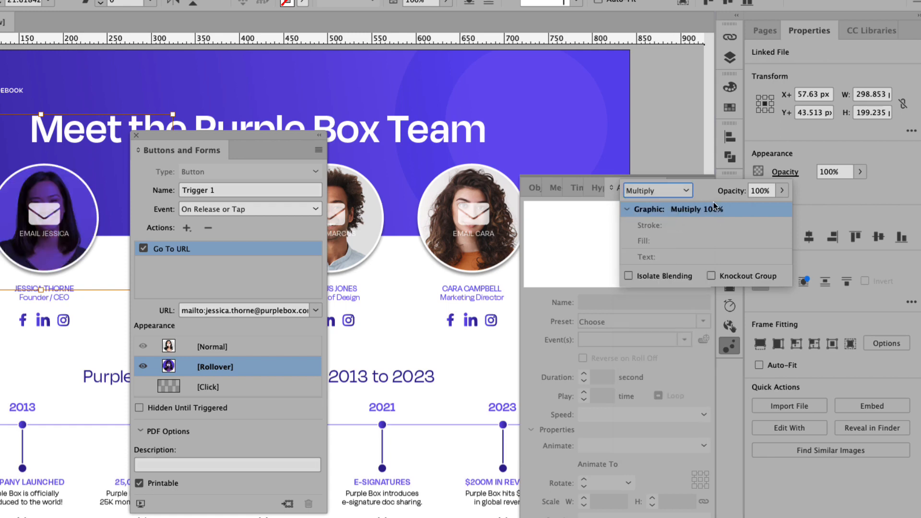
pyautogui.click(756, 192)
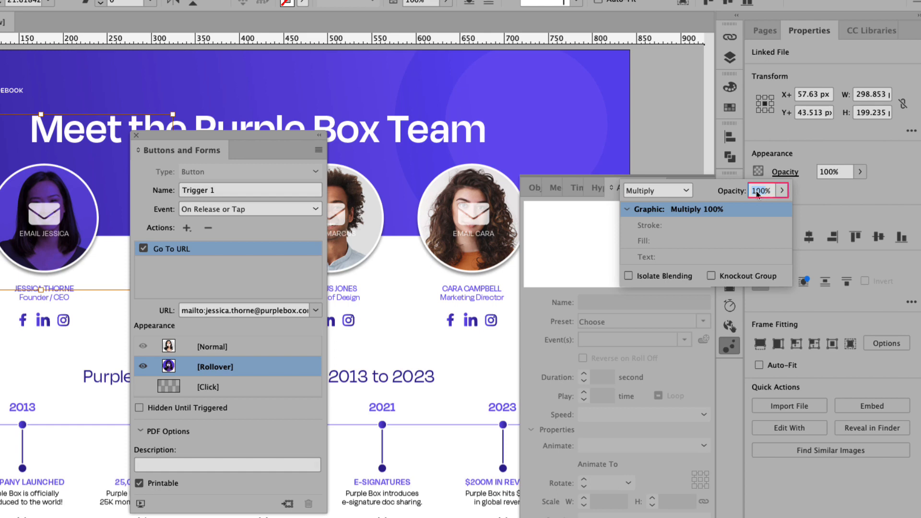
pyautogui.write('50')
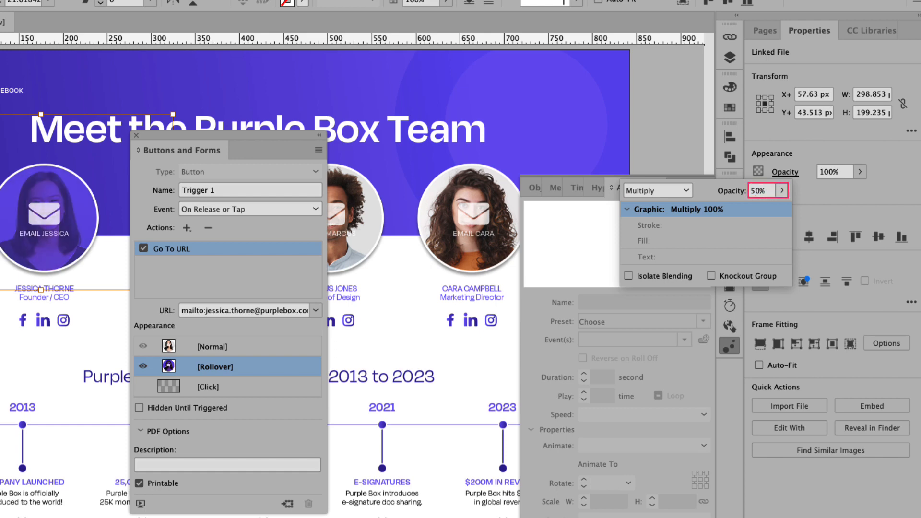
pyautogui.press('Return')
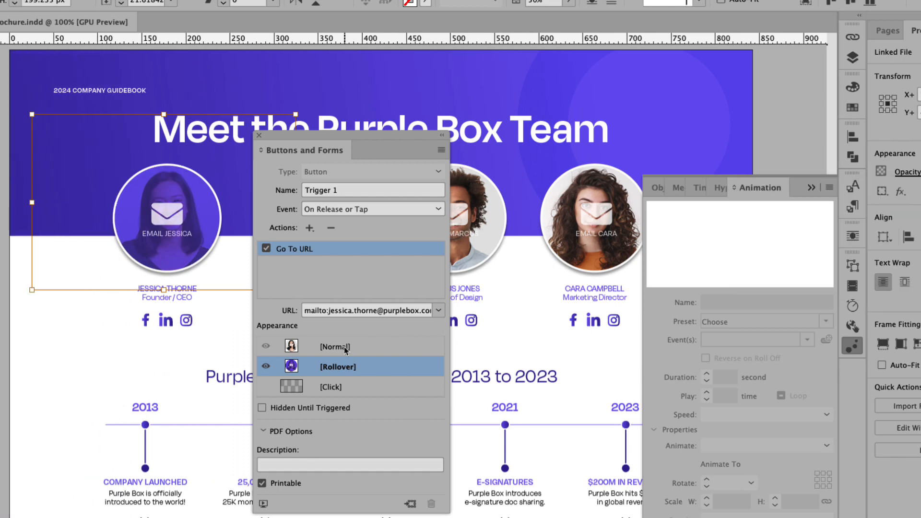
# - Toggle Trigger 1 between its Normal and Rollover appearances, ending on Normal
pyautogui.click(284, 347)
pyautogui.click(342, 369)
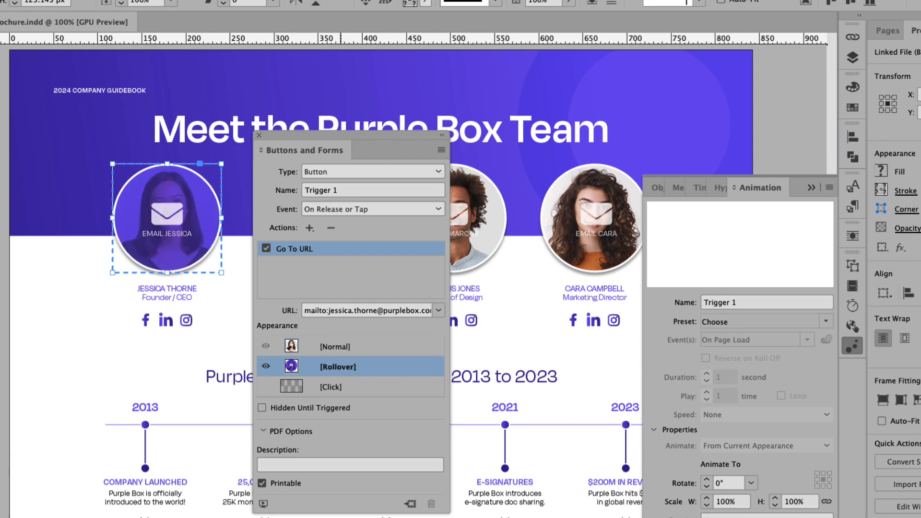
pyautogui.click(339, 350)
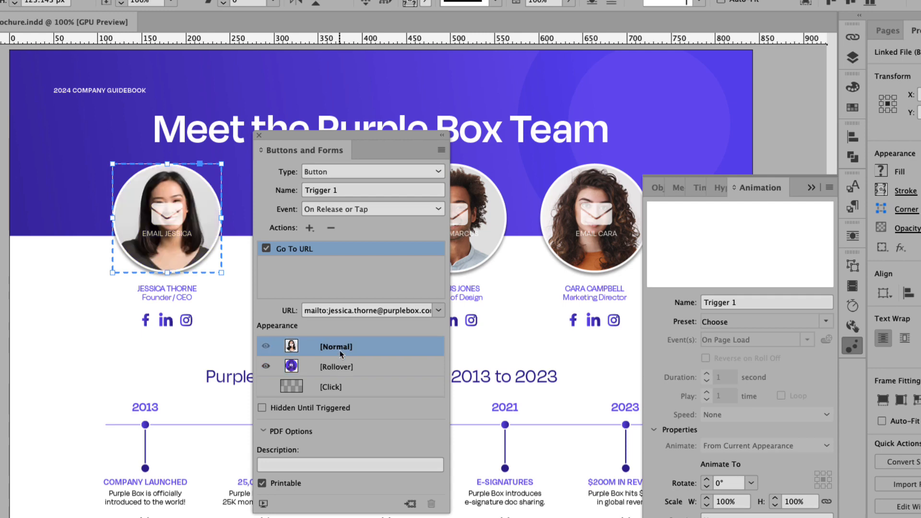
pyautogui.click(337, 367)
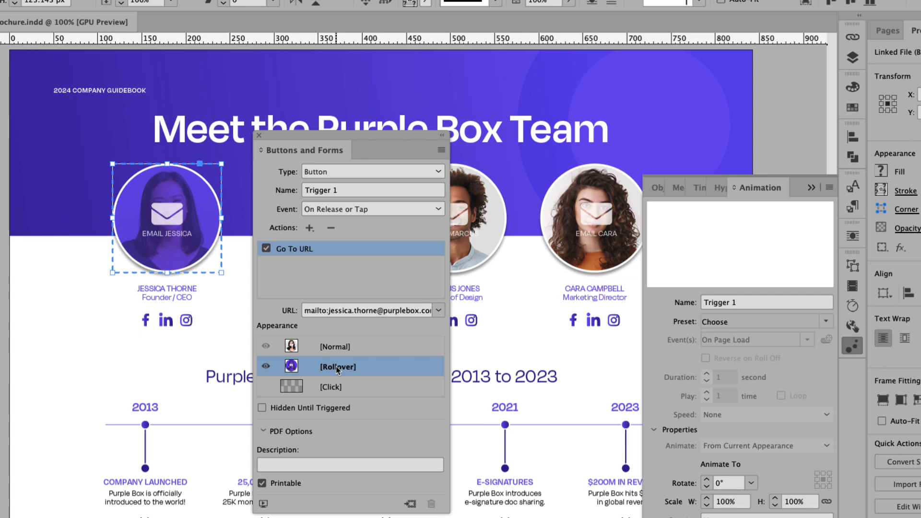
pyautogui.click(334, 347)
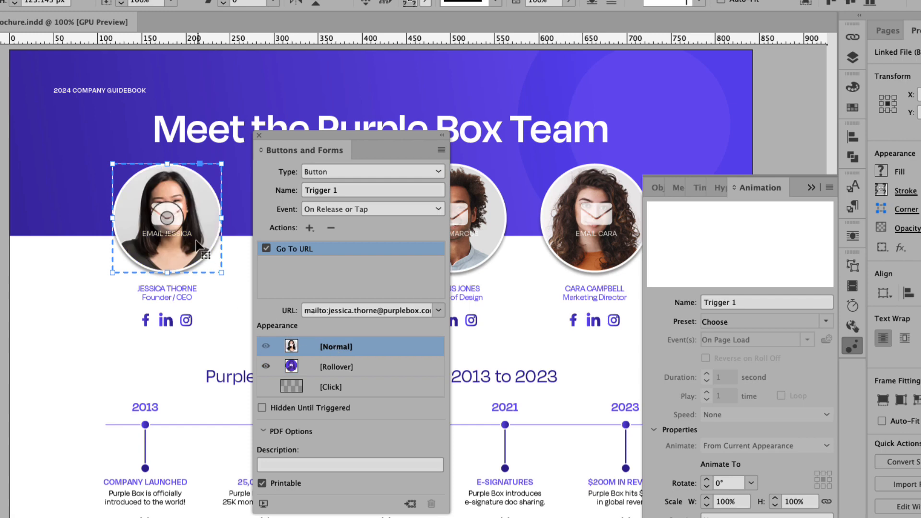
# - Delete the envelope icon and EMAIL label from the button's Normal state
pyautogui.doubleClick(178, 219)
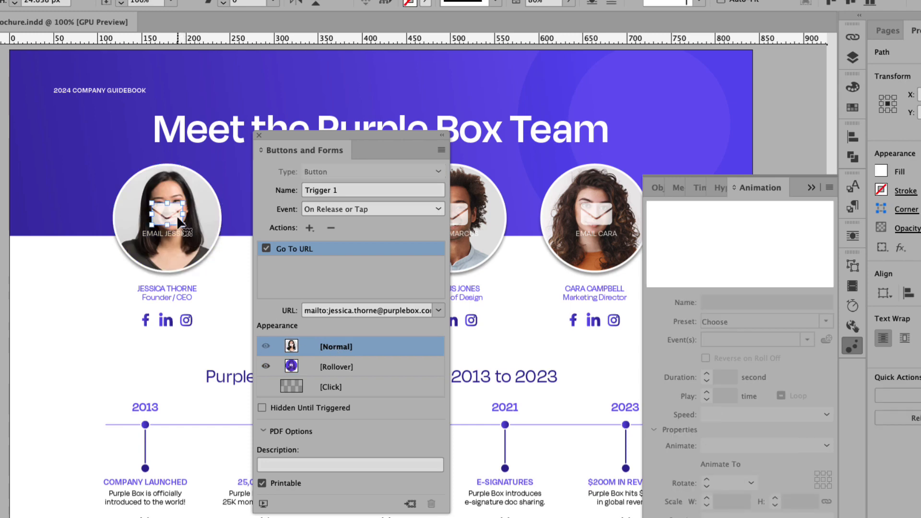
pyautogui.press('Delete')
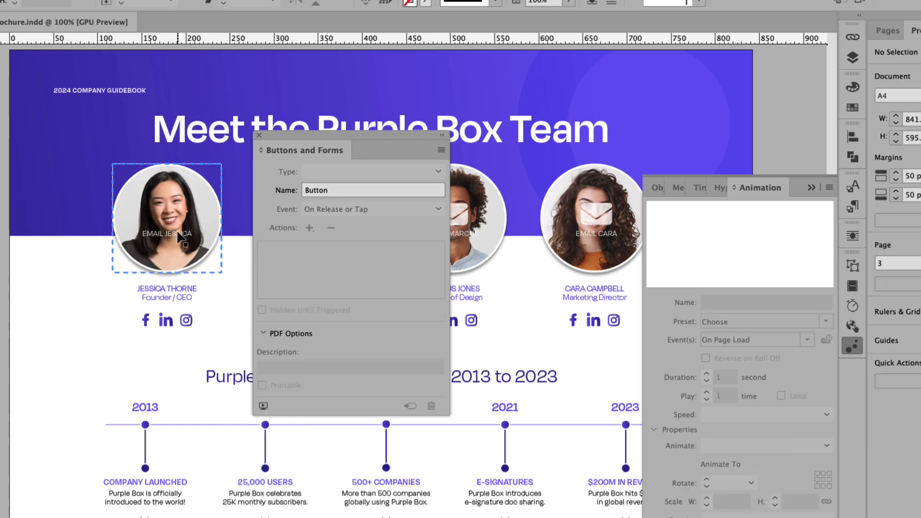
pyautogui.doubleClick(179, 234)
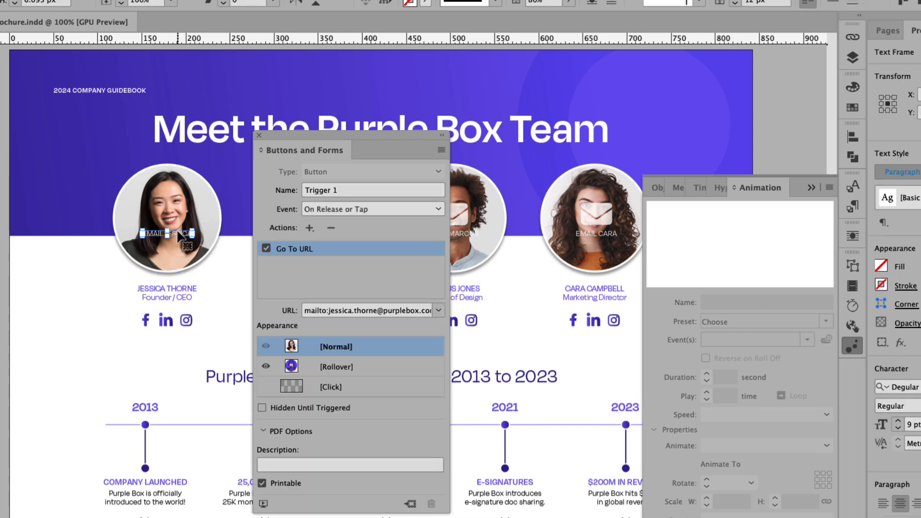
pyautogui.press('Delete')
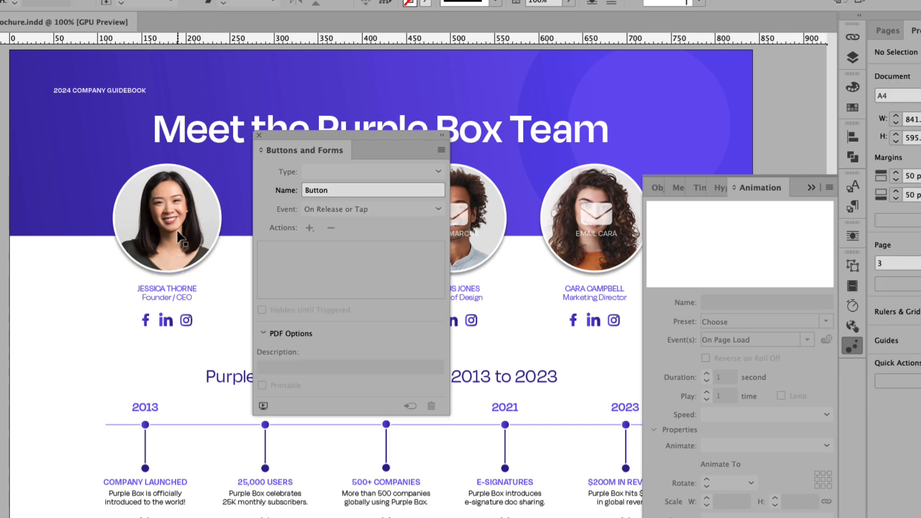
# - Compare Normal and Rollover looks, settle on Normal, and preview the spread in EPUB Interactivity Preview
pyautogui.click(193, 235)
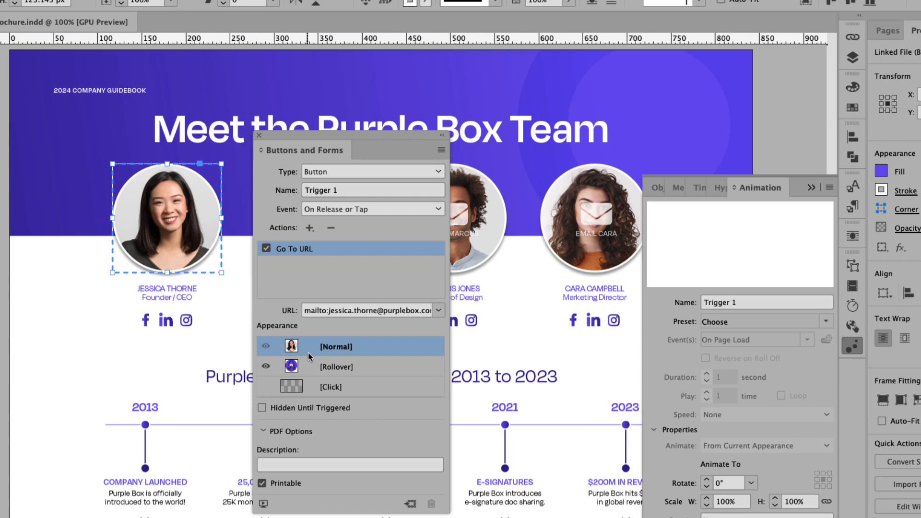
pyautogui.click(336, 367)
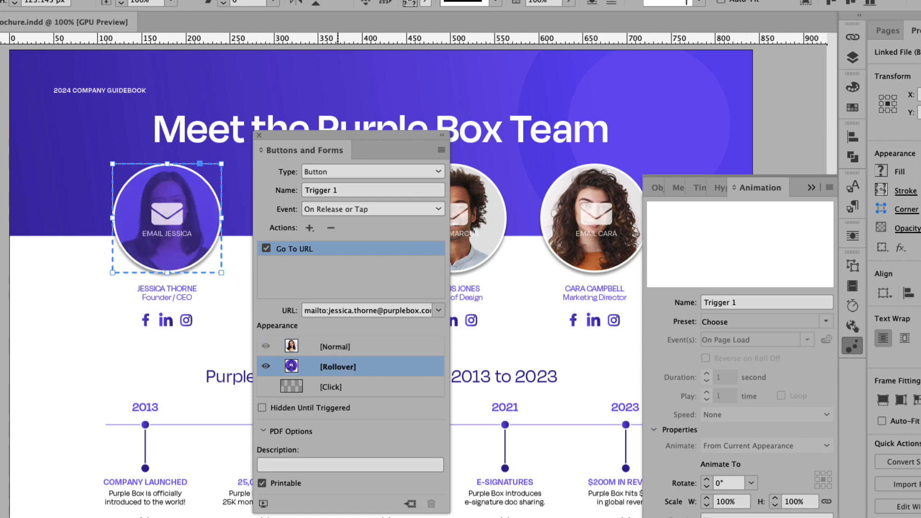
pyautogui.click(336, 347)
pyautogui.click(336, 367)
pyautogui.click(338, 354)
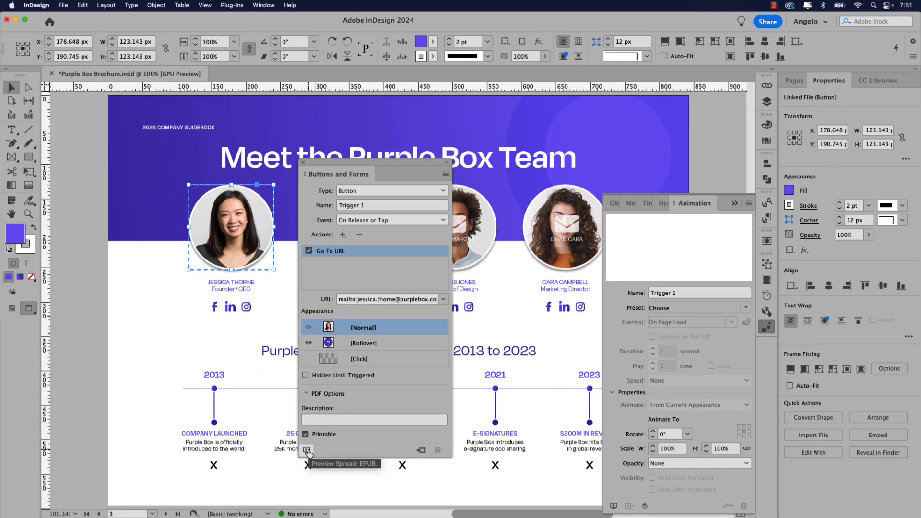
pyautogui.click(307, 451)
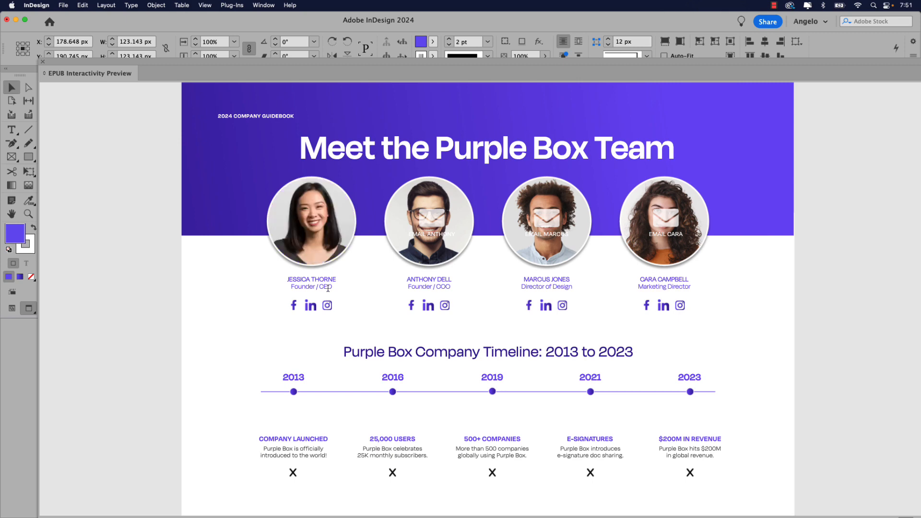
# - Check the CEO photo's purple rollover in the preview and trigger its e-mail link
pyautogui.moveTo(321, 252)
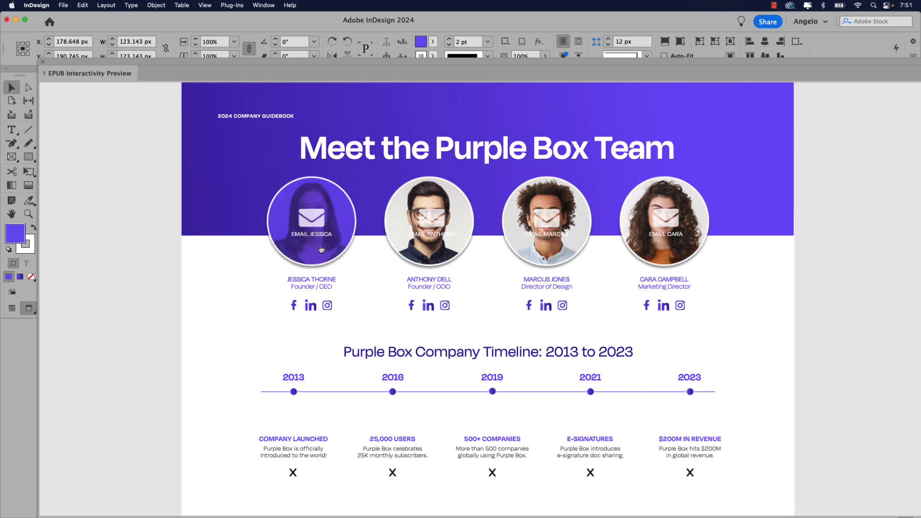
pyautogui.click(321, 249)
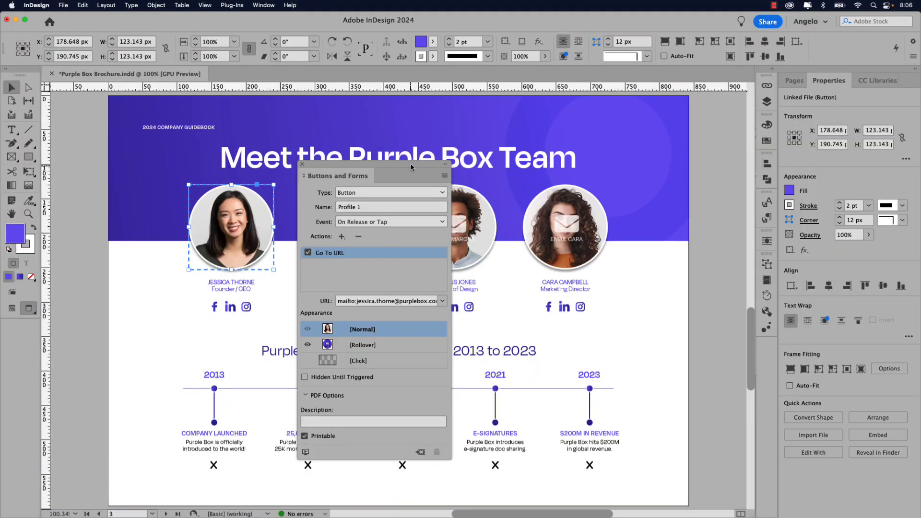
# - Turn the Founder / COO photo into a button named Profile 2
pyautogui.moveTo(411, 163); pyautogui.dragTo(245, 165)
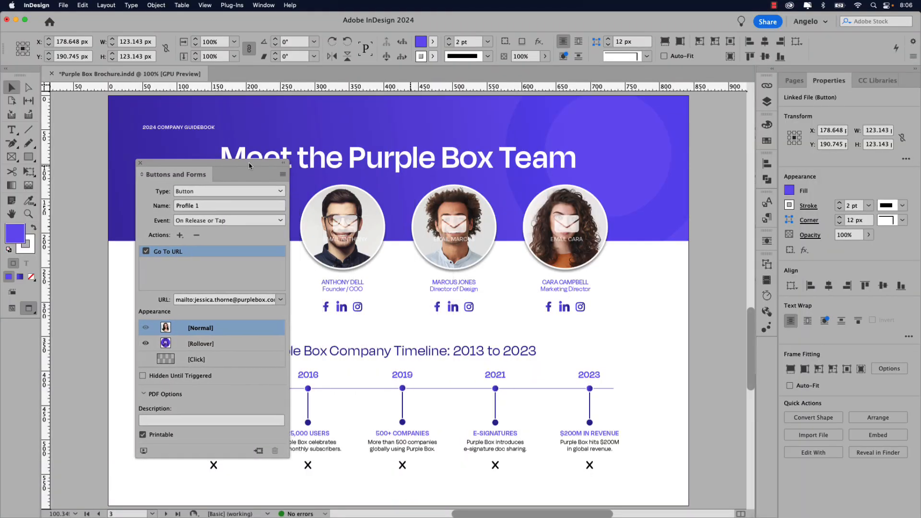
pyautogui.click(307, 235)
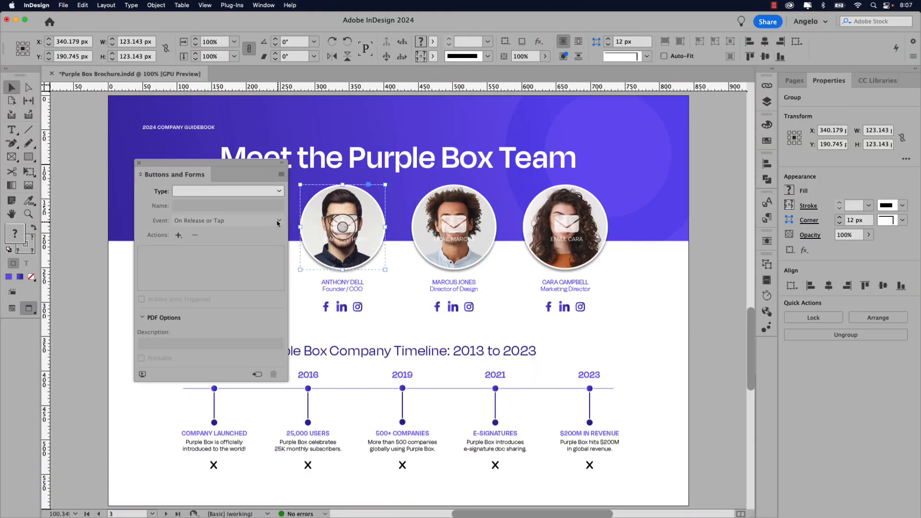
pyautogui.click(266, 193)
pyautogui.click(259, 203)
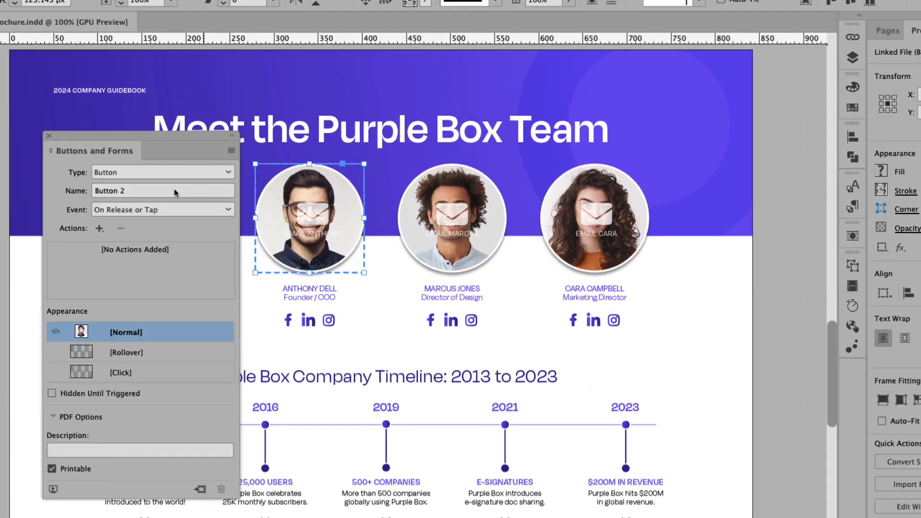
pyautogui.moveTo(209, 206); pyautogui.dragTo(200, 207)
pyautogui.hotkey('ctrl', 'a')
pyautogui.write('Pro')
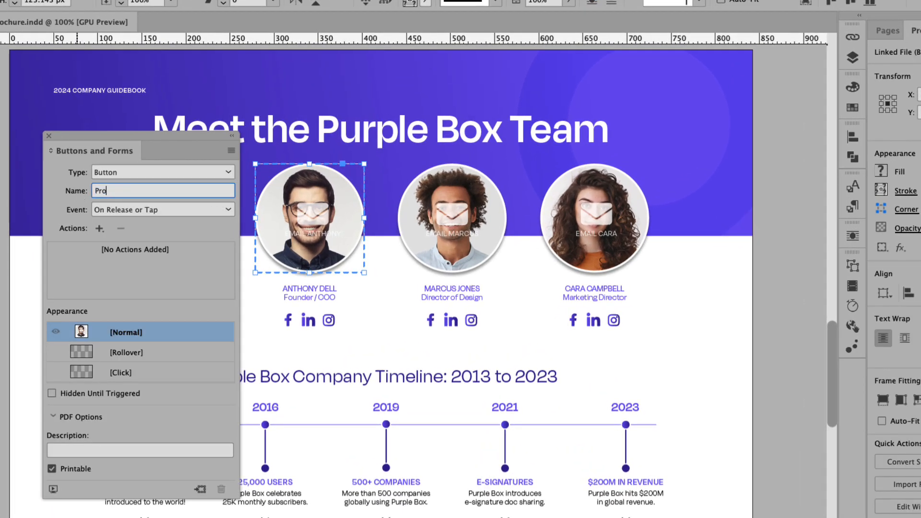
pyautogui.write('file 2')
pyautogui.press('Return')
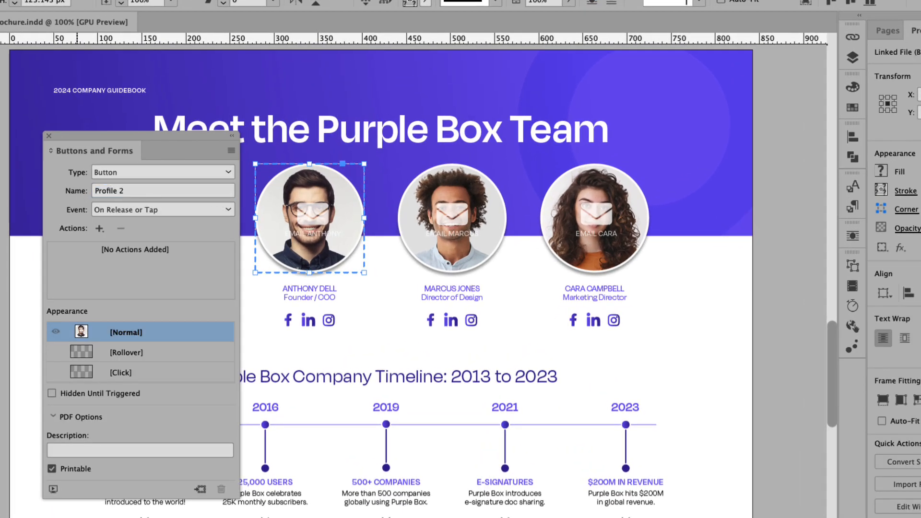
# - Add a Go To URL action with a mailto: link to the founder's e-mail address
pyautogui.click(99, 229)
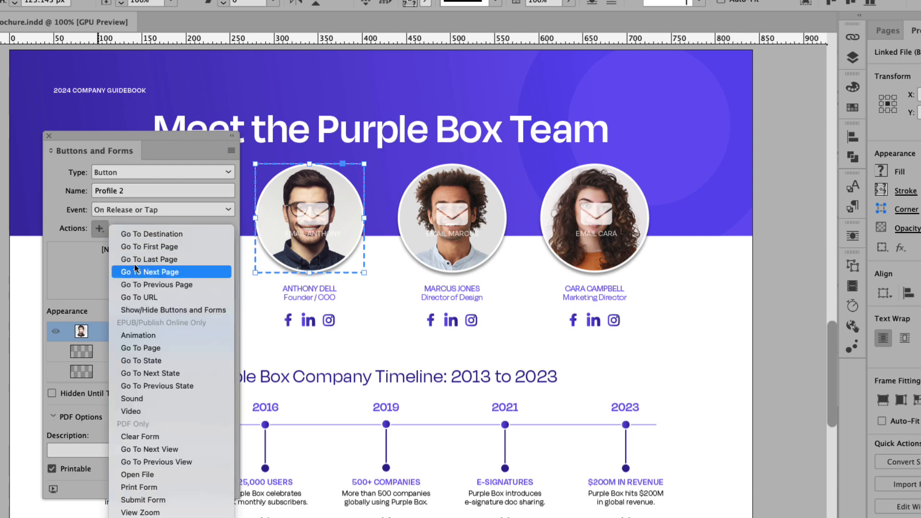
pyautogui.click(163, 301)
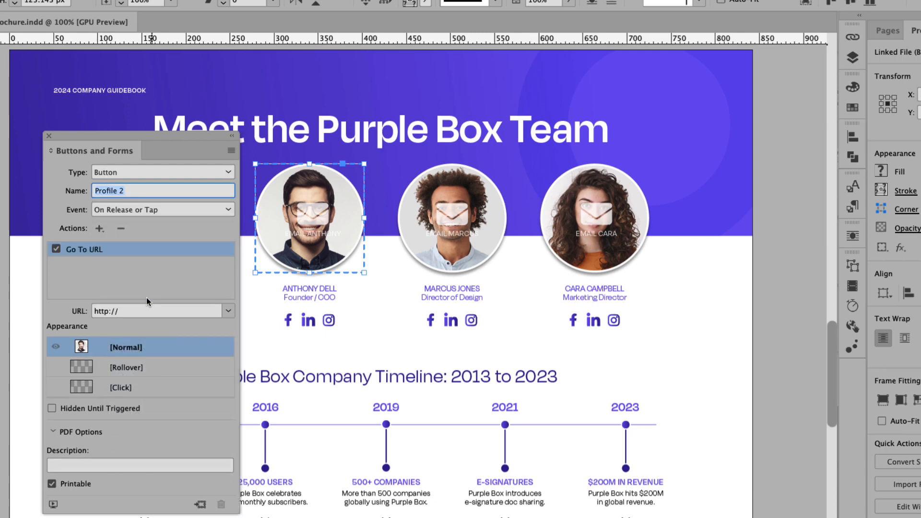
pyautogui.click(135, 315)
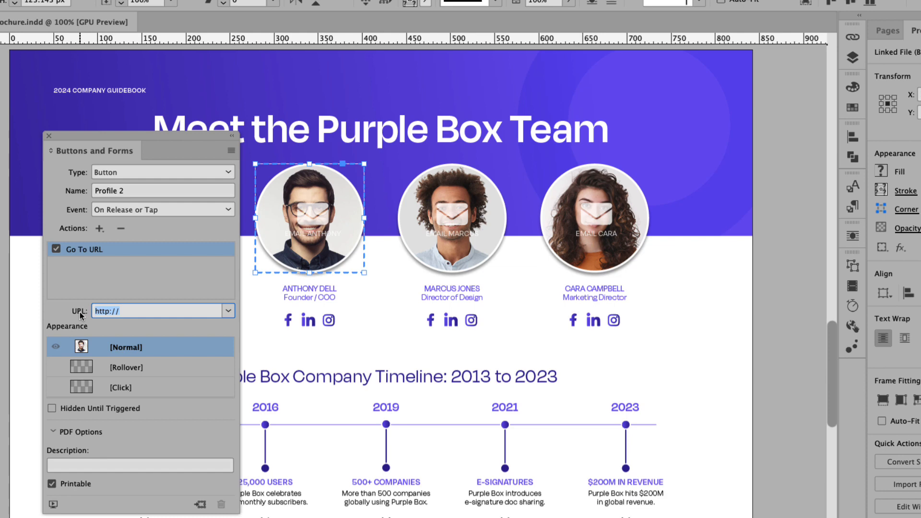
pyautogui.press('BackSpace')
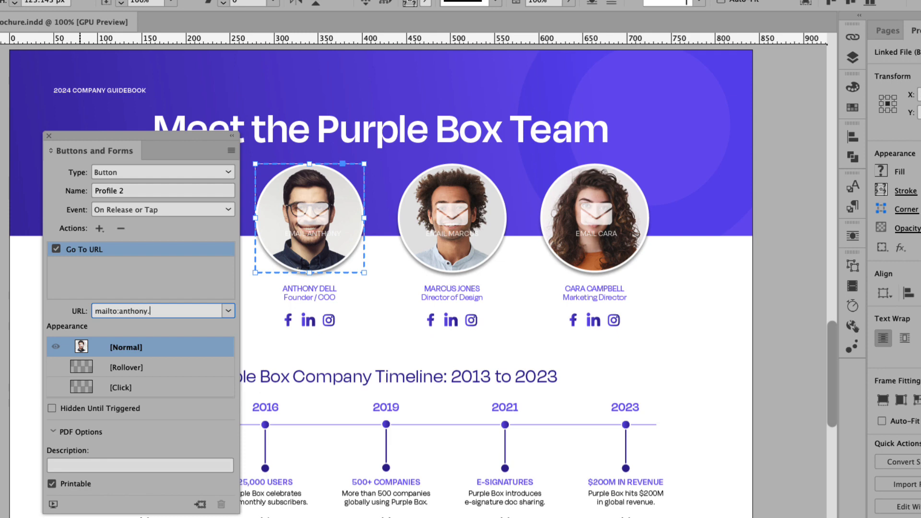
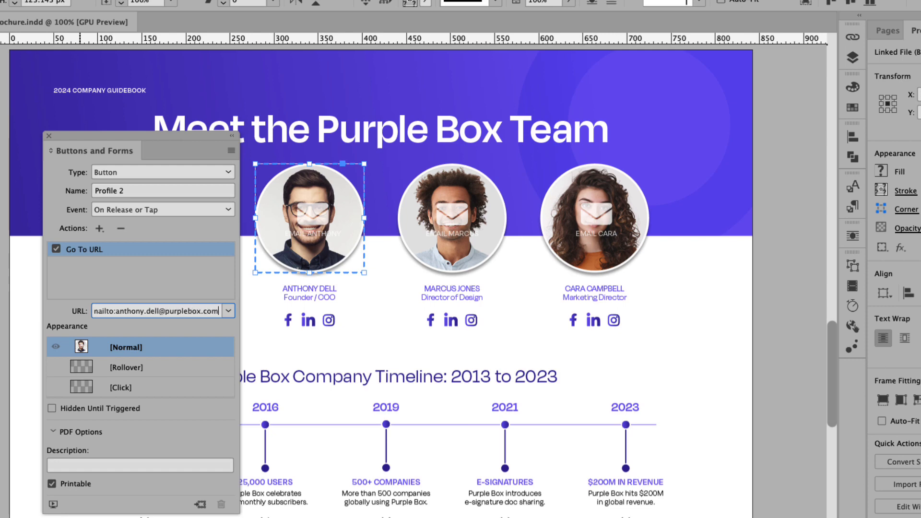
pyautogui.press('Return')
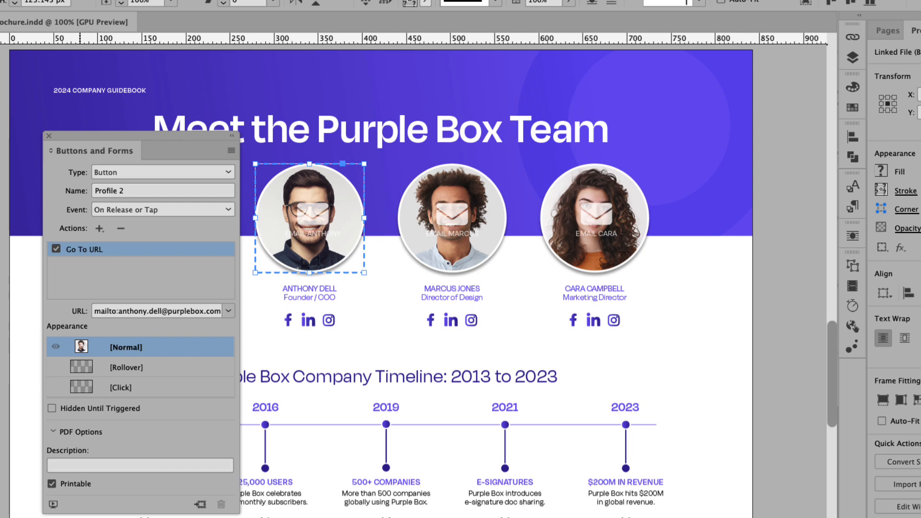
# - Set Profile 2's Rollover photo to Multiply at 50% opacity, then return to Normal
pyautogui.click(143, 367)
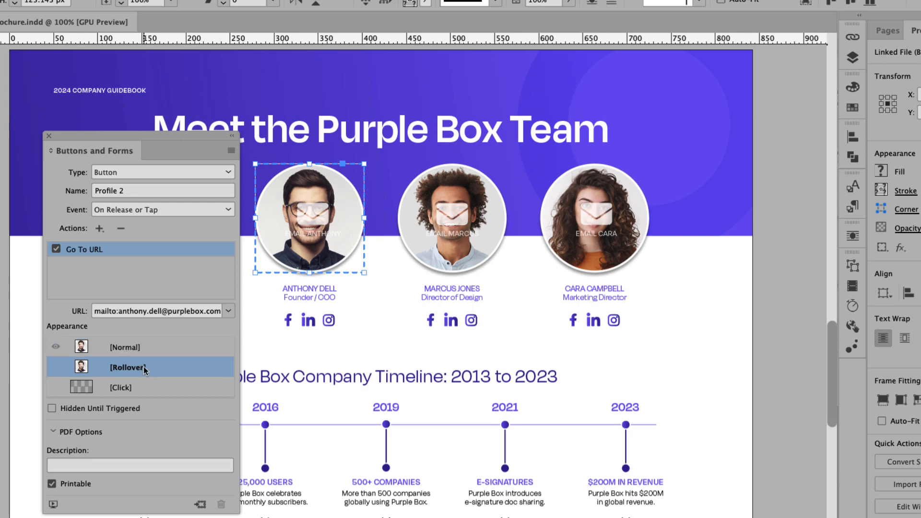
pyautogui.doubleClick(324, 262)
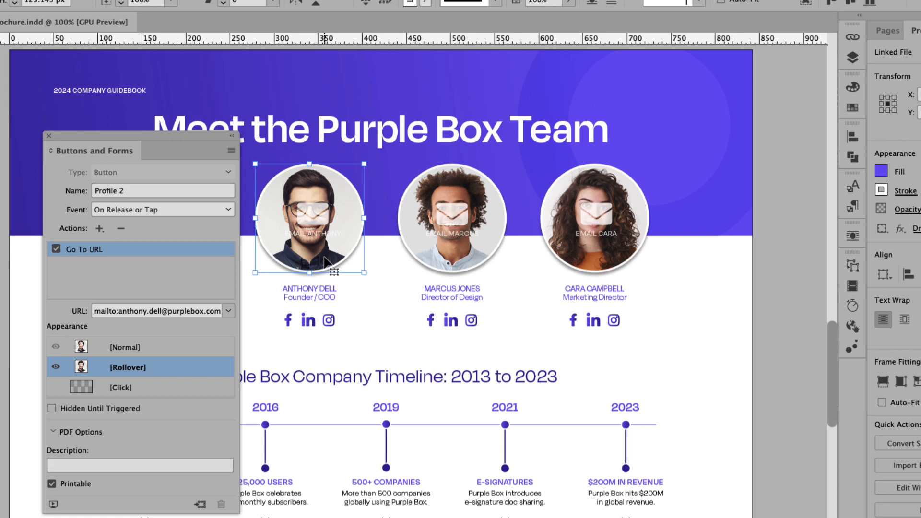
pyautogui.click(325, 260)
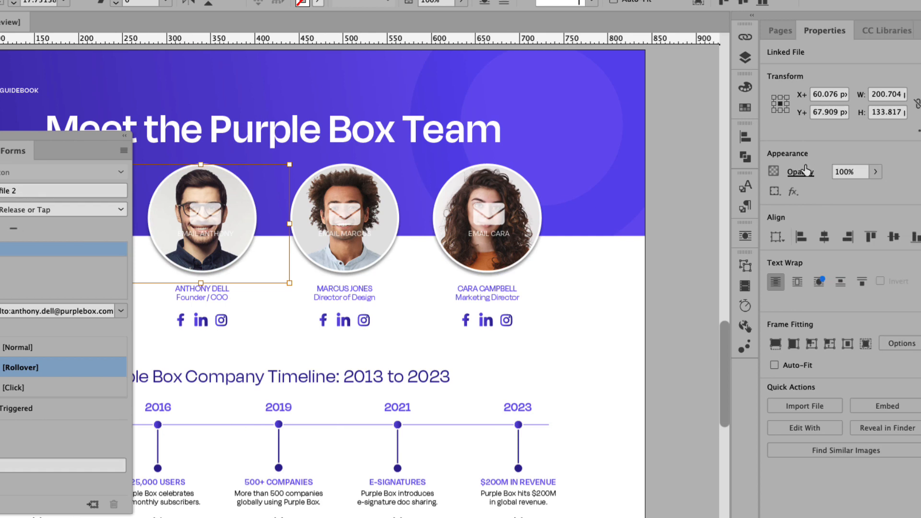
pyautogui.click(908, 172)
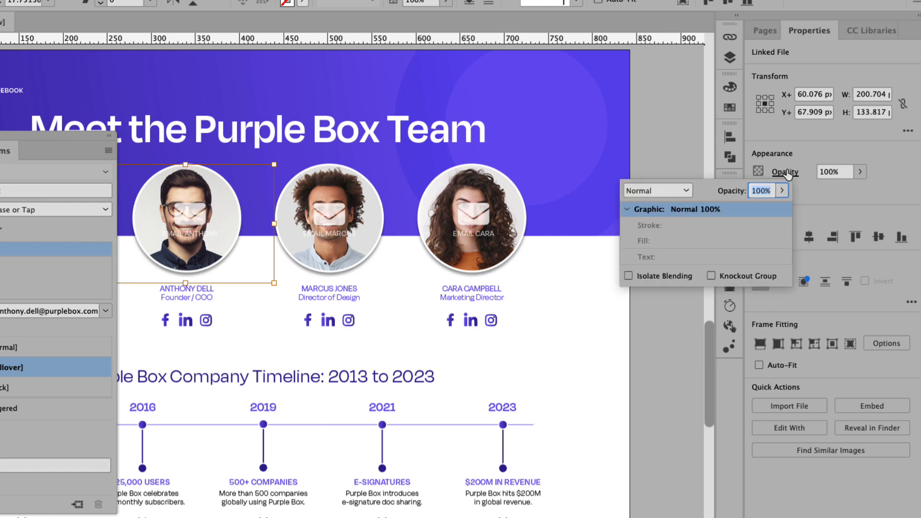
pyautogui.click(687, 190)
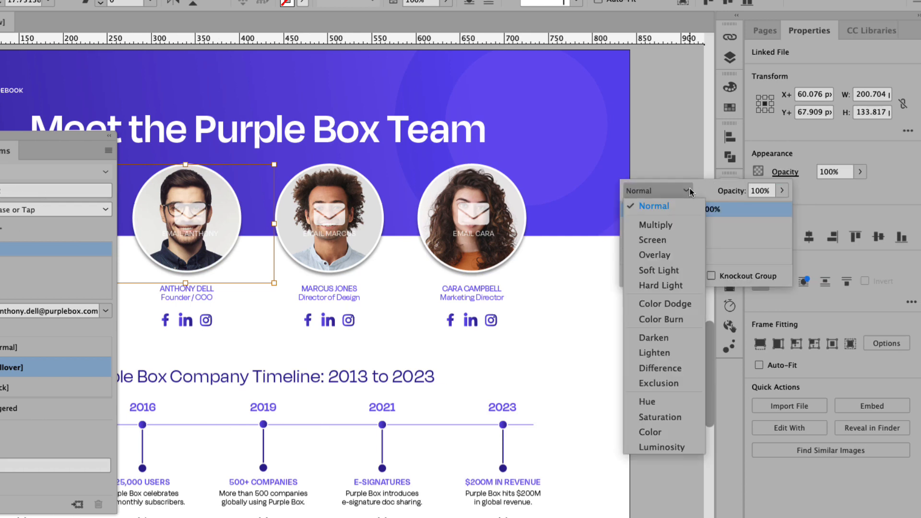
pyautogui.click(674, 224)
pyautogui.click(759, 193)
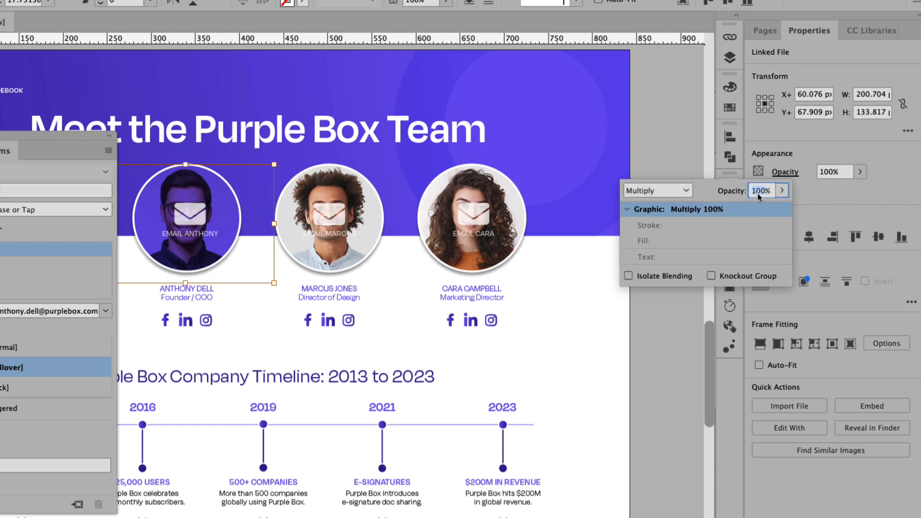
pyautogui.write('50')
pyautogui.press('Return')
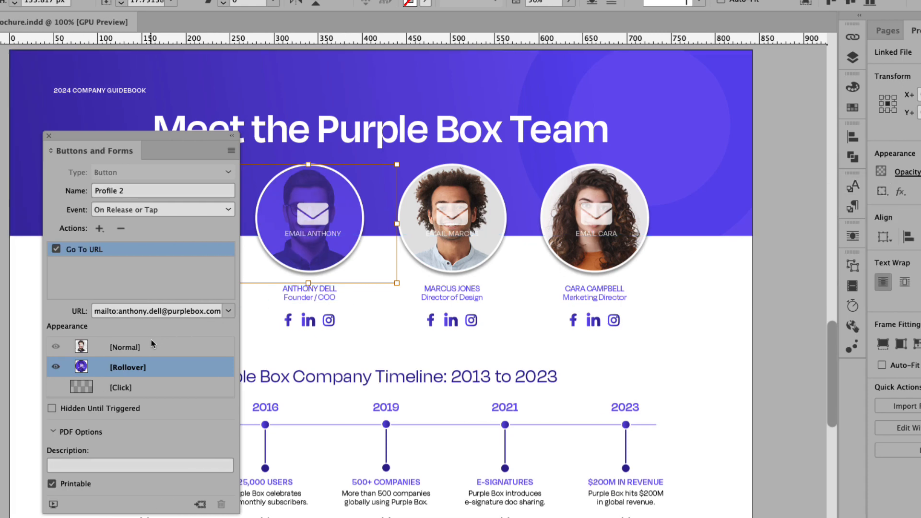
pyautogui.click(139, 345)
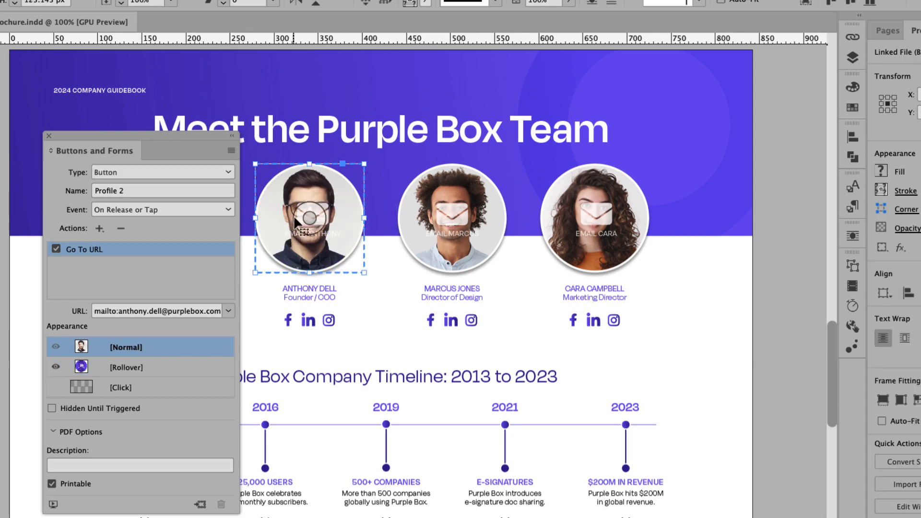
# - Delete the envelope icon and EMAIL label from the first profile button's Normal state
pyautogui.doubleClick(325, 213)
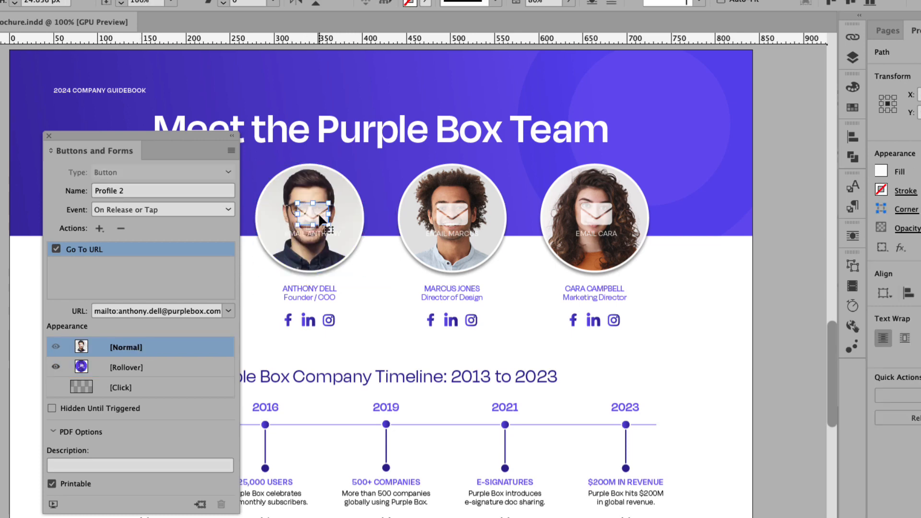
pyautogui.press('Delete')
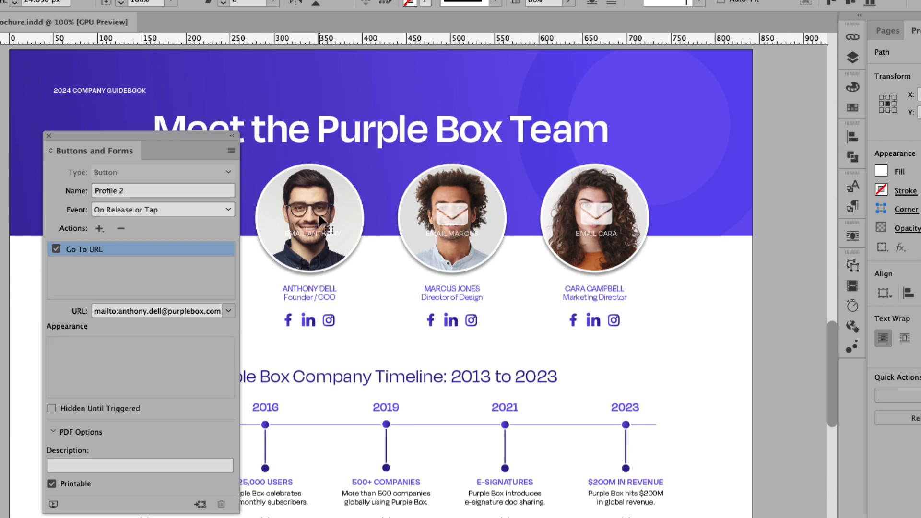
pyautogui.click(327, 239)
pyautogui.click(328, 238)
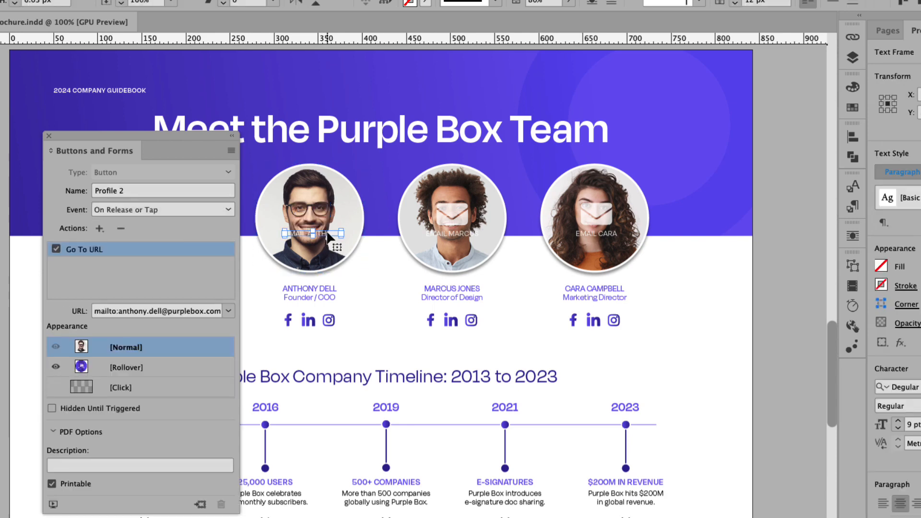
pyautogui.press('Delete')
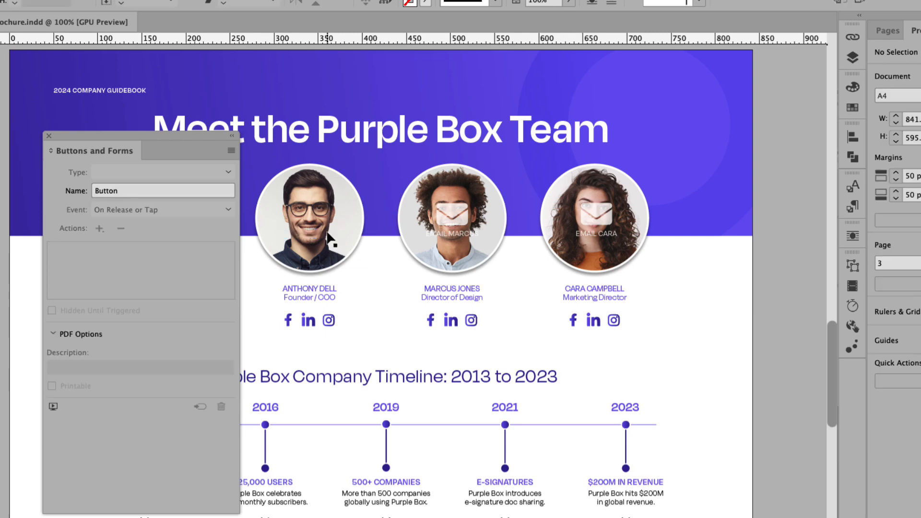
# - Toggle the first profile button between Rollover and Normal states to compare them
pyautogui.click(338, 229)
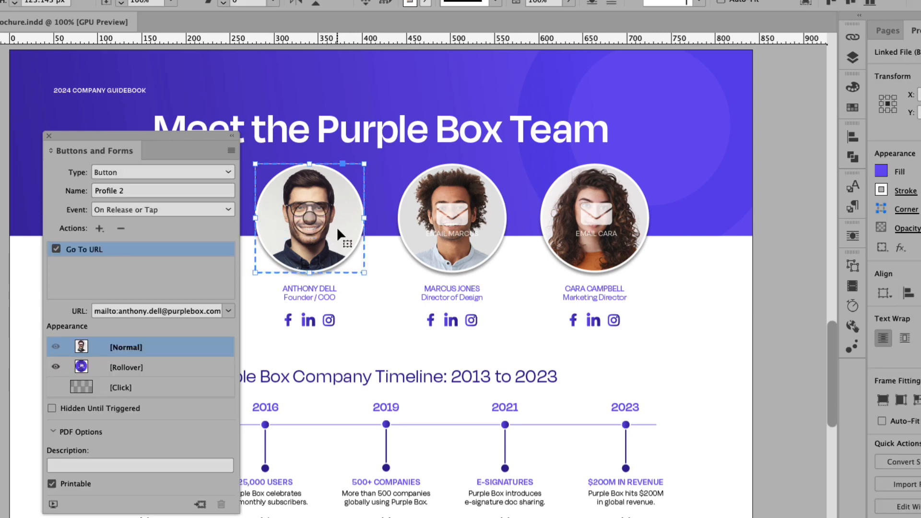
pyautogui.click(141, 369)
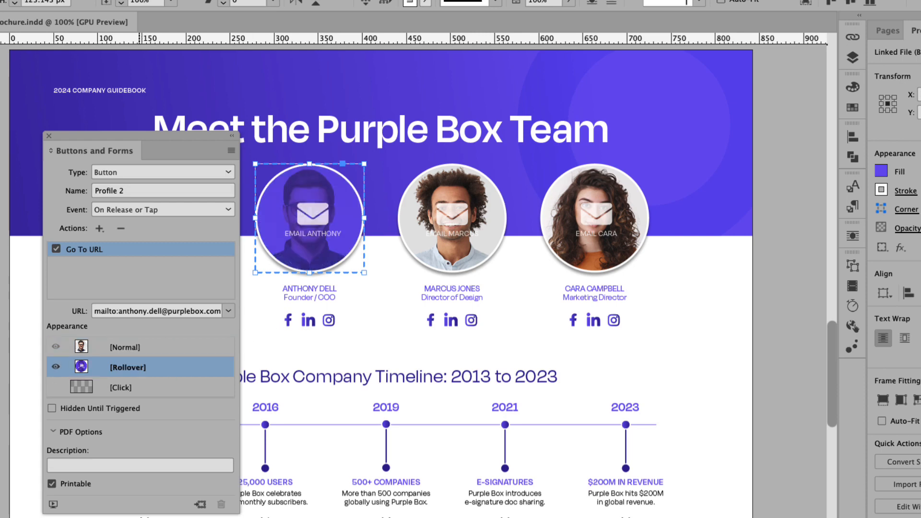
pyautogui.click(139, 354)
pyautogui.click(138, 365)
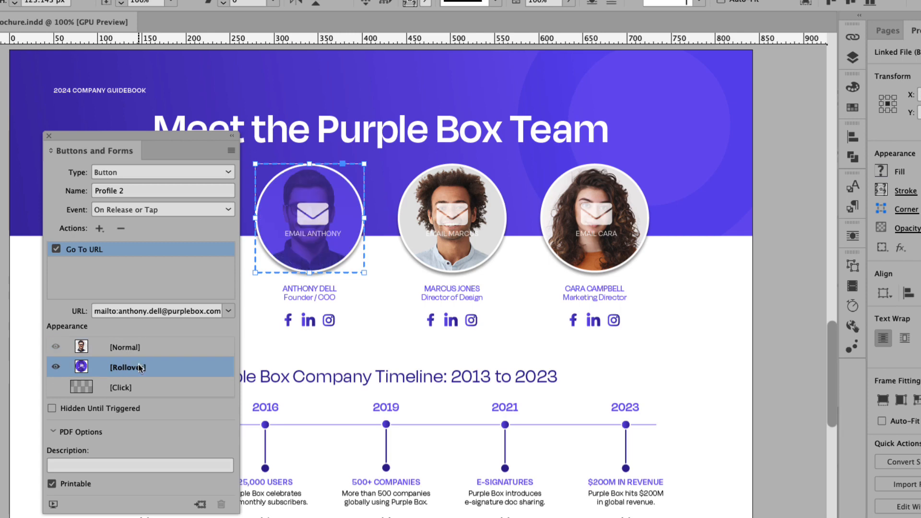
pyautogui.click(142, 354)
pyautogui.click(141, 364)
pyautogui.click(146, 351)
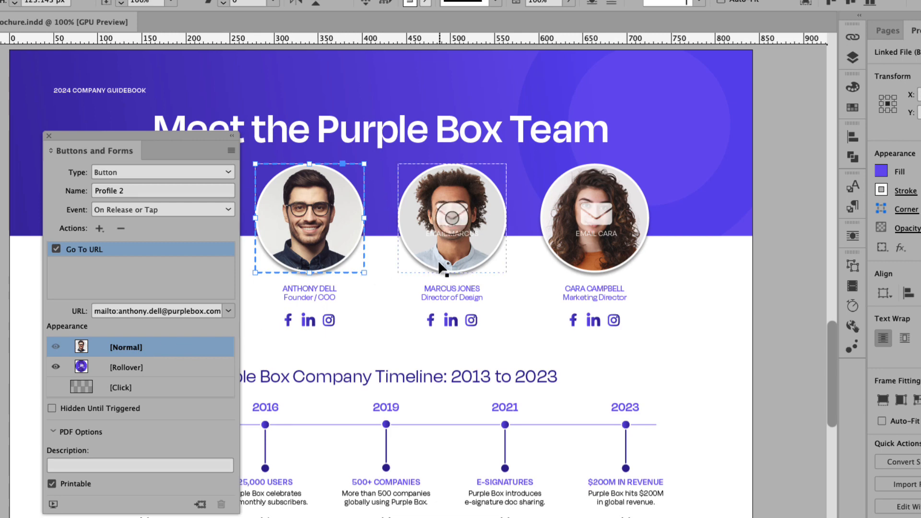
# - Convert the middle profile photo group into a button named Prole 3
pyautogui.click(457, 263)
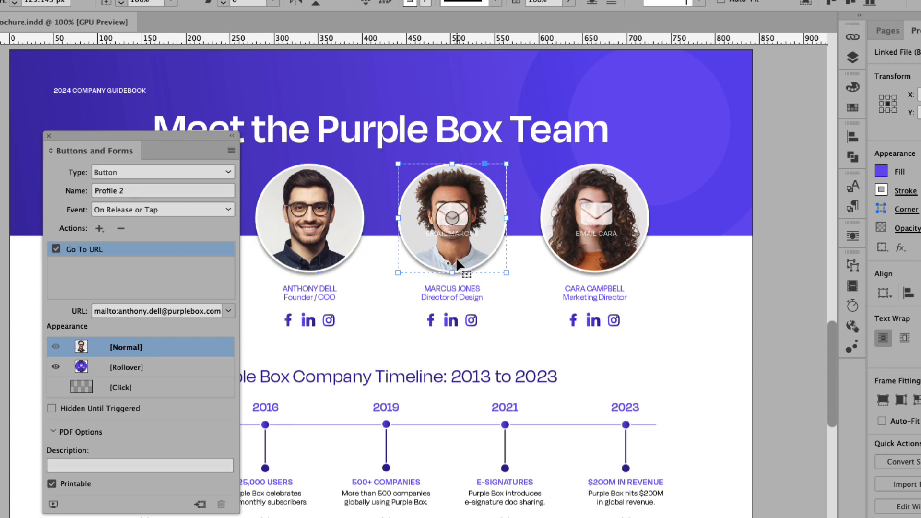
pyautogui.click(183, 173)
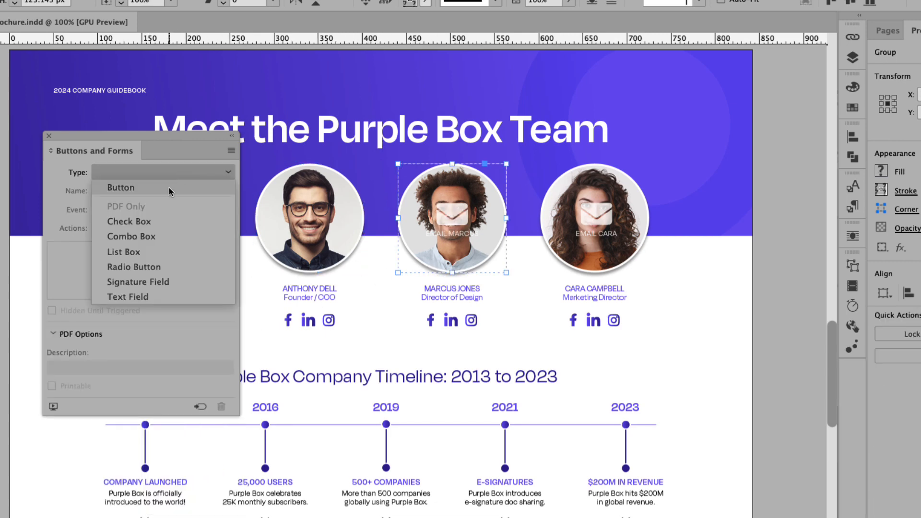
pyautogui.click(169, 189)
pyautogui.click(136, 193)
pyautogui.moveTo(136, 193); pyautogui.dragTo(70, 192)
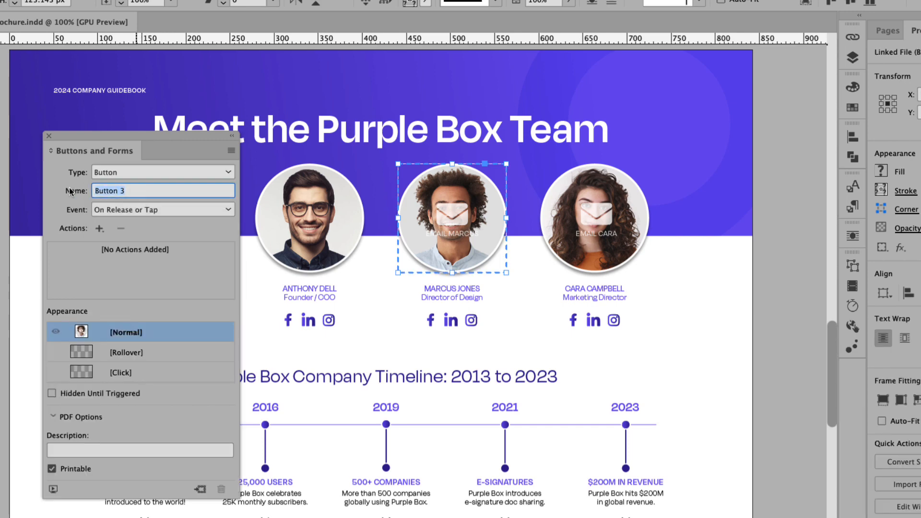
pyautogui.write('Prole 3')
pyautogui.press('Return')
# - Add a Go To URL action with the team member's mailto: e-mail address, then add a Rollover state
pyautogui.click(99, 228)
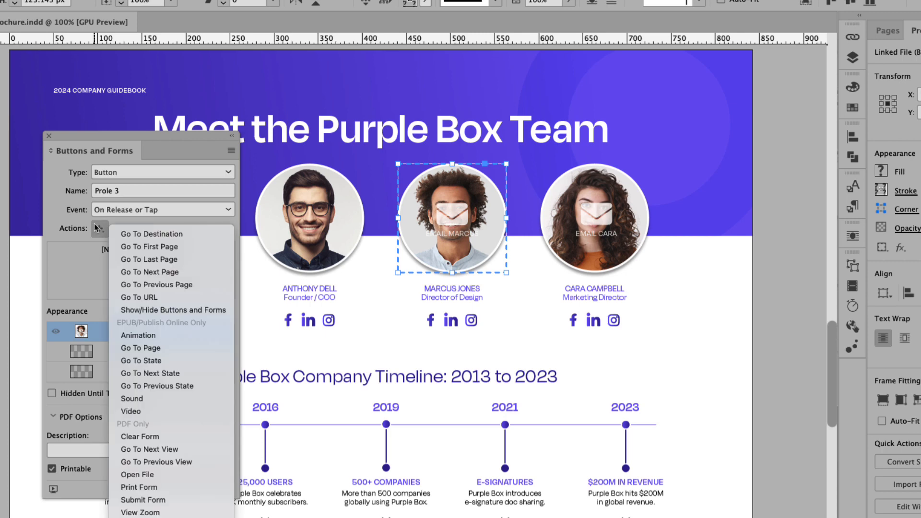
pyautogui.click(142, 297)
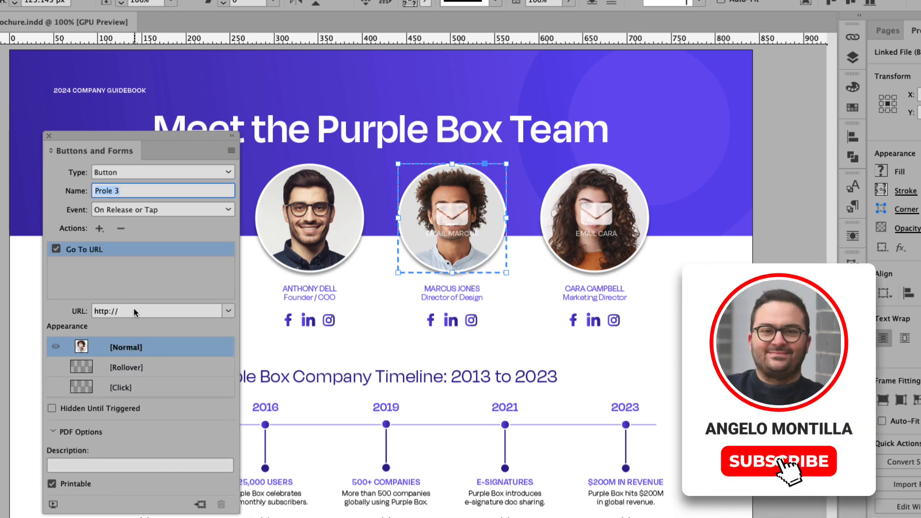
pyautogui.moveTo(120, 311); pyautogui.dragTo(95, 311)
pyautogui.write('ma')
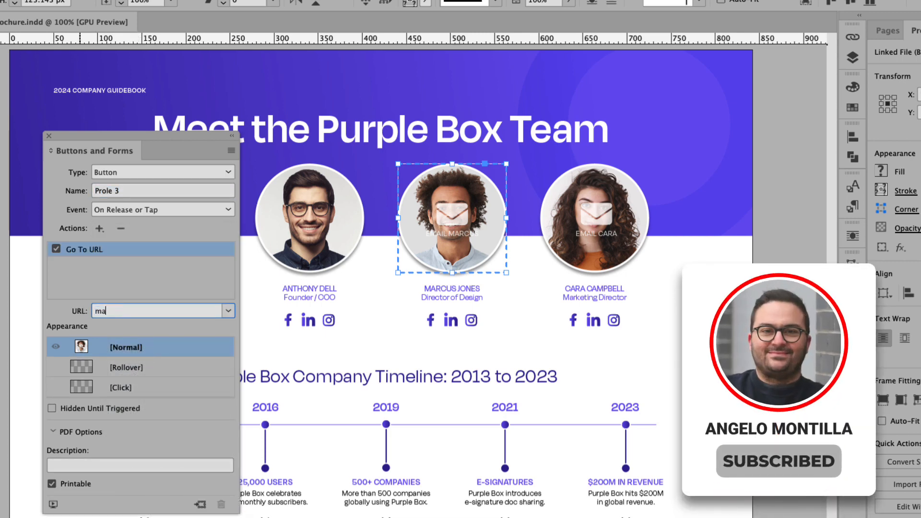
pyautogui.write('ilto')
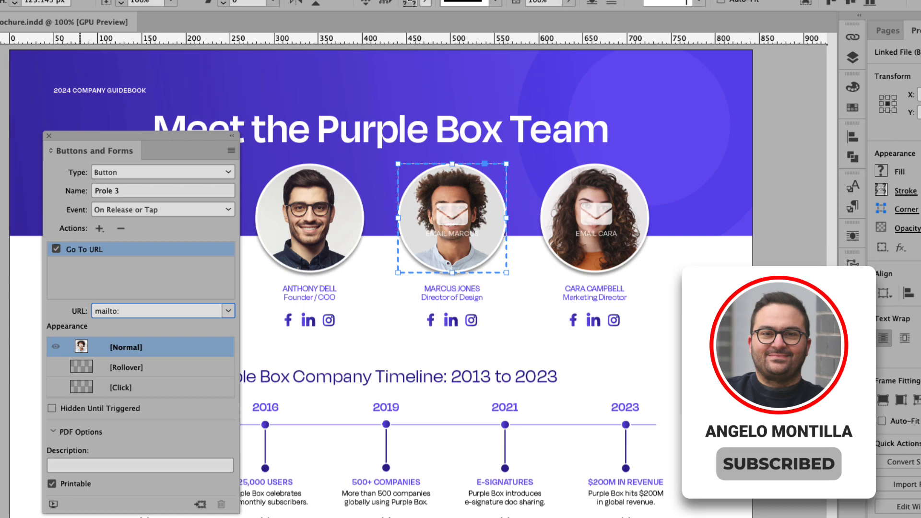
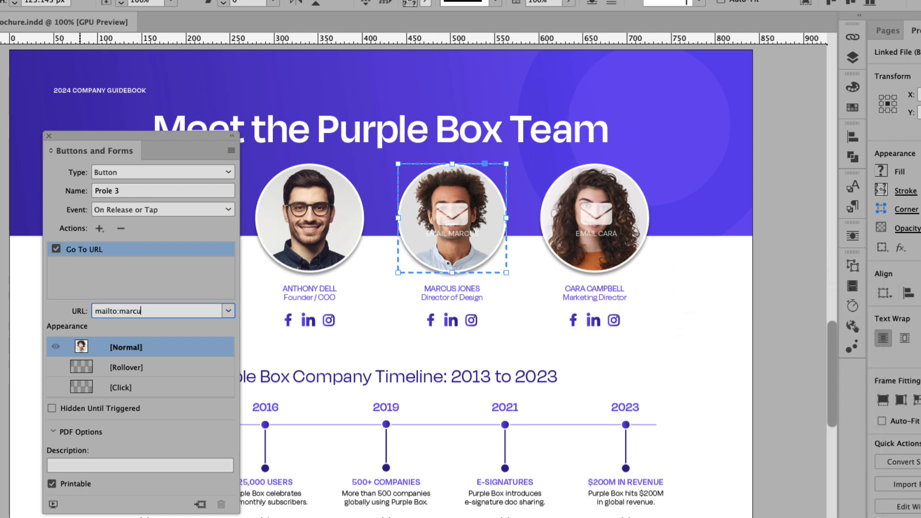
pyautogui.press('Return')
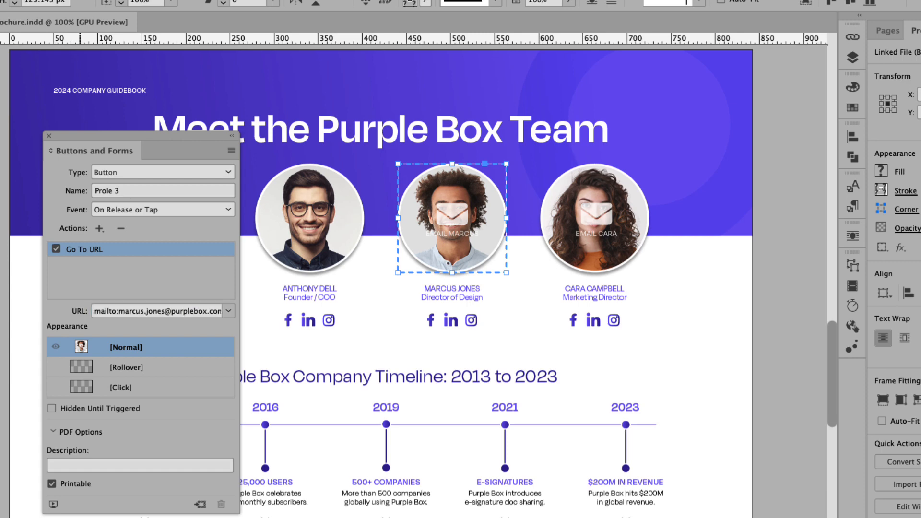
pyautogui.click(106, 368)
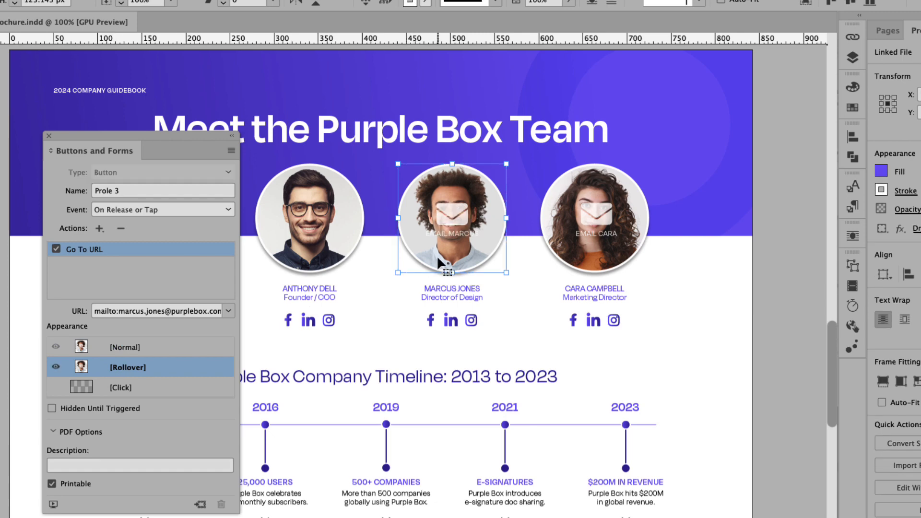
# - Give the middle button's rollover photo a Multiply blend at 50% opacity
pyautogui.click(487, 221)
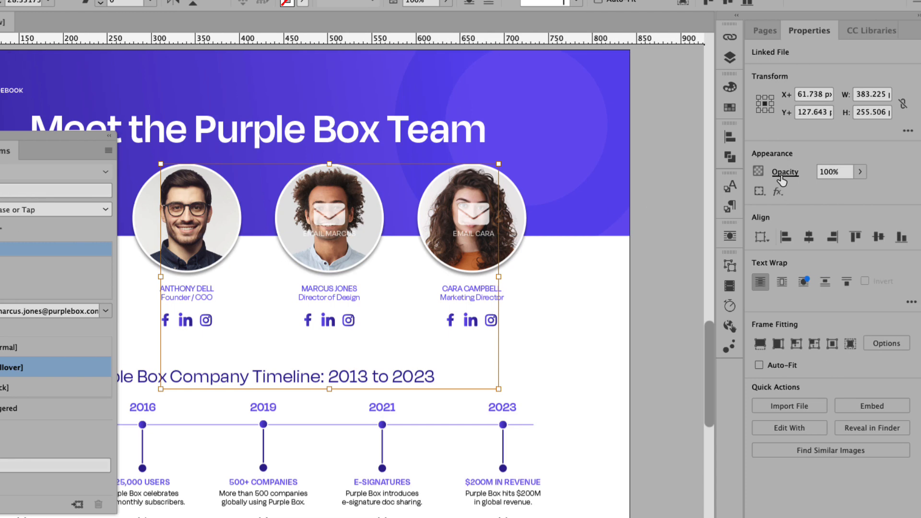
pyautogui.click(908, 172)
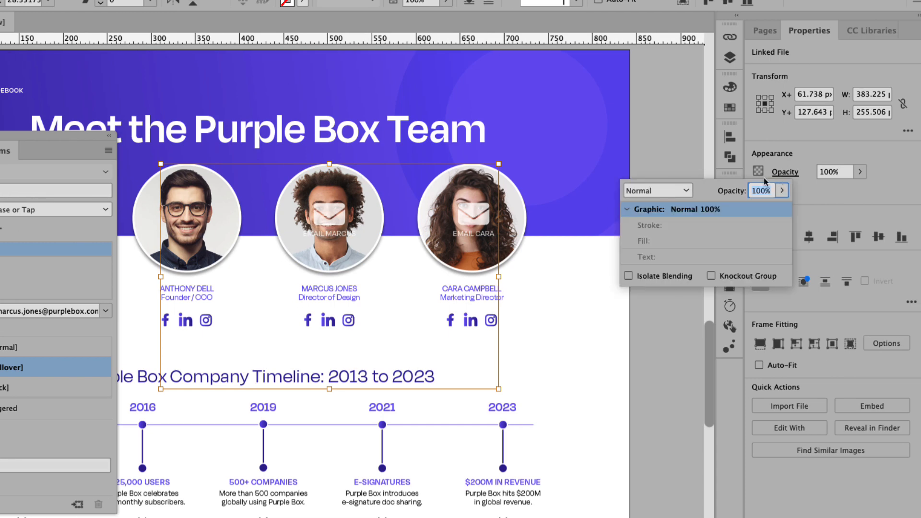
pyautogui.click(687, 191)
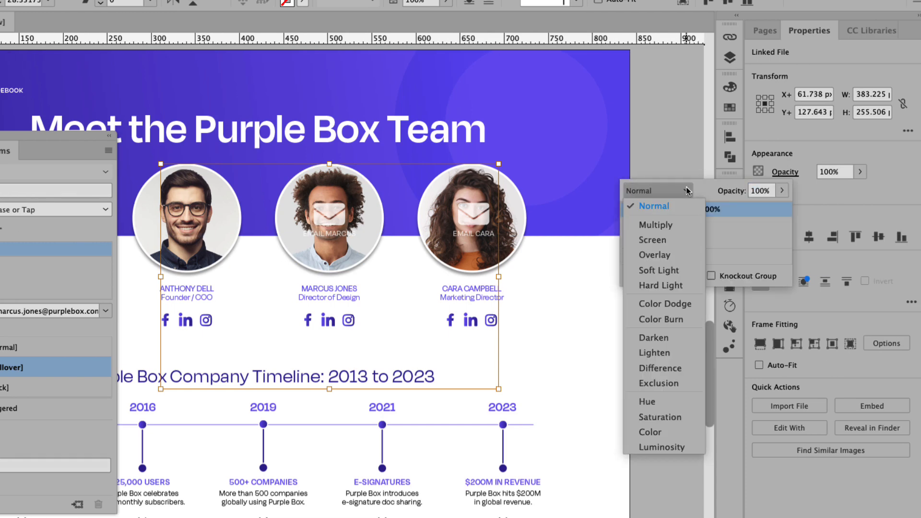
pyautogui.click(670, 223)
pyautogui.click(762, 192)
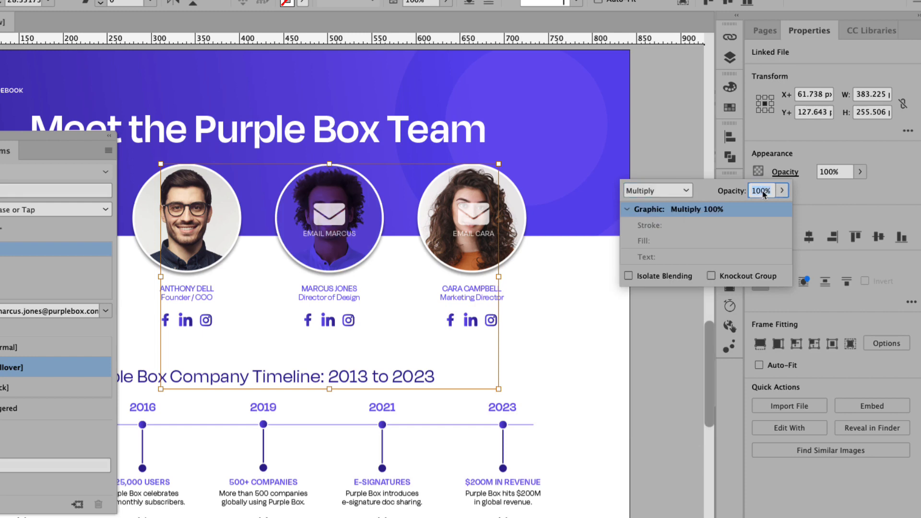
pyautogui.write('50')
pyautogui.press('Return')
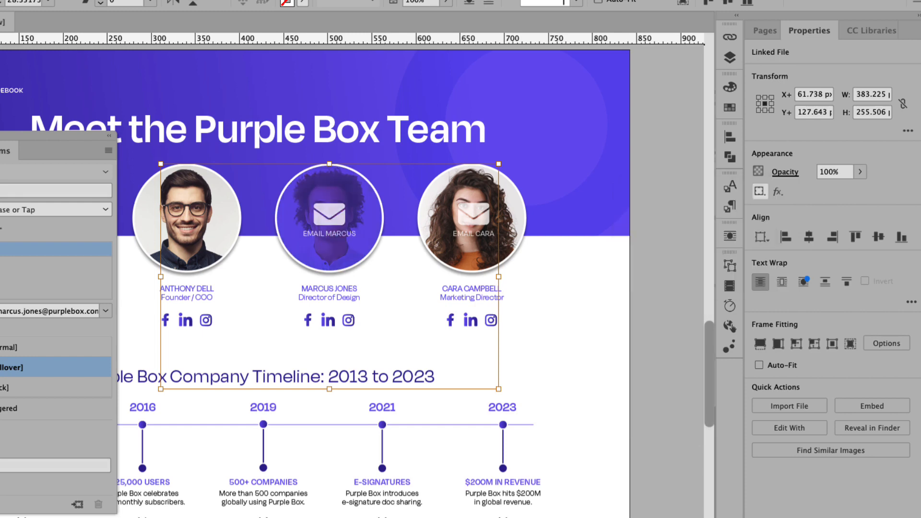
# - Delete the envelope icon and email label from the Prole 3 Normal state
pyautogui.click(118, 349)
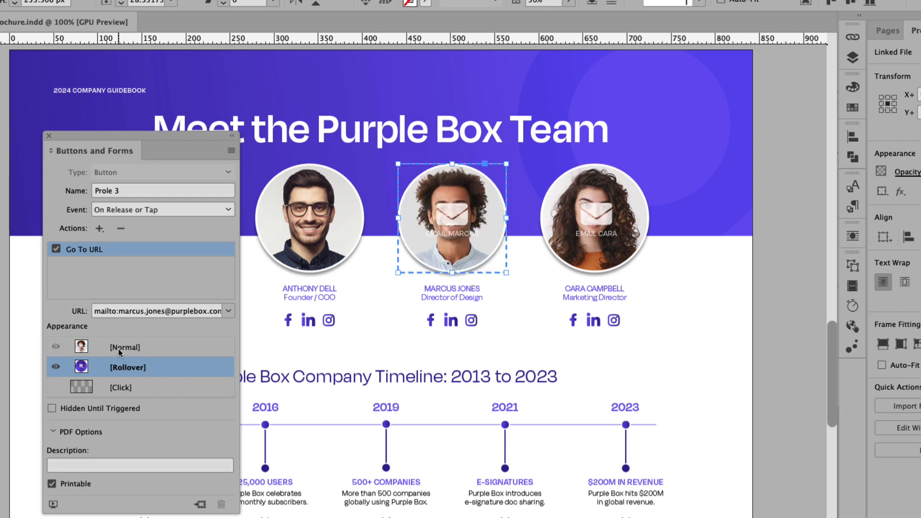
pyautogui.doubleClick(442, 218)
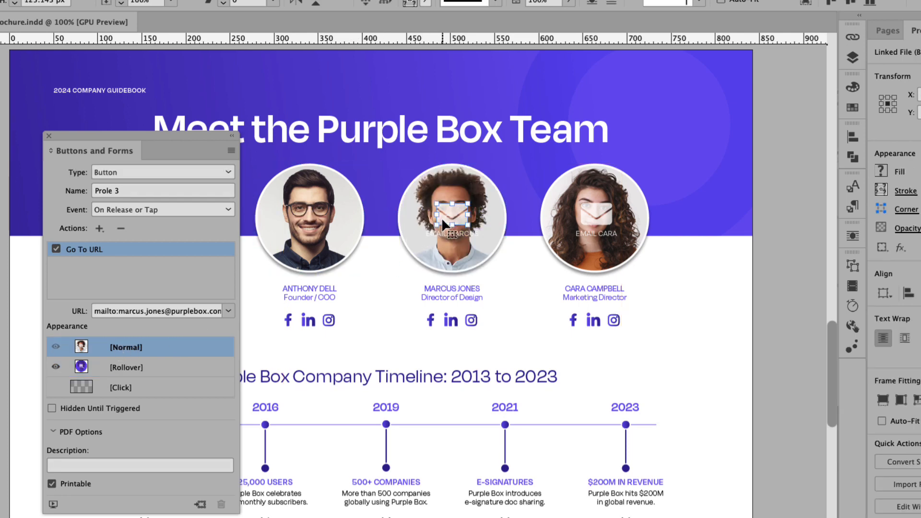
pyautogui.press('Delete')
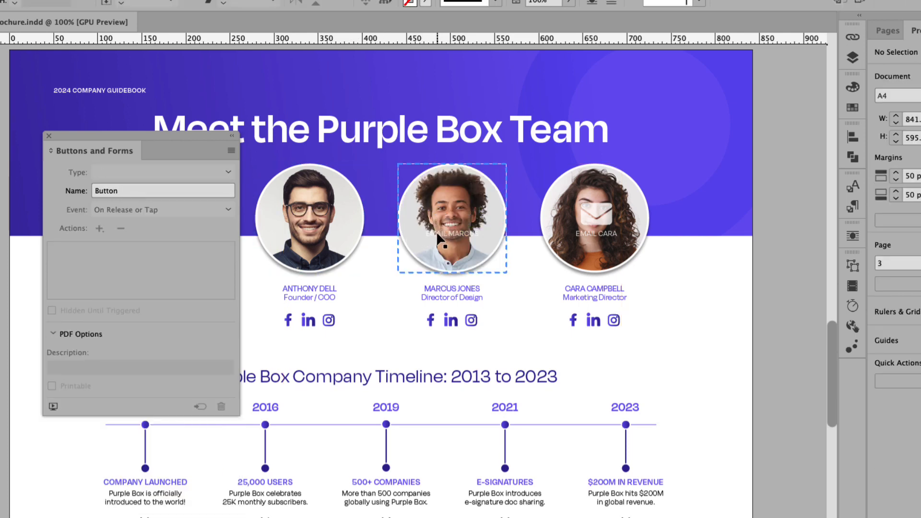
pyautogui.doubleClick(435, 231)
pyautogui.press('Delete')
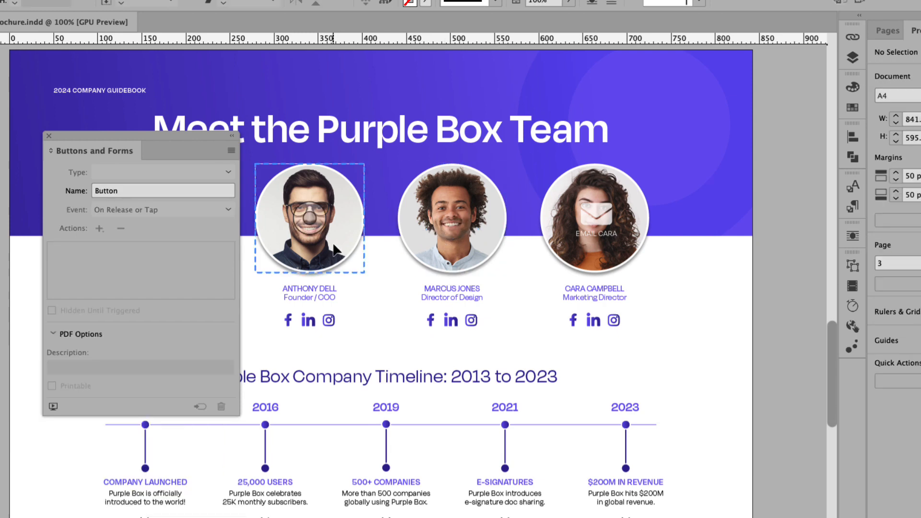
# - Compare the Prole 3 button's Rollover and Normal states
pyautogui.click(440, 239)
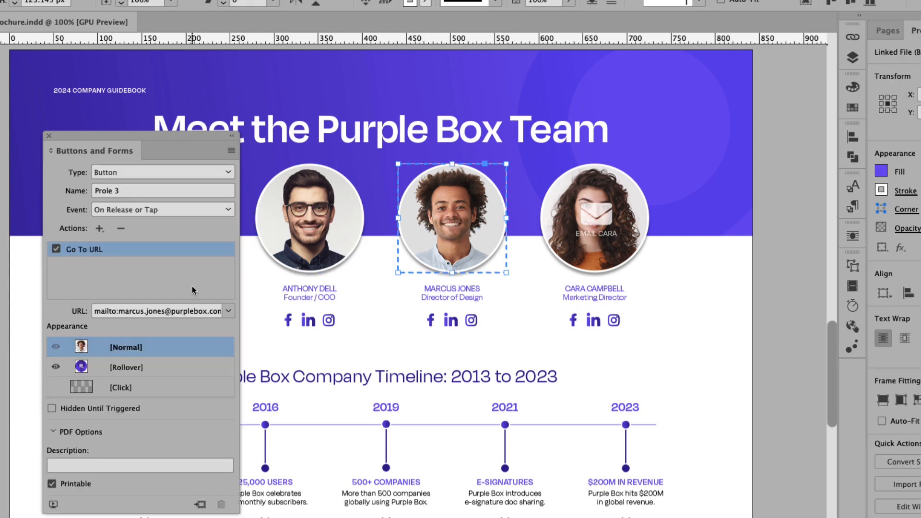
pyautogui.click(137, 368)
pyautogui.click(135, 352)
pyautogui.click(559, 255)
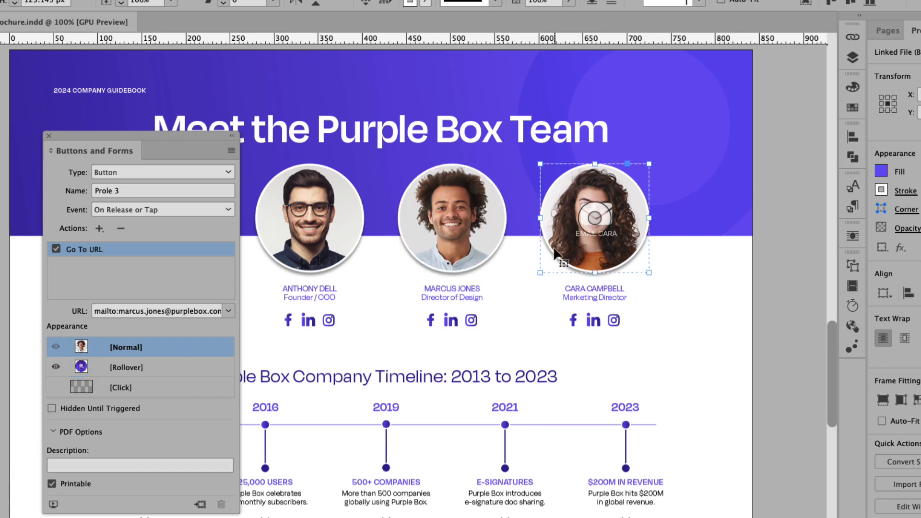
# - Make the third profile photo a button named Profile 4
pyautogui.click(136, 172)
pyautogui.click(135, 189)
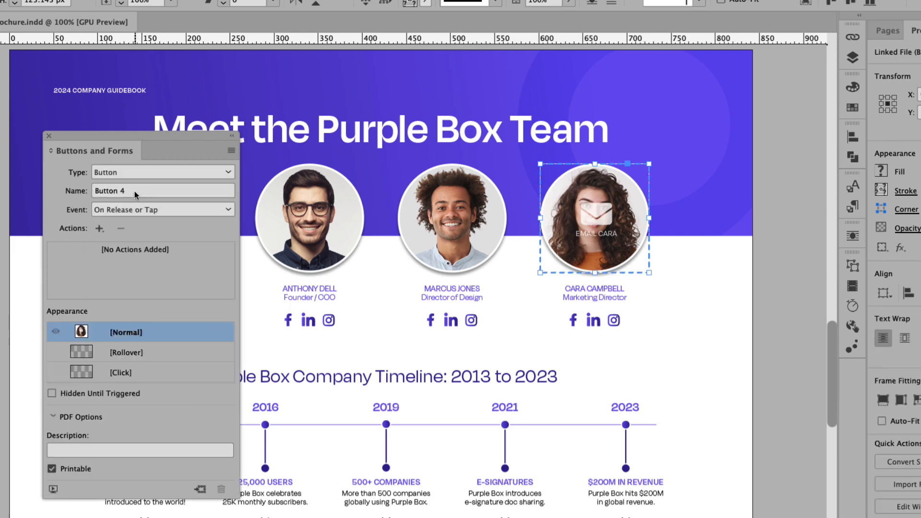
pyautogui.click(94, 191)
pyautogui.write('Profile 4')
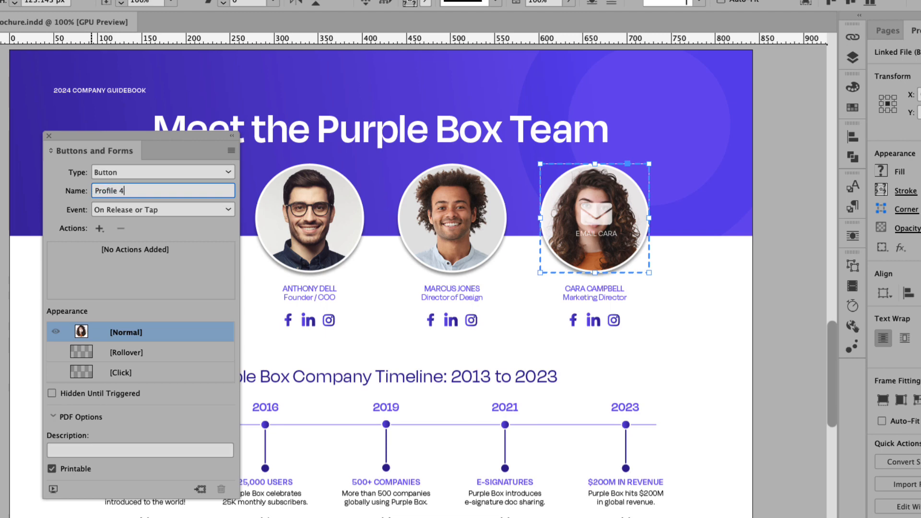
# - Add a Go To URL action with the team member's mailto: address, then add a Rollover state
pyautogui.click(99, 229)
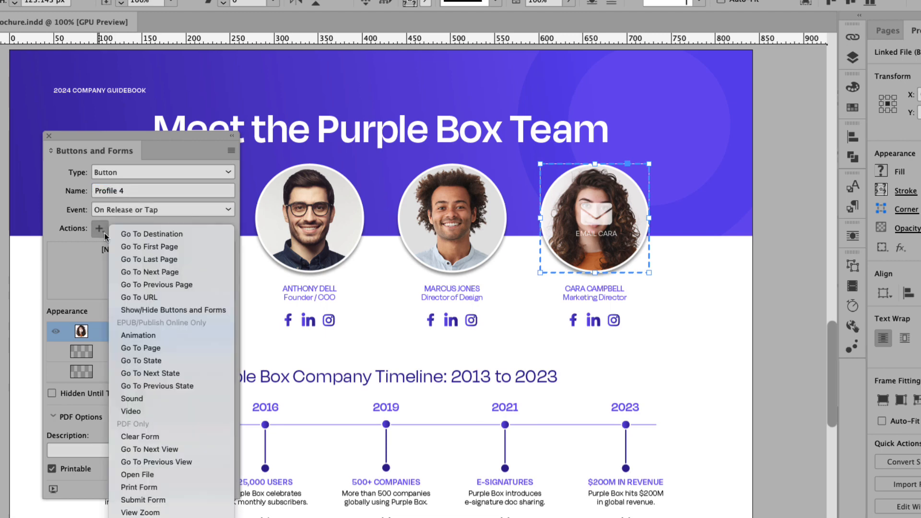
pyautogui.click(161, 297)
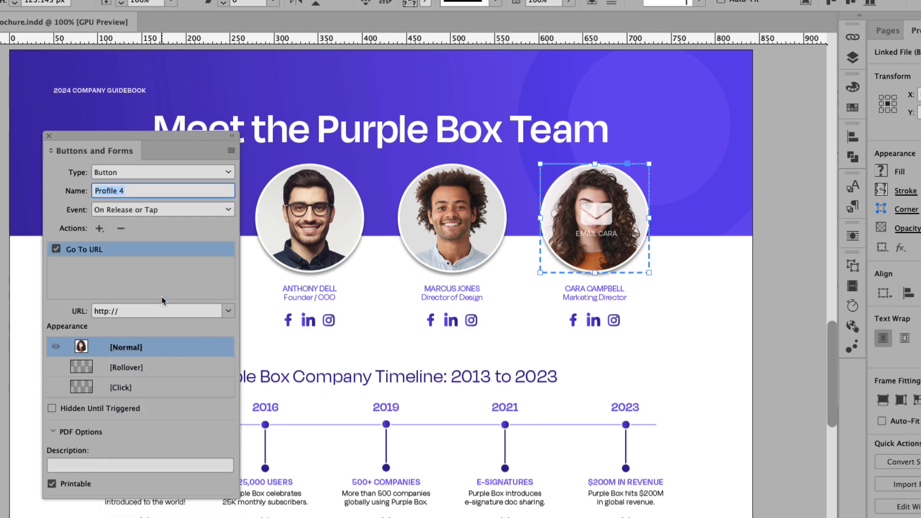
pyautogui.click(155, 310)
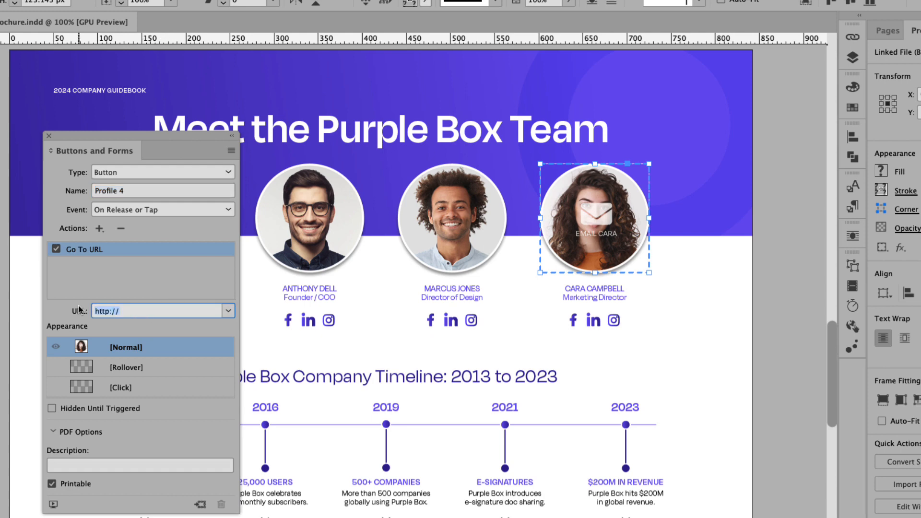
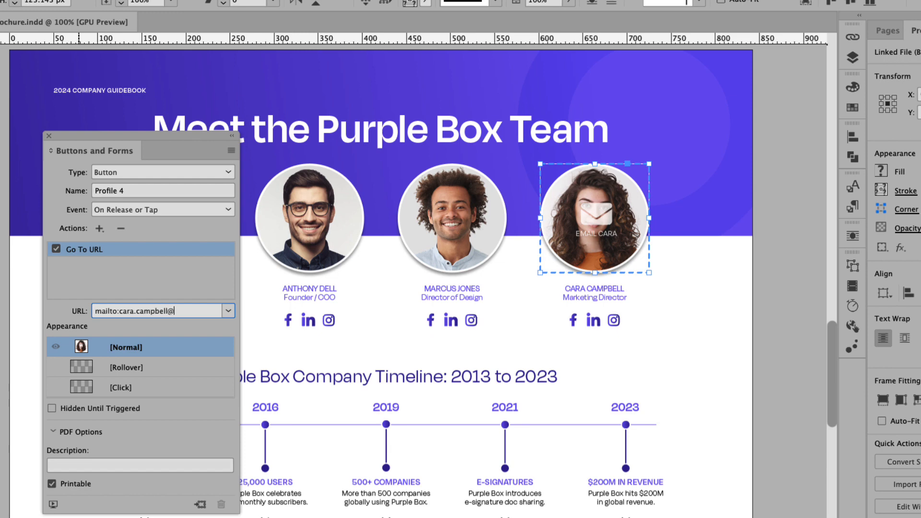
pyautogui.press('Return')
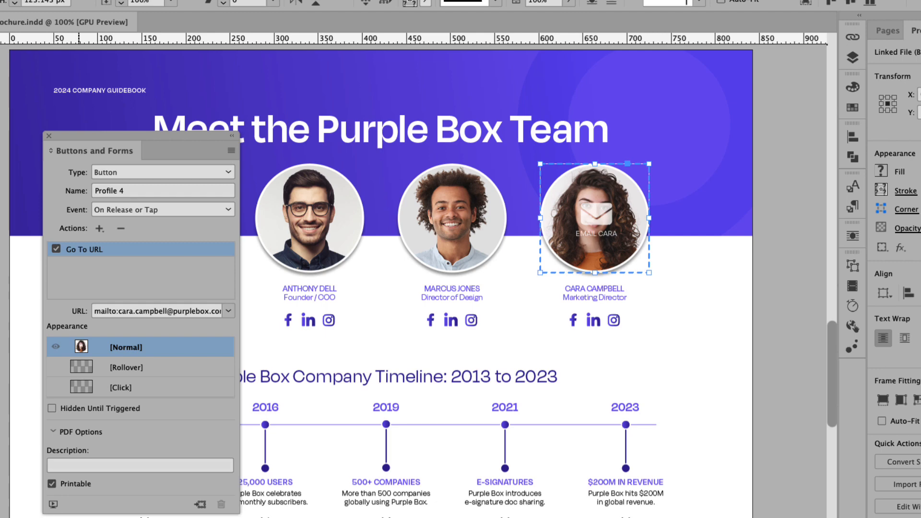
pyautogui.click(130, 368)
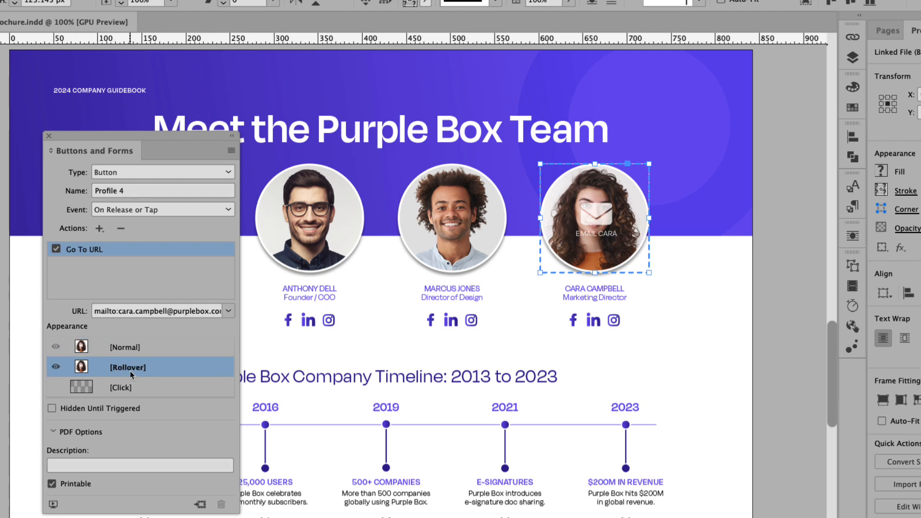
# - Set the Profile 4 rollover photo to Multiply blend at 50% opacity
pyautogui.click(570, 259)
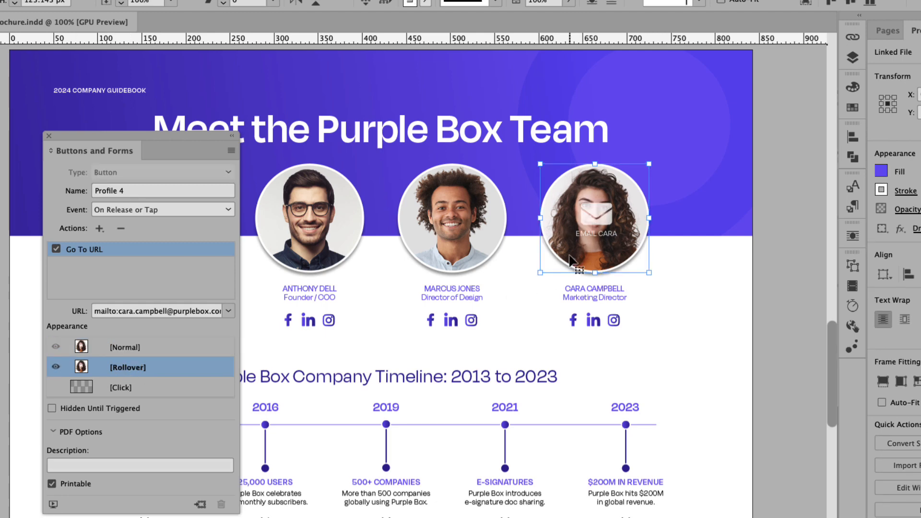
pyautogui.click(570, 256)
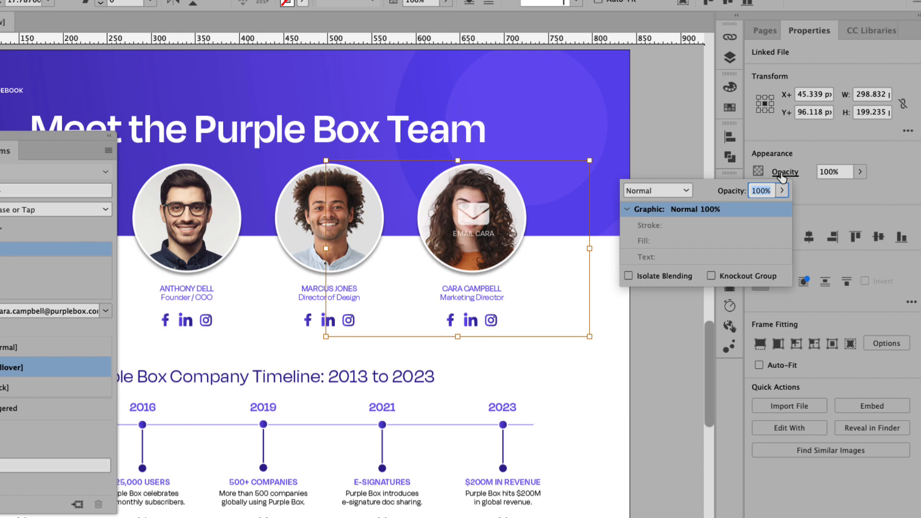
pyautogui.click(686, 191)
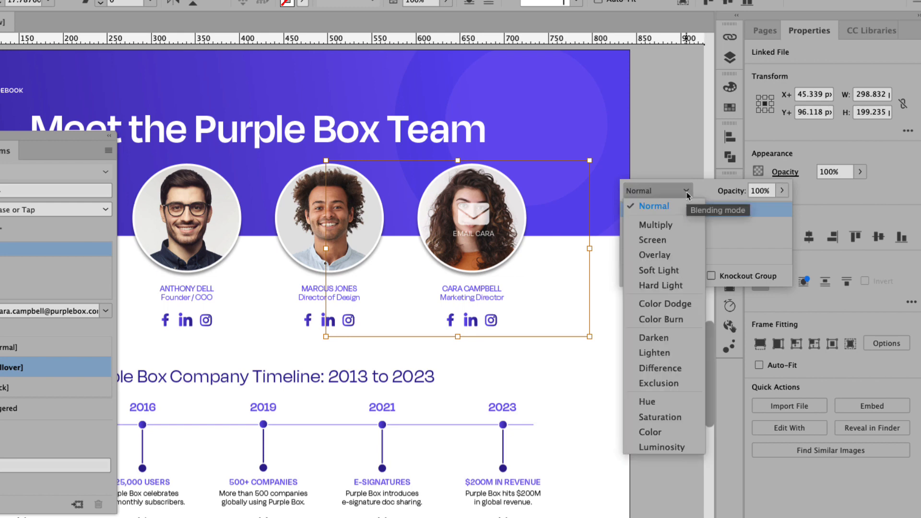
pyautogui.click(674, 223)
pyautogui.click(758, 192)
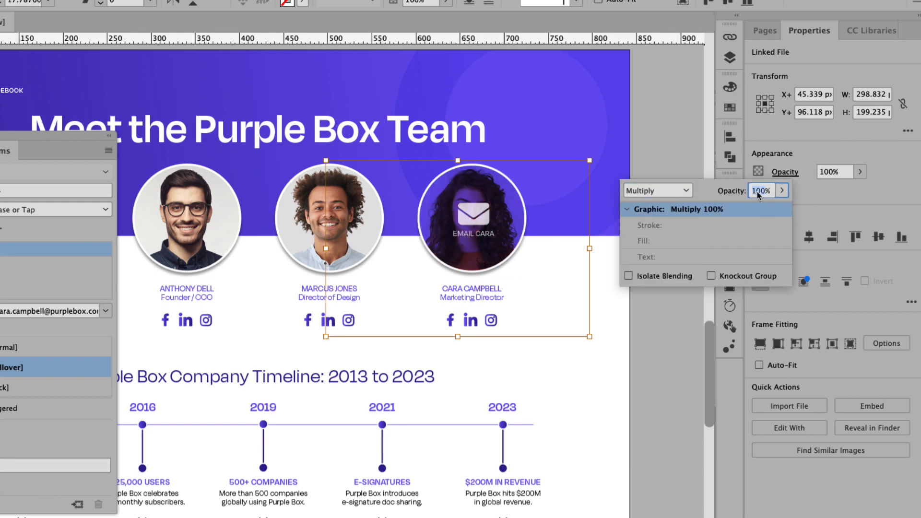
pyautogui.write('50')
pyautogui.press('Return')
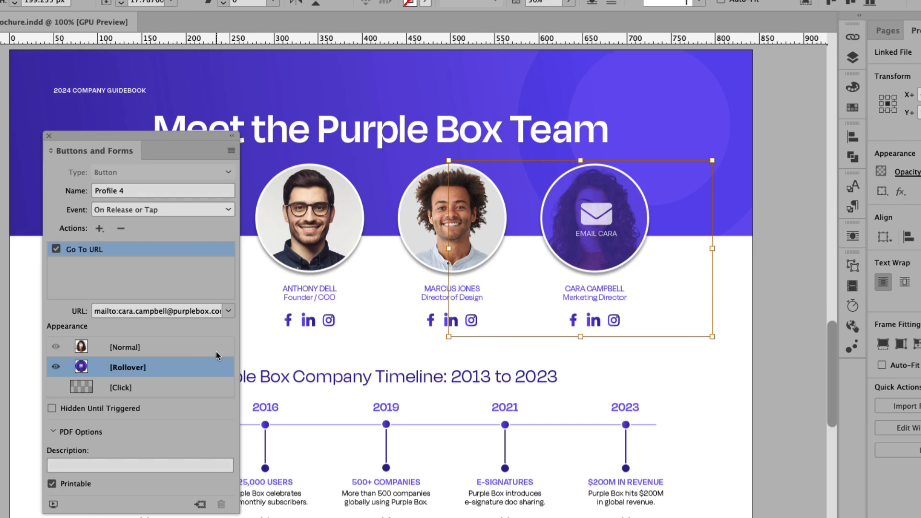
# - Remove the envelope icon and email label from the Profile 4 Normal state
pyautogui.click(139, 348)
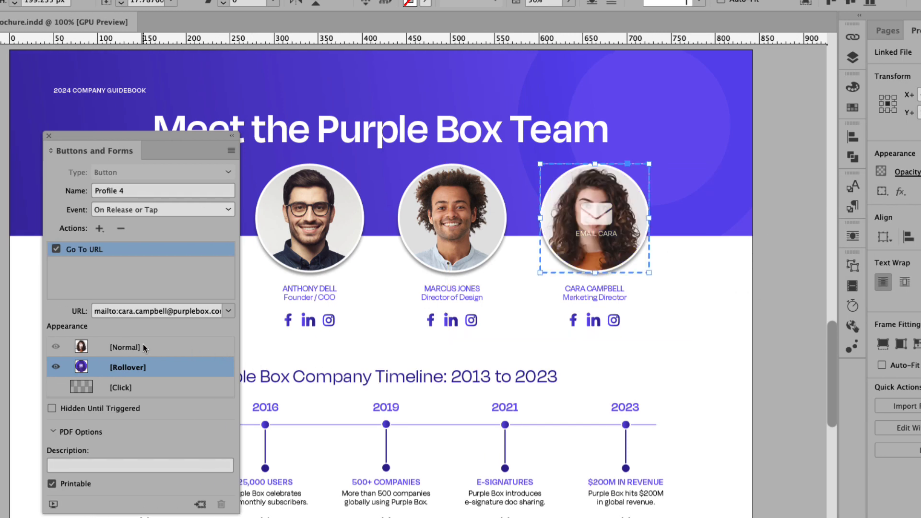
pyautogui.doubleClick(610, 220)
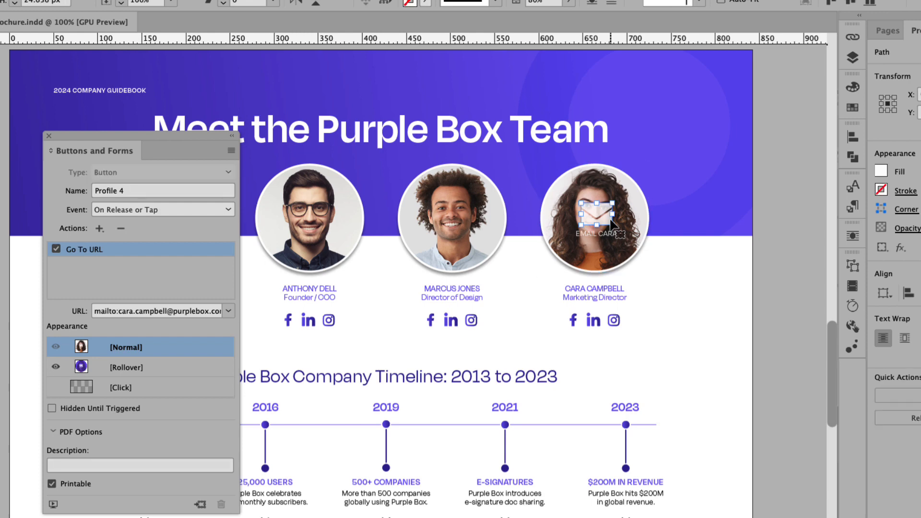
pyautogui.click(610, 234)
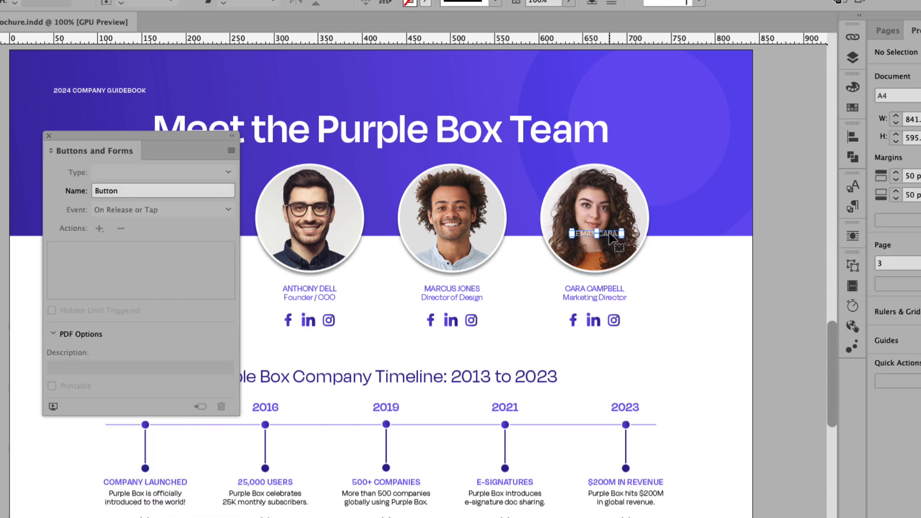
pyautogui.press('Delete')
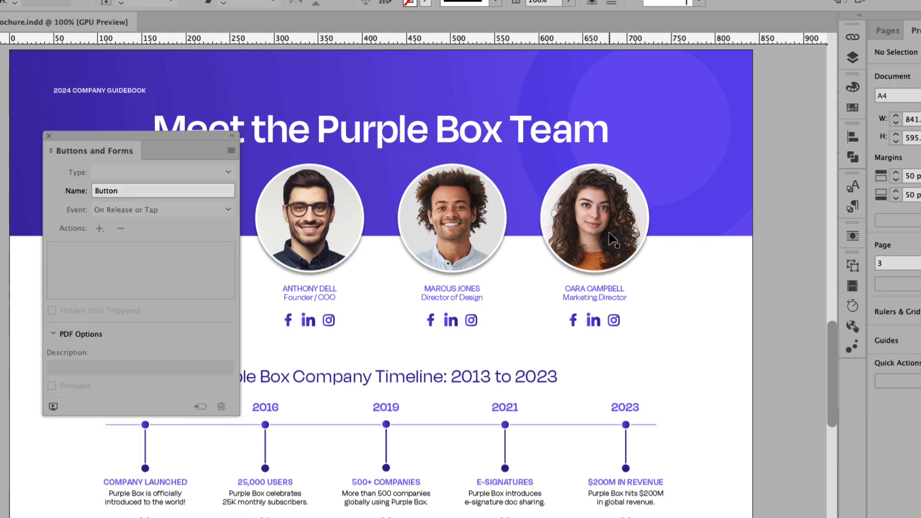
# - Toggle Profile 4 between Rollover and Normal states to check the result
pyautogui.click(609, 235)
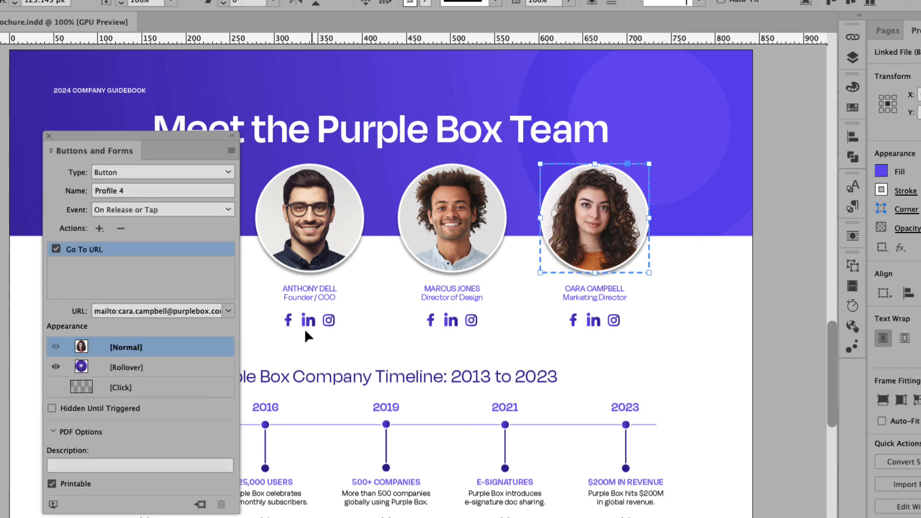
pyautogui.click(140, 367)
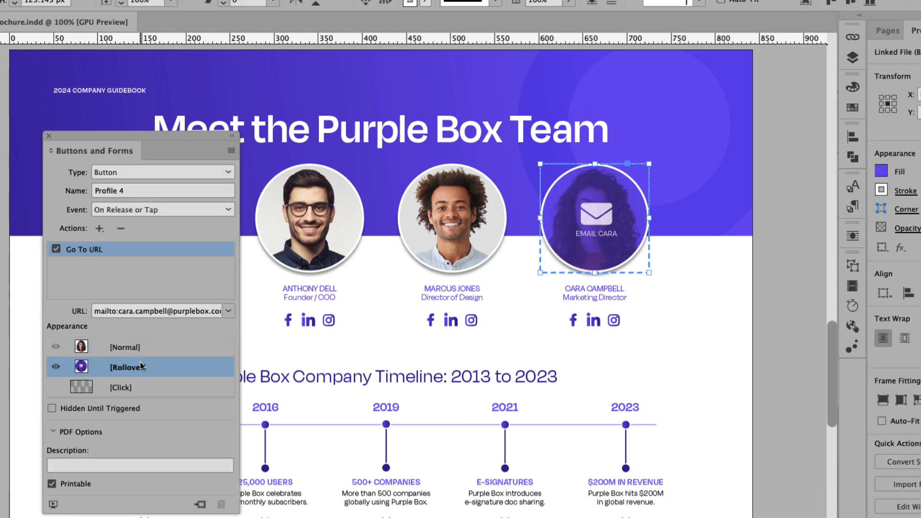
pyautogui.click(126, 347)
pyautogui.click(137, 368)
pyautogui.click(139, 350)
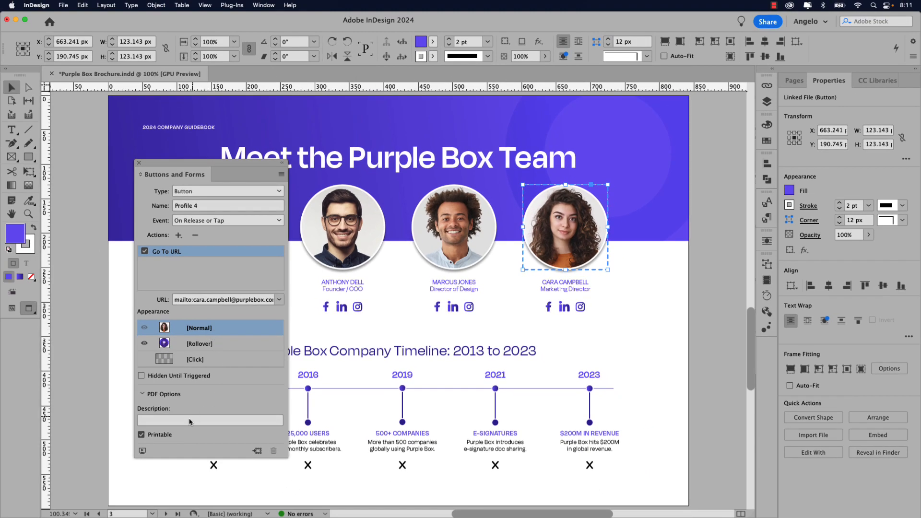
# - Test the team photos' email rollover in the EPUB Interactivity Preview
pyautogui.click(142, 452)
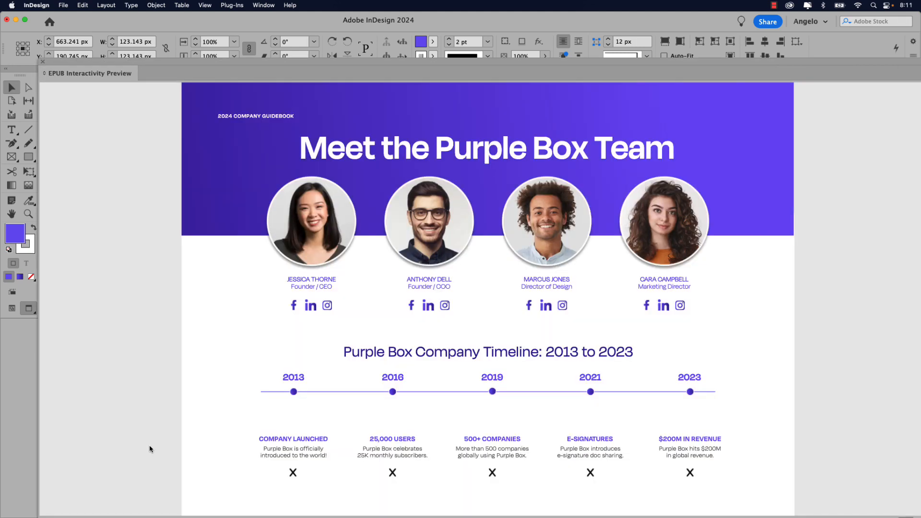
pyautogui.moveTo(395, 245)
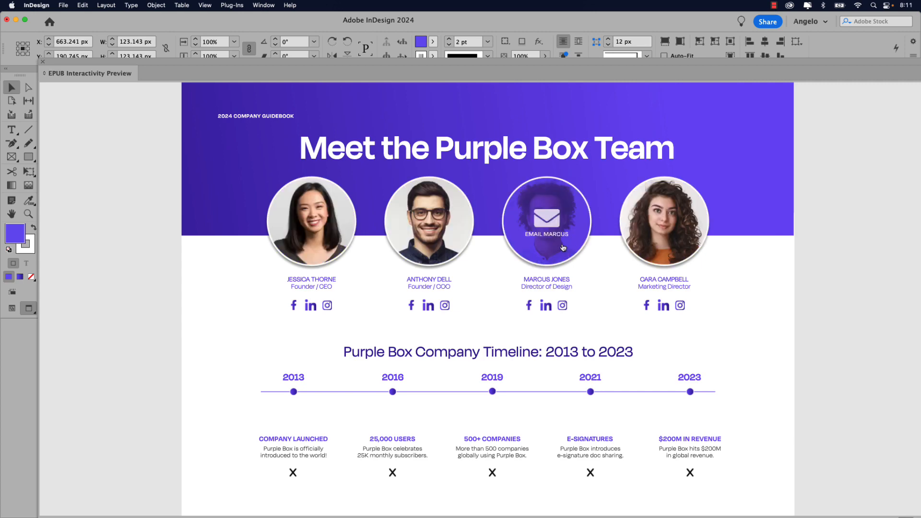
pyautogui.click(446, 247)
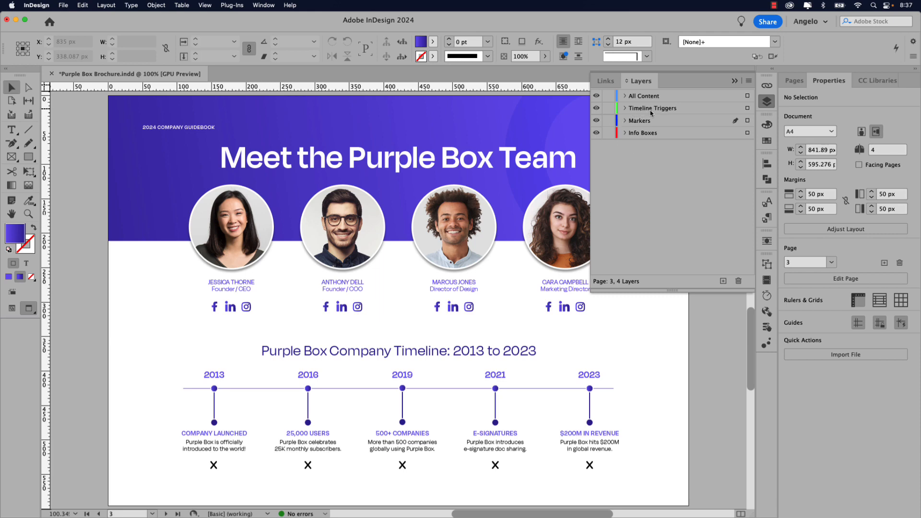
pyautogui.click(597, 109)
pyautogui.click(597, 109)
pyautogui.click(597, 109)
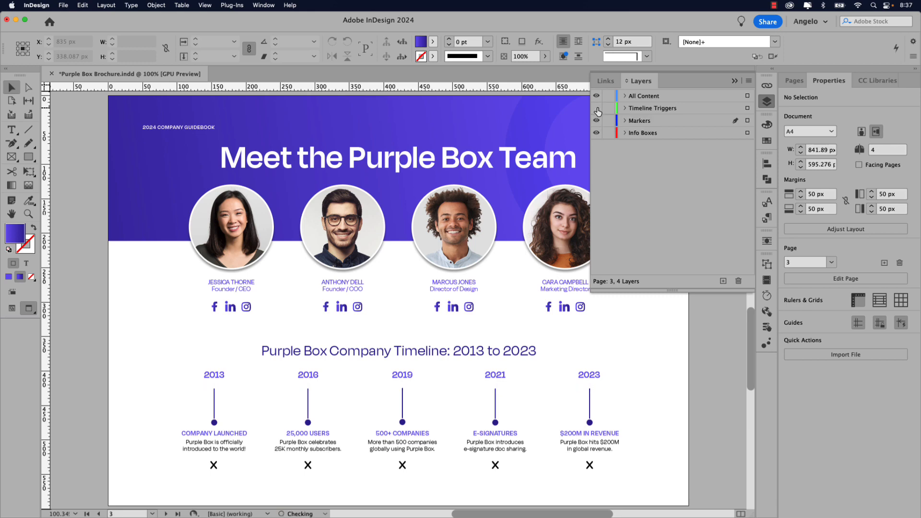
pyautogui.click(597, 109)
pyautogui.click(597, 109)
pyautogui.click(597, 109)
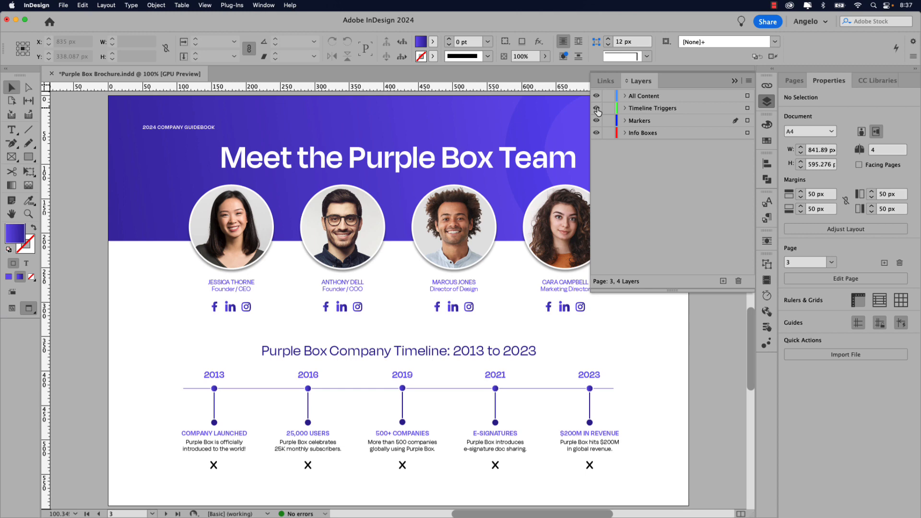
pyautogui.click(597, 121)
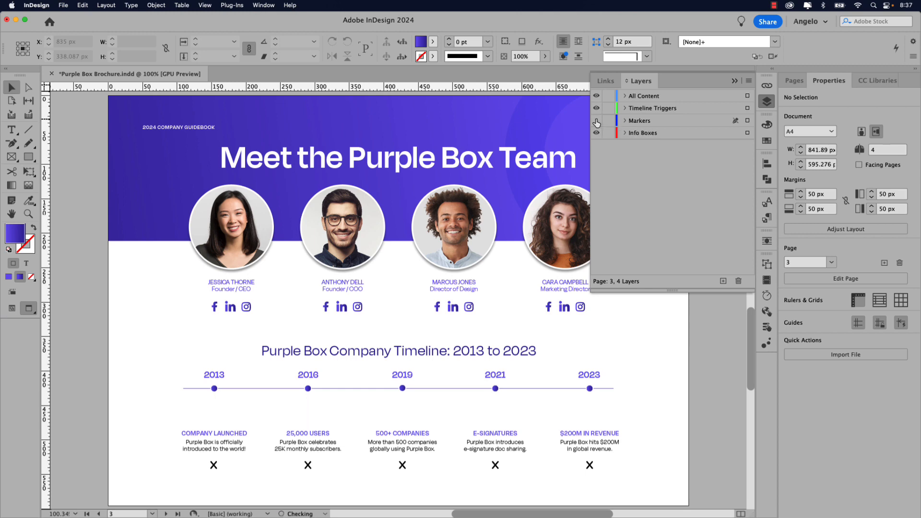
pyautogui.click(597, 122)
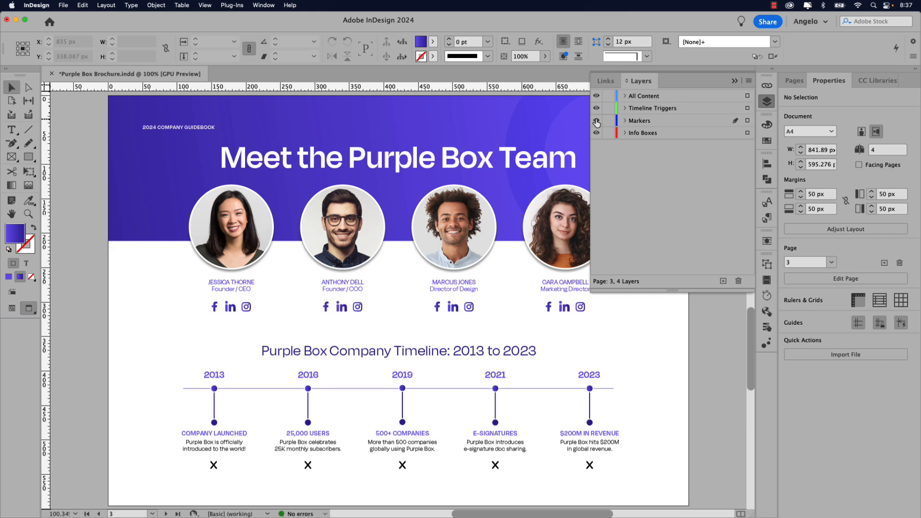
pyautogui.click(597, 121)
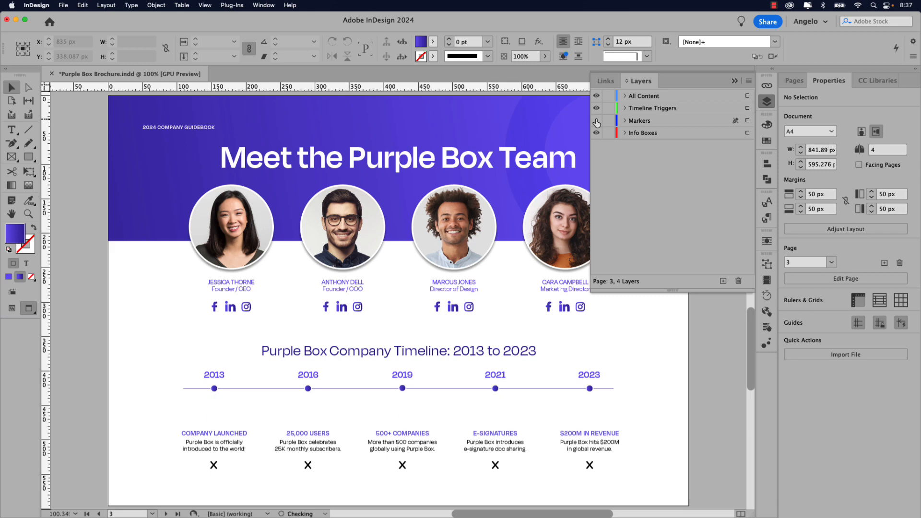
pyautogui.click(597, 121)
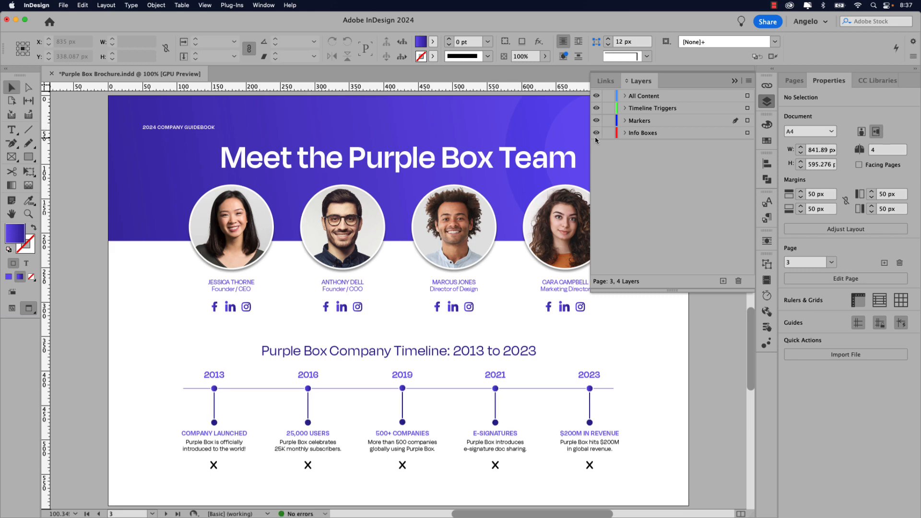
pyautogui.click(597, 134)
pyautogui.click(598, 135)
# - Select the 2013 marker group and show the Animation panel floating over the page
pyautogui.click(216, 407)
pyautogui.click(767, 344)
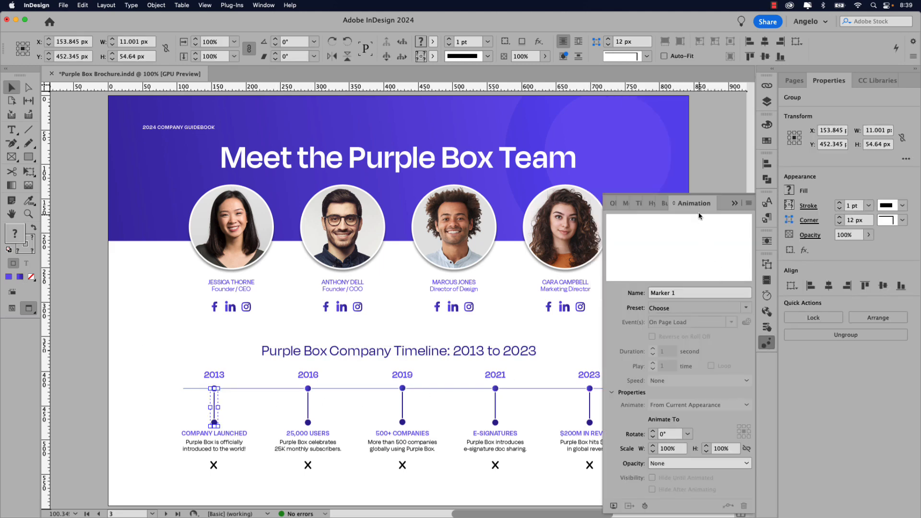
pyautogui.moveTo(694, 203); pyautogui.dragTo(381, 170)
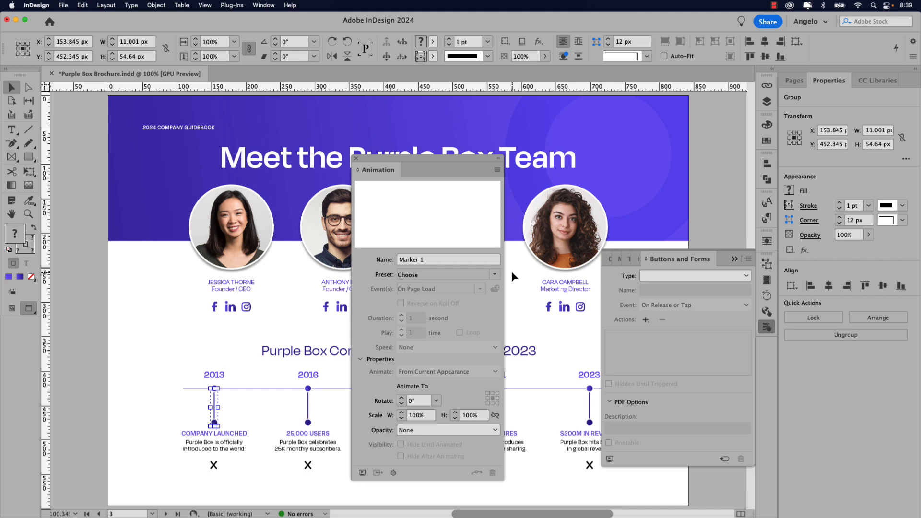
pyautogui.click(263, 5)
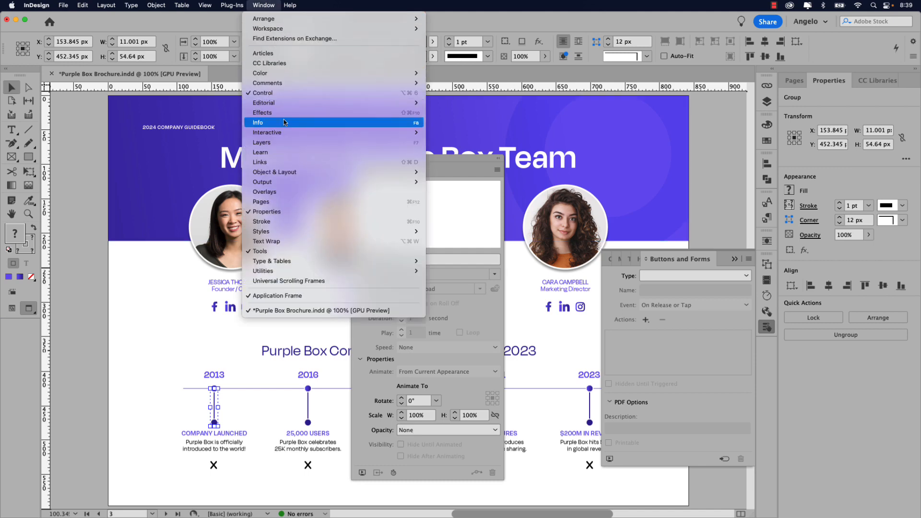
pyautogui.moveTo(287, 133)
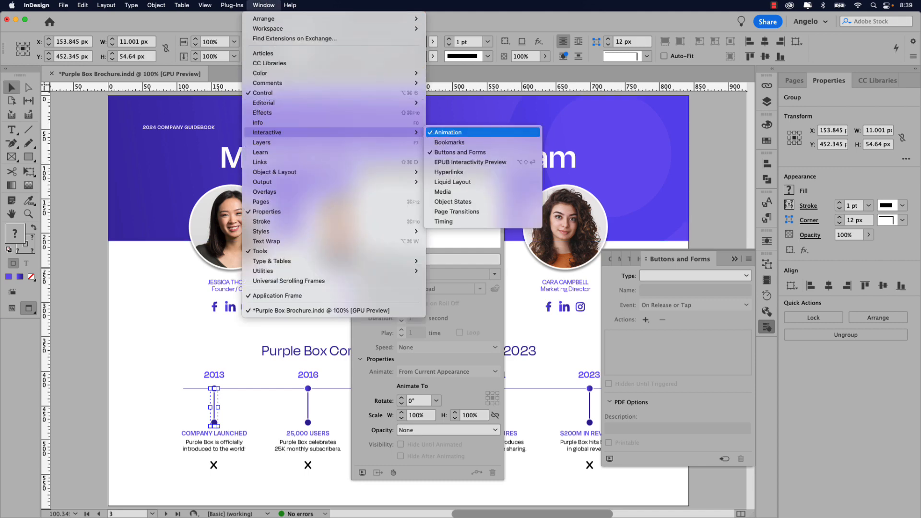
pyautogui.click(447, 133)
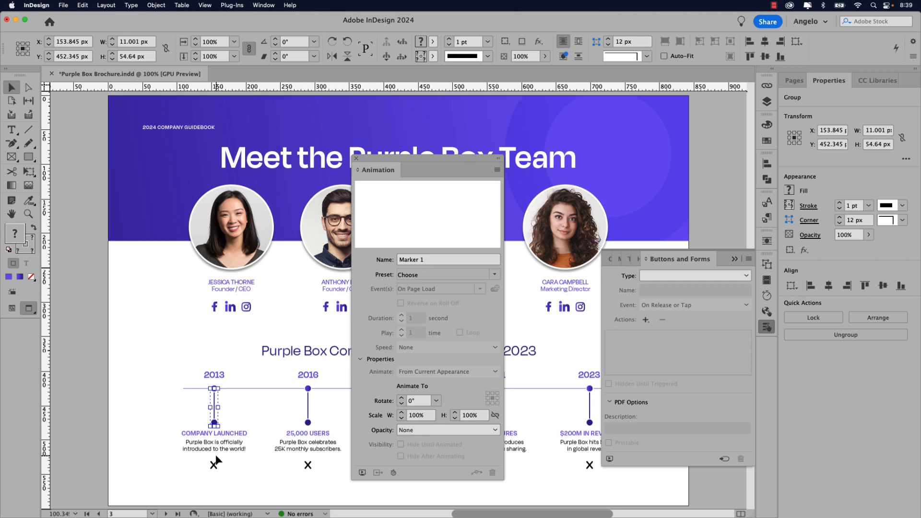
# - Apply the Grow animation preset (scale to 200%) to the 2013 marker, Marker 1
pyautogui.scroll(5, 215, 454)
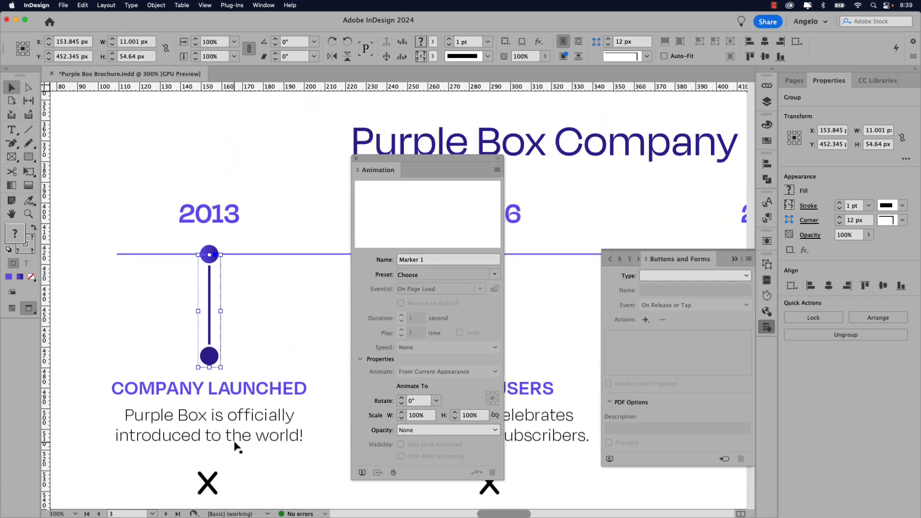
pyautogui.scroll(-5, 263, 429)
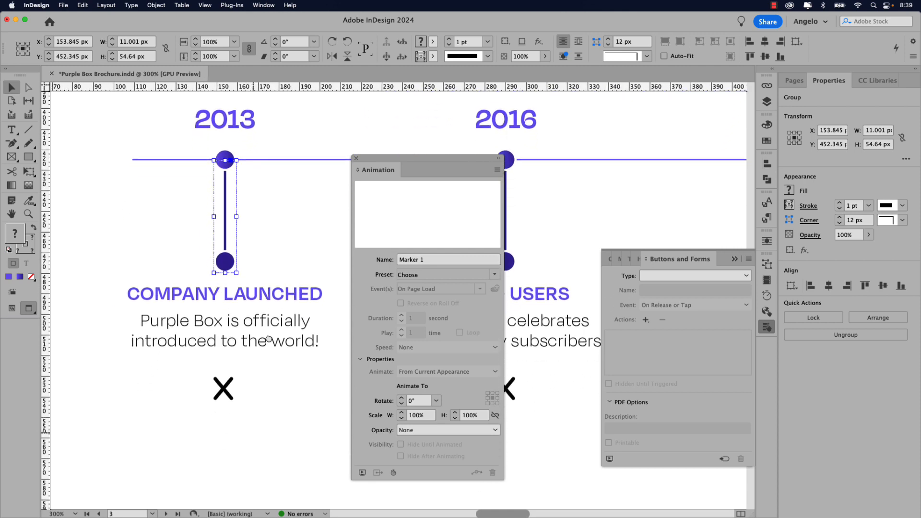
pyautogui.scroll(1, 269, 339)
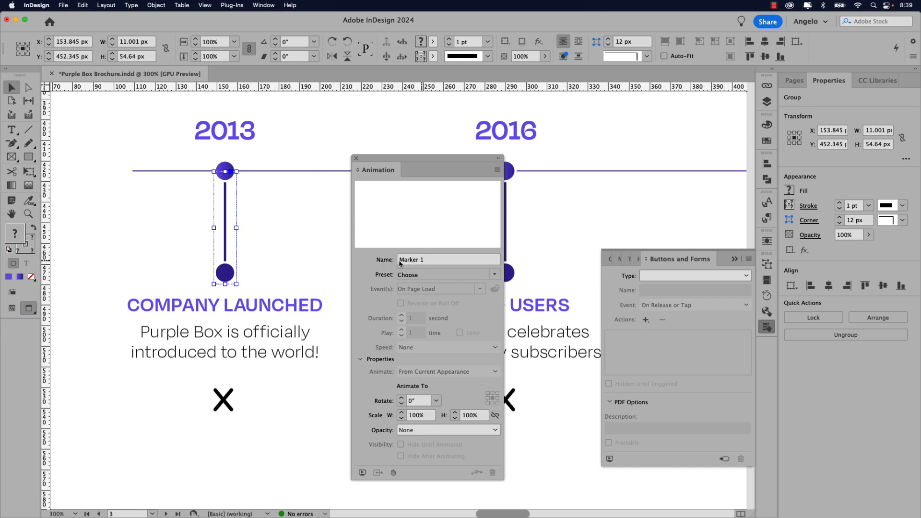
pyautogui.click(494, 276)
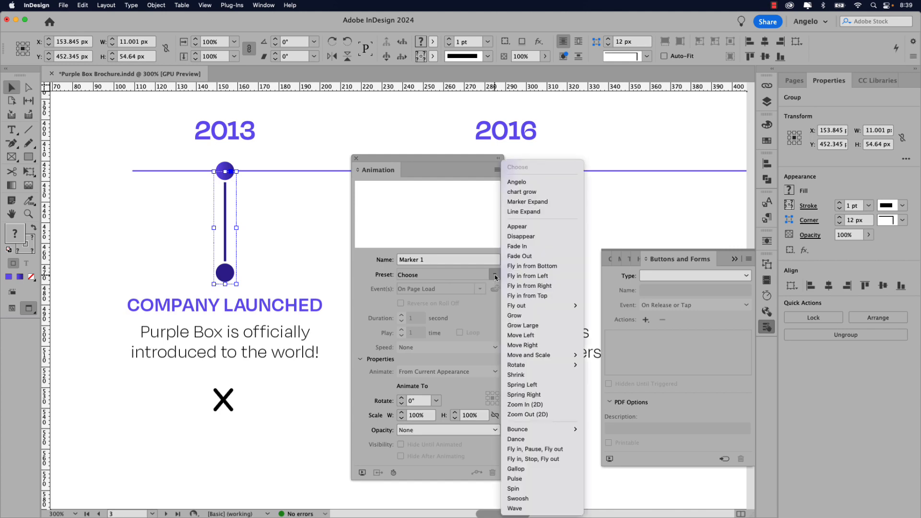
pyautogui.click(528, 316)
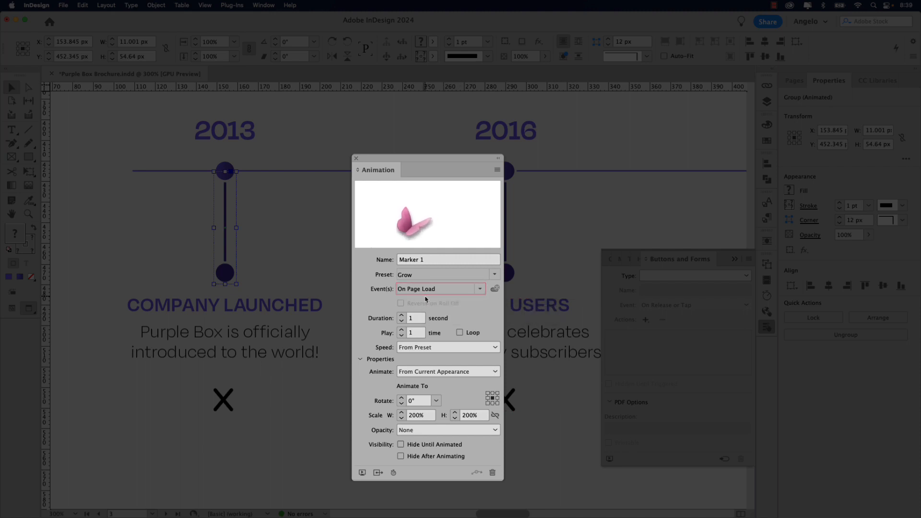
# - Set Marker 1's animation to 0.25 s duration, Ease In and Out, To Current Appearance
pyautogui.doubleClick(412, 319)
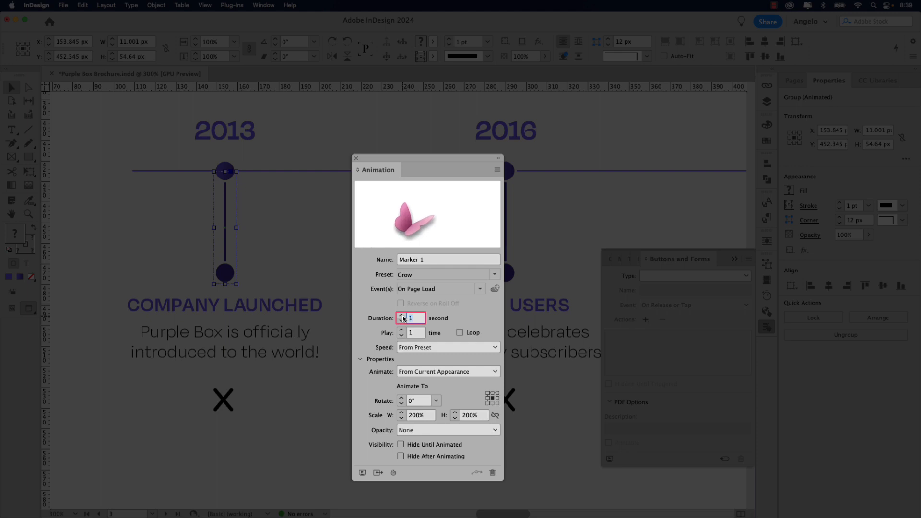
pyautogui.write('.25')
pyautogui.press('Tab')
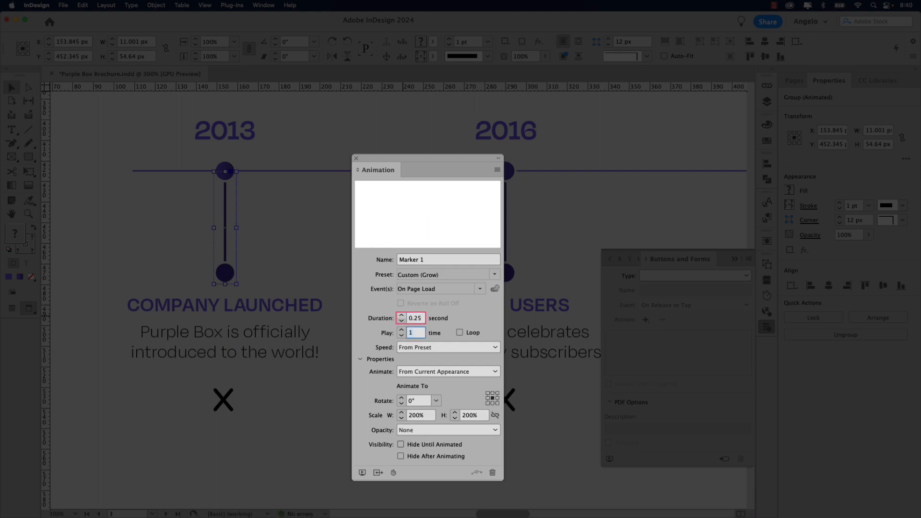
pyautogui.click(419, 348)
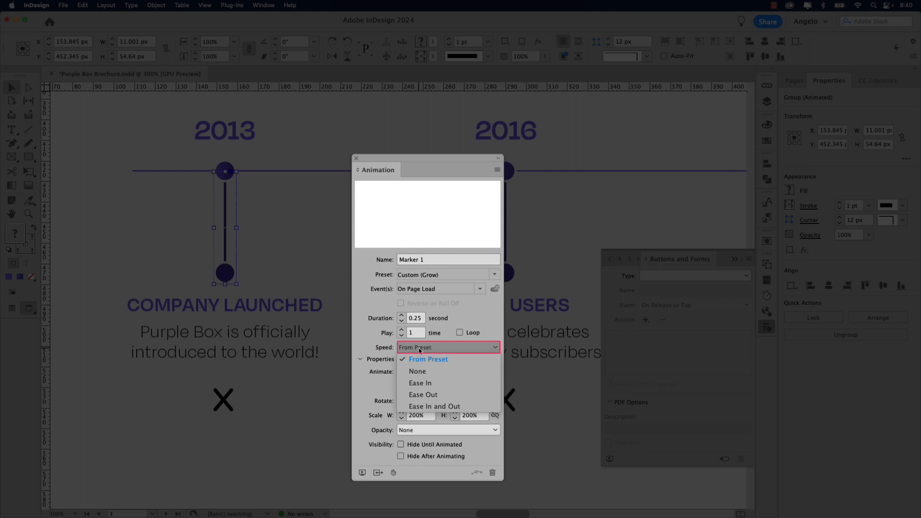
pyautogui.click(423, 407)
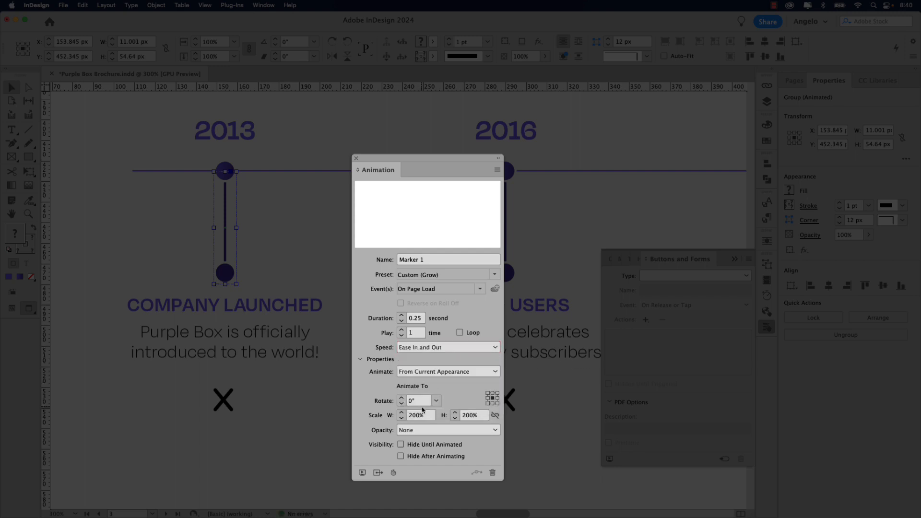
pyautogui.click(423, 373)
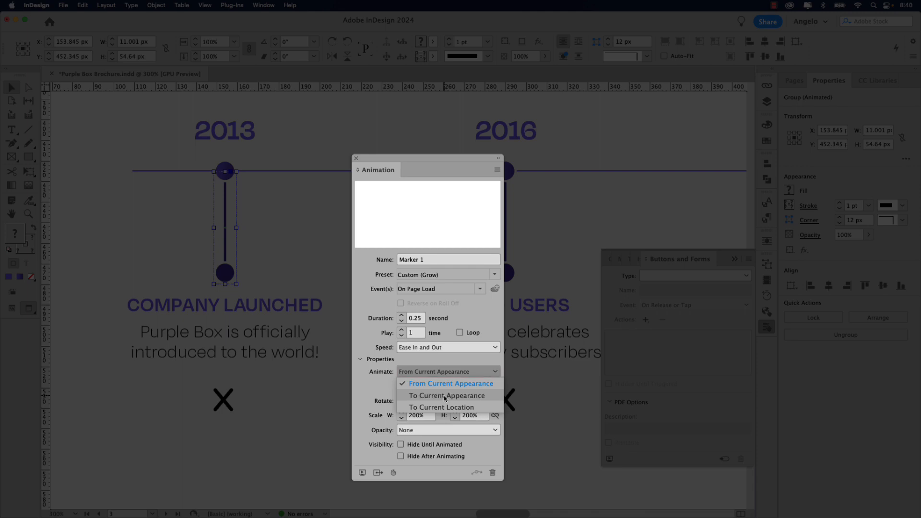
pyautogui.click(445, 396)
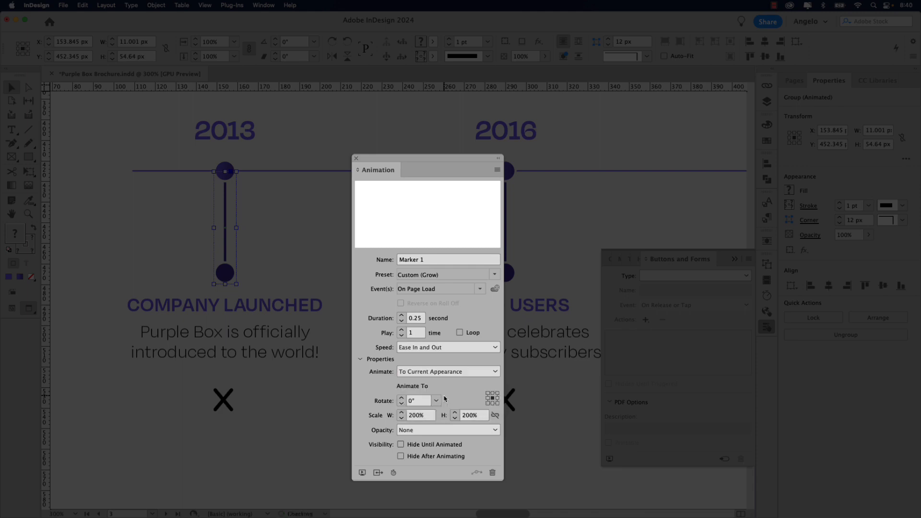
# - Set the scale origin to top centre, scale width 10% and height 0%, then preview
pyautogui.click(494, 403)
pyautogui.click(492, 395)
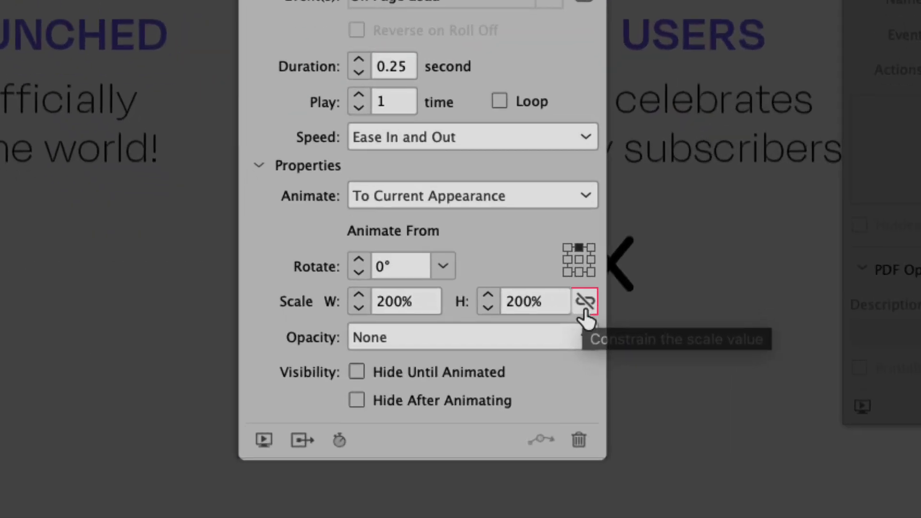
pyautogui.click(585, 302)
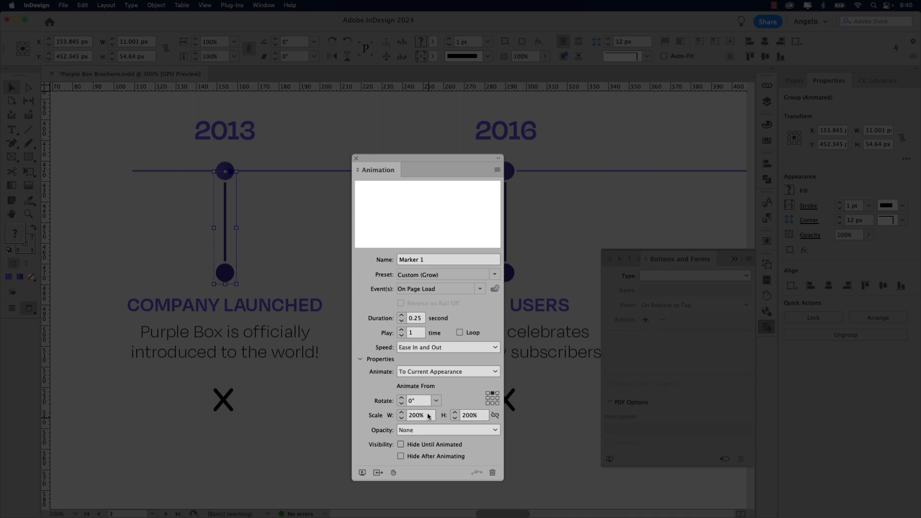
pyautogui.moveTo(430, 414); pyautogui.dragTo(405, 416)
pyautogui.write('10')
pyautogui.press('Tab')
pyautogui.write('0')
pyautogui.press('Tab')
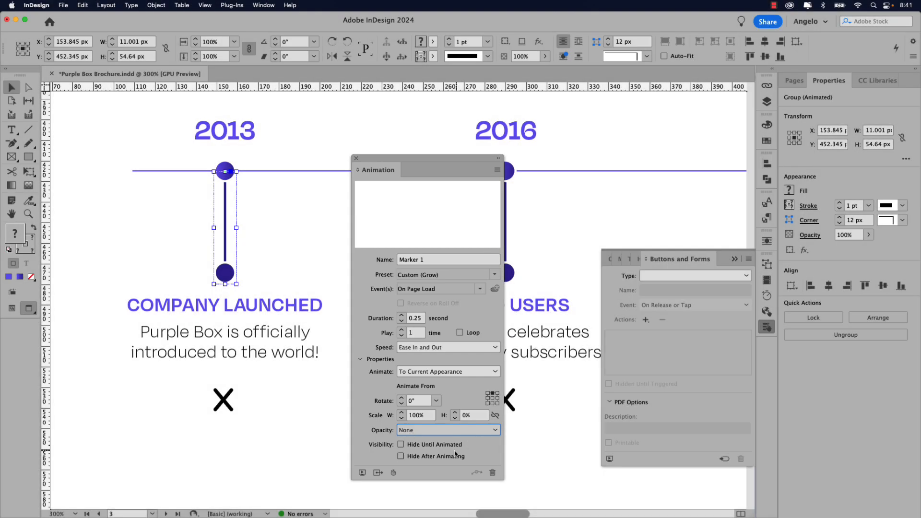
pyautogui.click(362, 474)
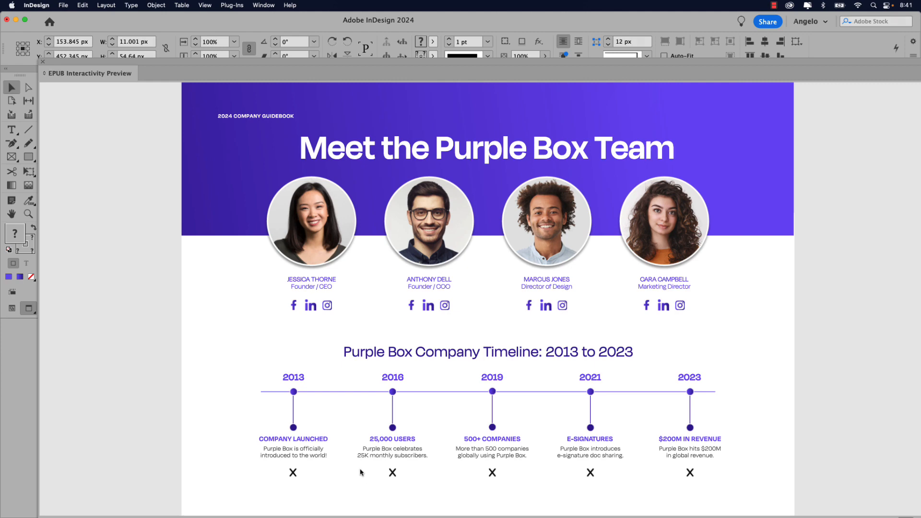
pyautogui.click(42, 62)
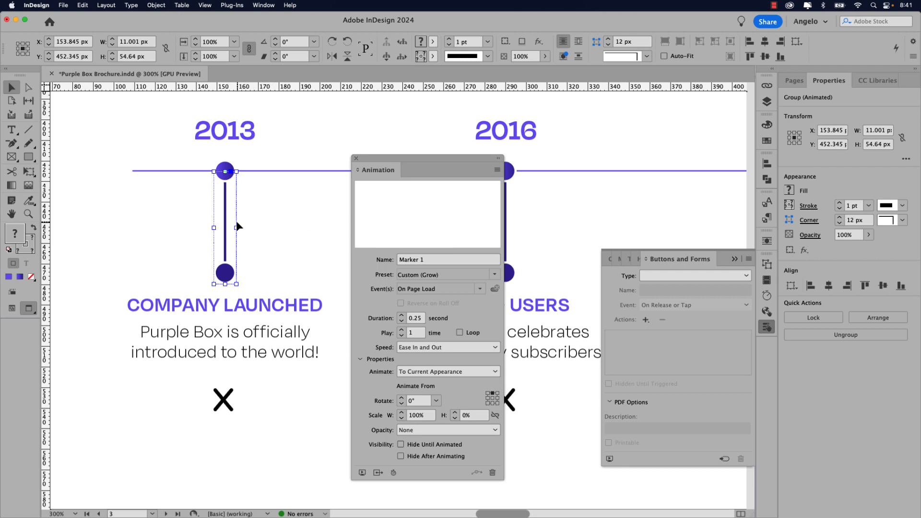
# - Save the marker line's animation as a preset named Line Expand 2
pyautogui.click(498, 170)
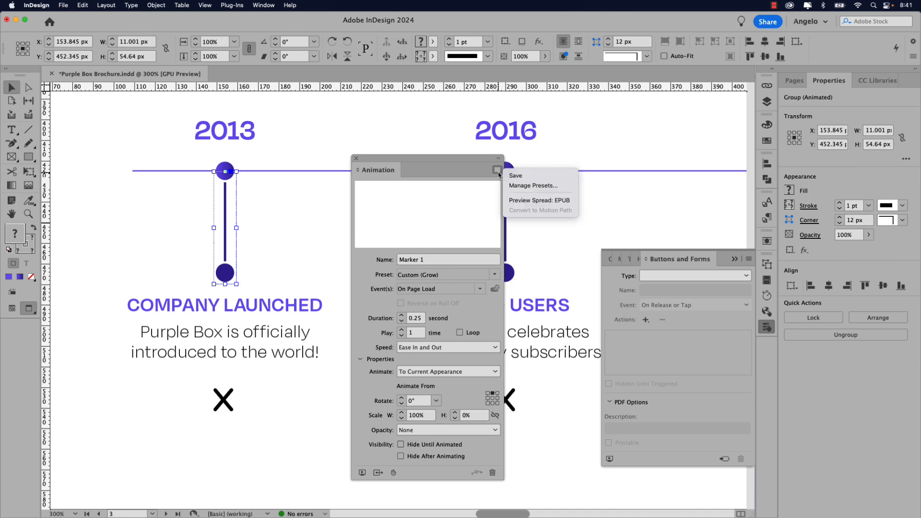
pyautogui.click(524, 177)
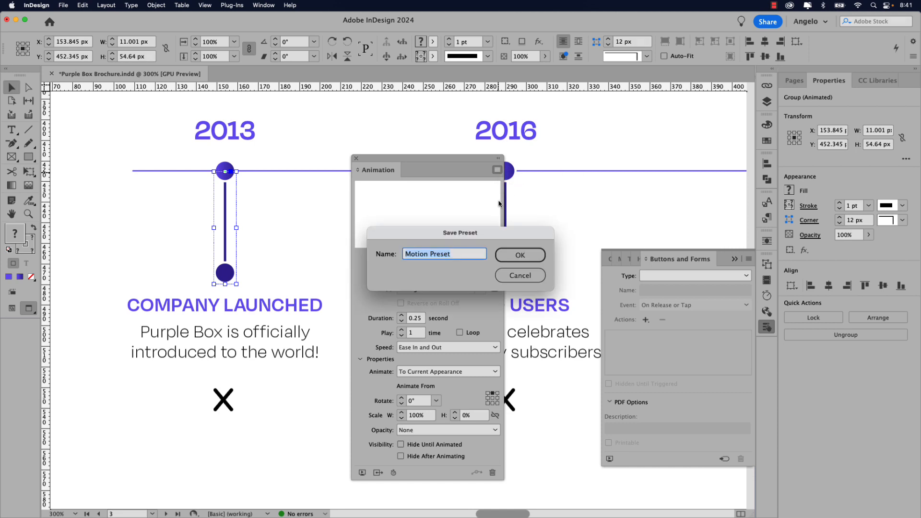
pyautogui.write('Line Expand 2')
pyautogui.click(541, 257)
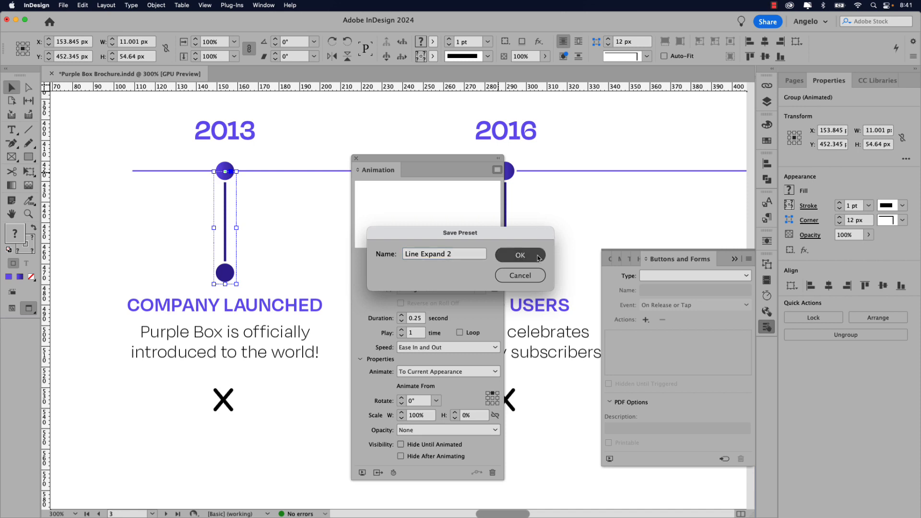
pyautogui.click(538, 258)
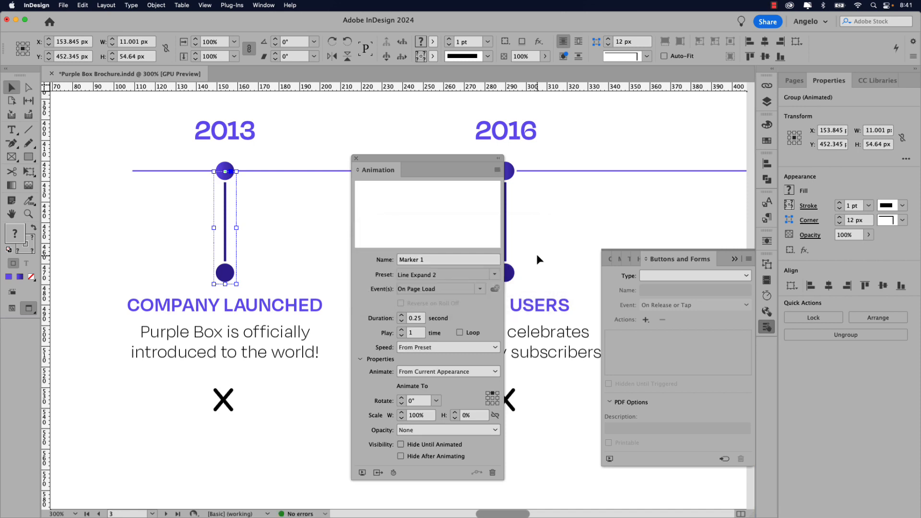
# - Set Animate to To Current Appearance and fit the page in the window
pyautogui.click(446, 374)
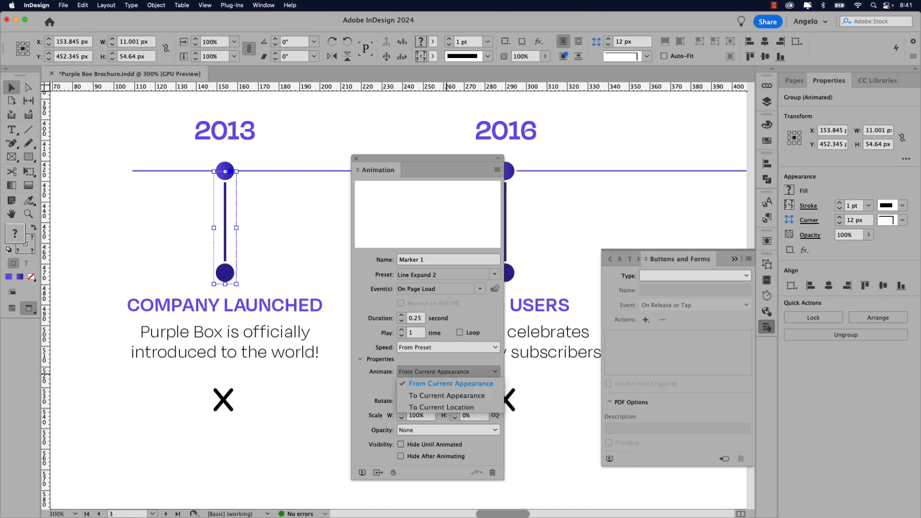
pyautogui.click(449, 396)
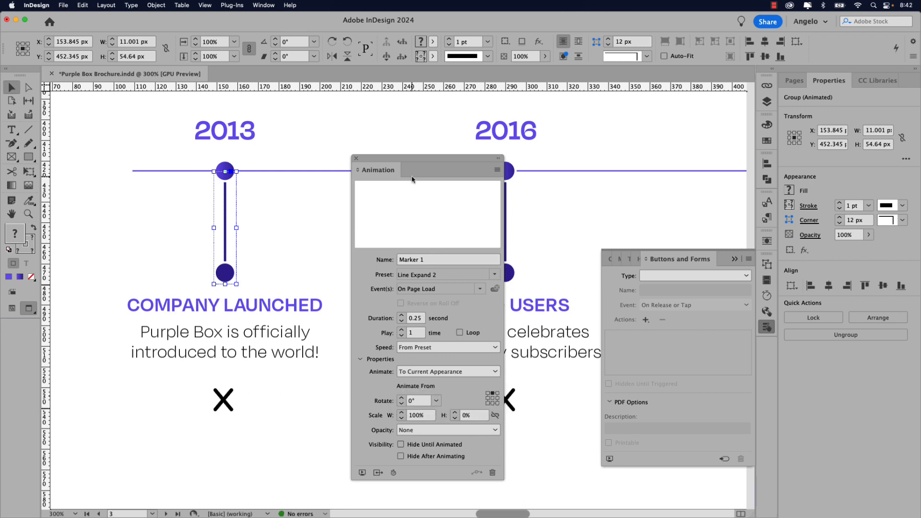
pyautogui.press('super+0')
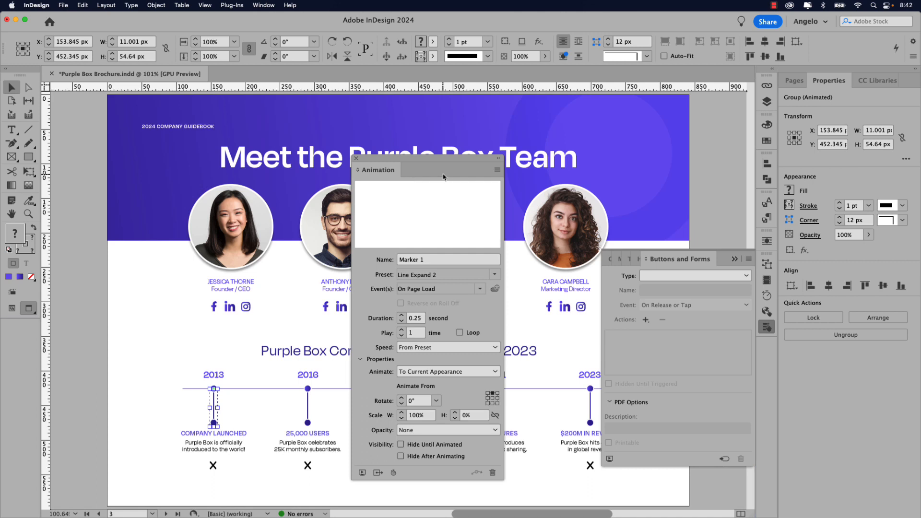
# - Reset the workspace and select the 2016, 2019, 2021 and 2023 marker lines
pyautogui.click(810, 22)
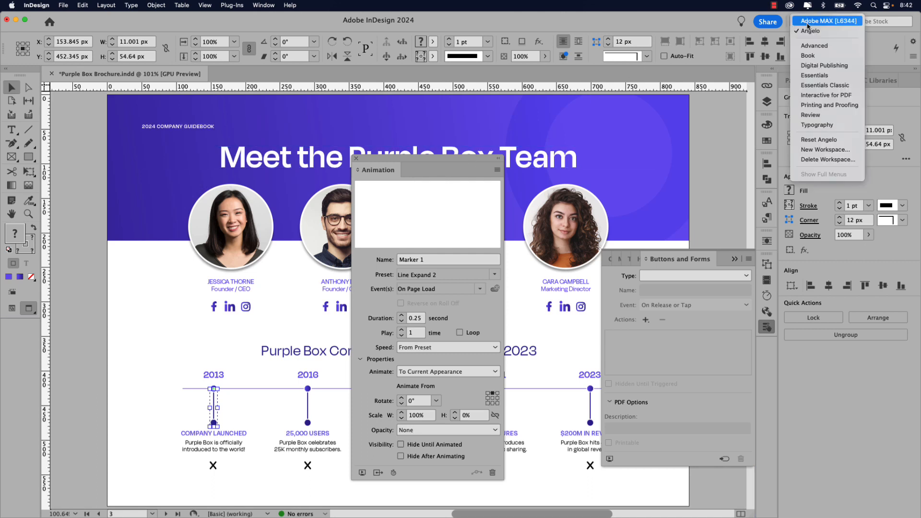
pyautogui.click(808, 140)
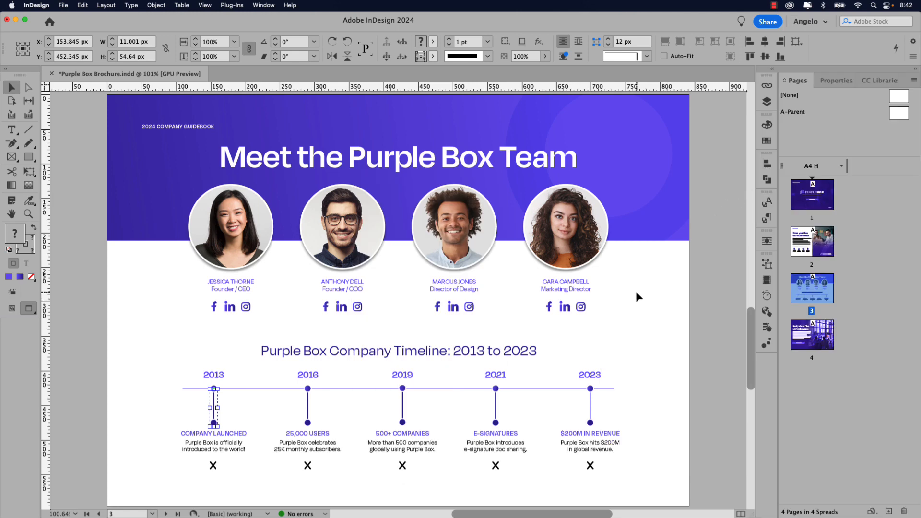
pyautogui.click(285, 401)
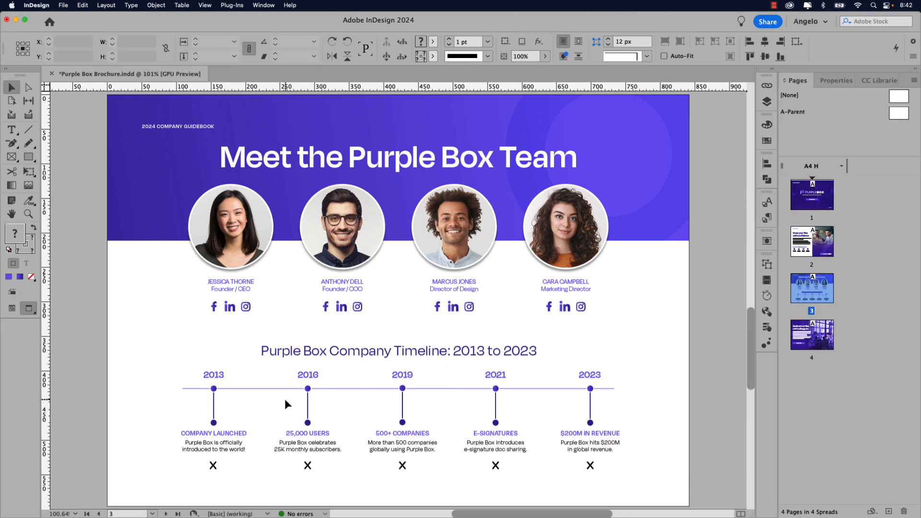
pyautogui.moveTo(285, 399); pyautogui.dragTo(615, 423)
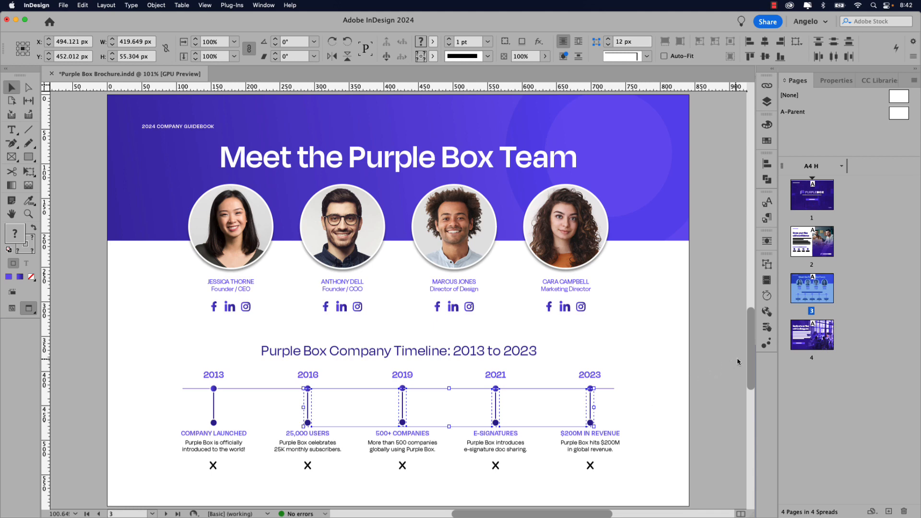
# - Apply Line Expand 2 animating To Current Appearance, then preview the spread
pyautogui.click(767, 342)
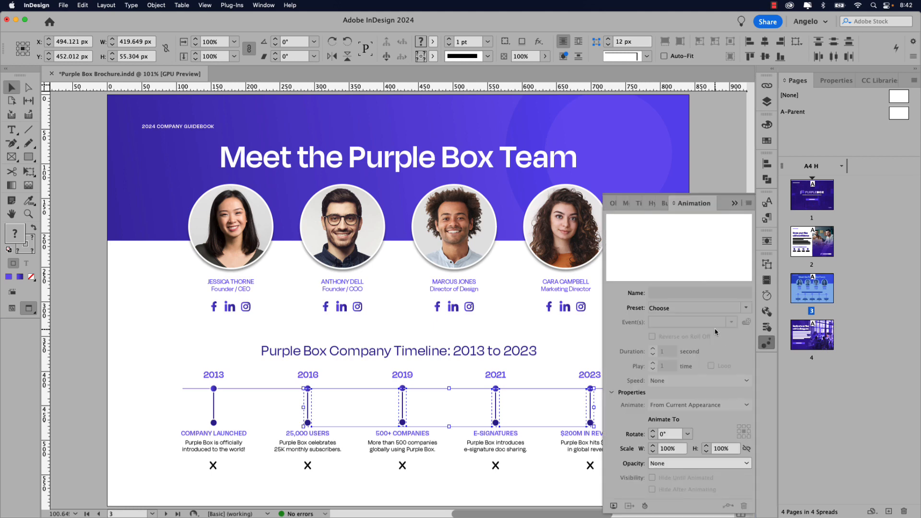
pyautogui.click(746, 310)
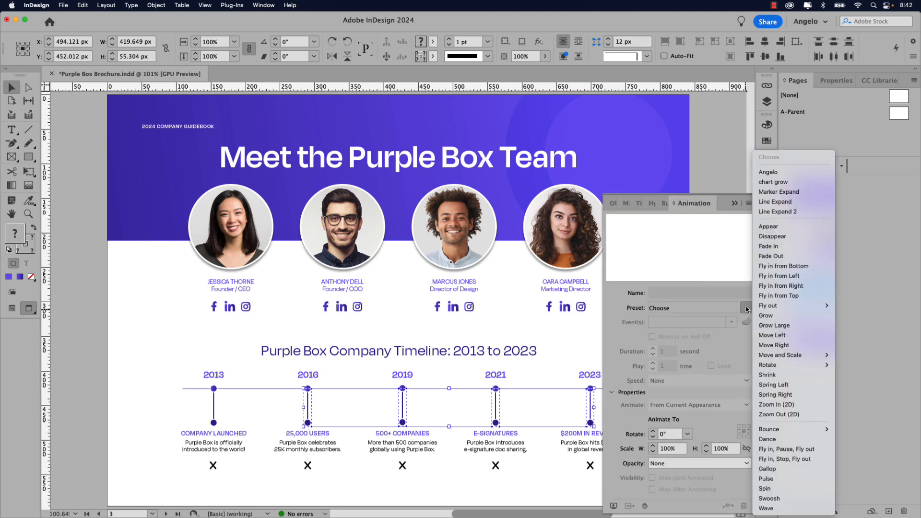
pyautogui.click(785, 215)
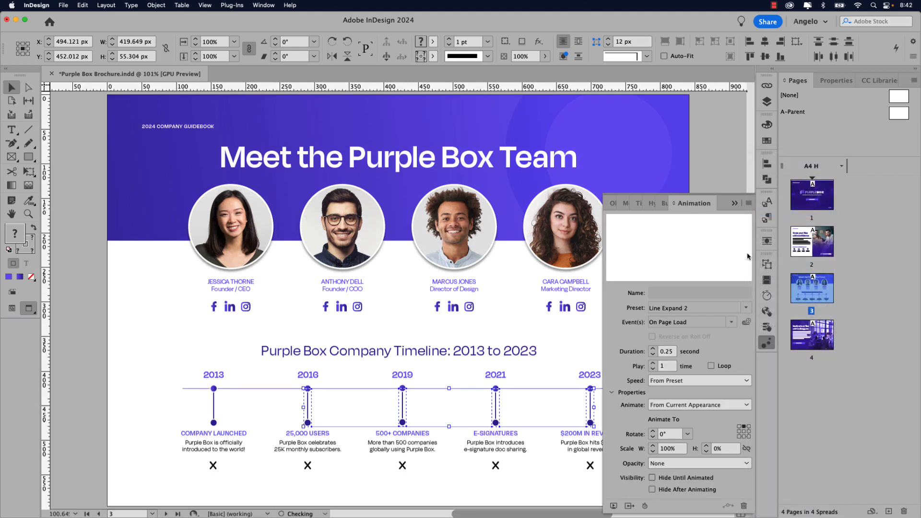
pyautogui.click(671, 405)
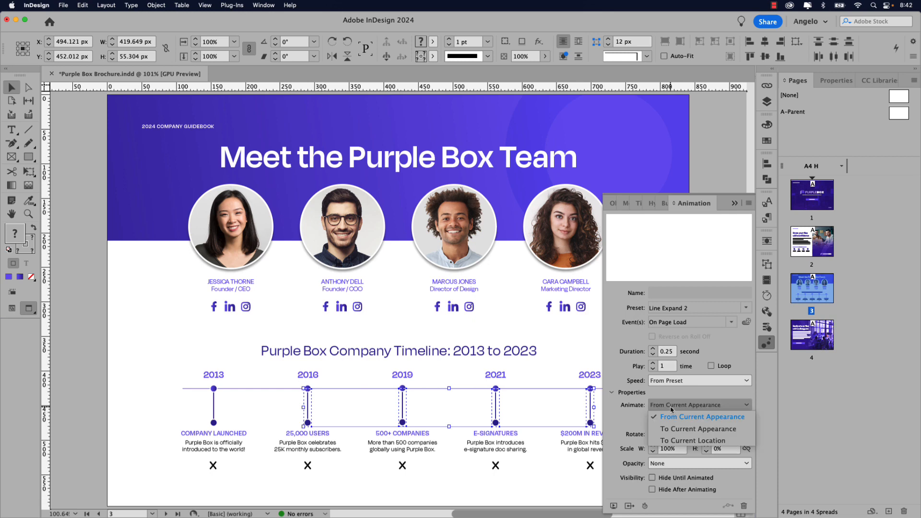
pyautogui.click(689, 430)
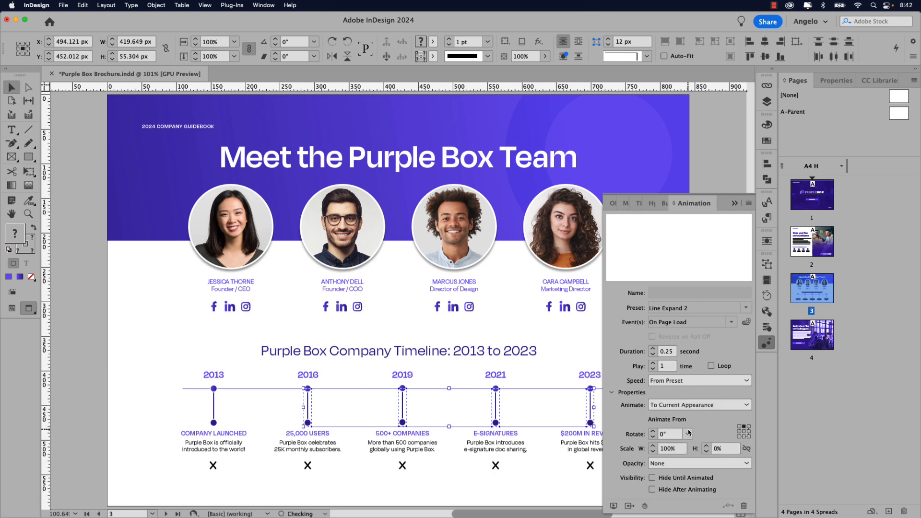
pyautogui.click(613, 506)
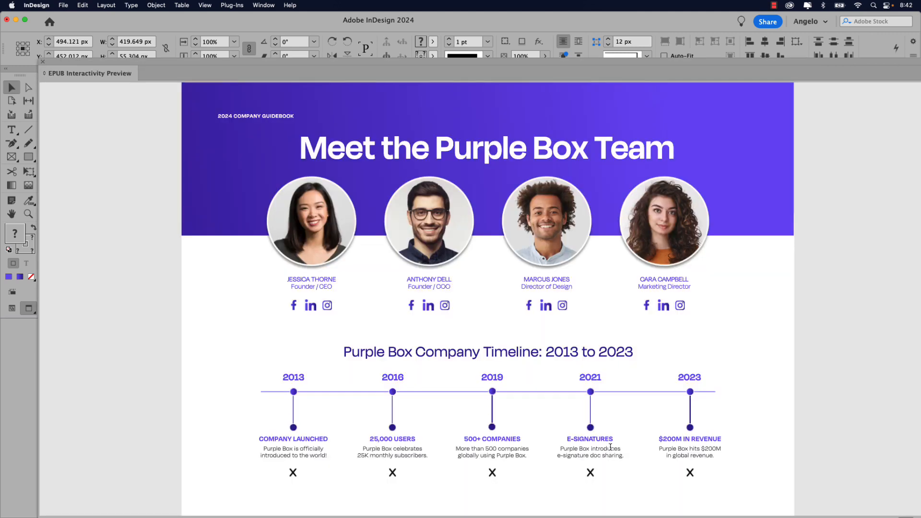
# - Close the EPUB Interactivity Preview and select the 2013 info text group
pyautogui.click(43, 61)
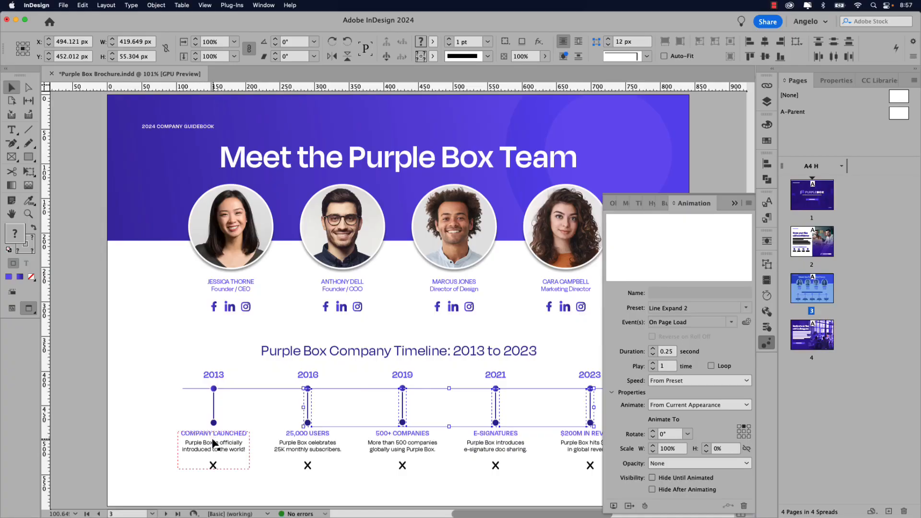
pyautogui.click(214, 439)
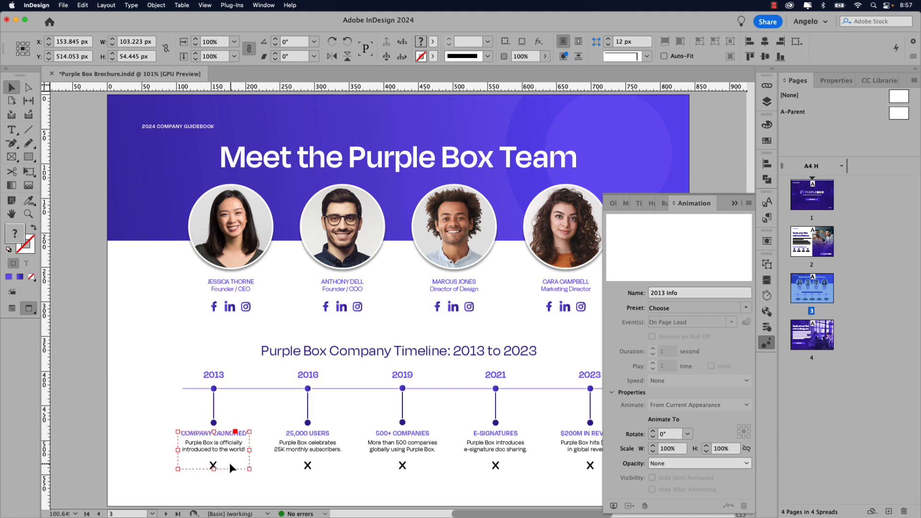
# - Zoom in and give the 2013 info block a Fade In animation lasting 0.25 seconds
pyautogui.press('super+equal')
pyautogui.moveTo(257, 461); pyautogui.dragTo(263, 356)
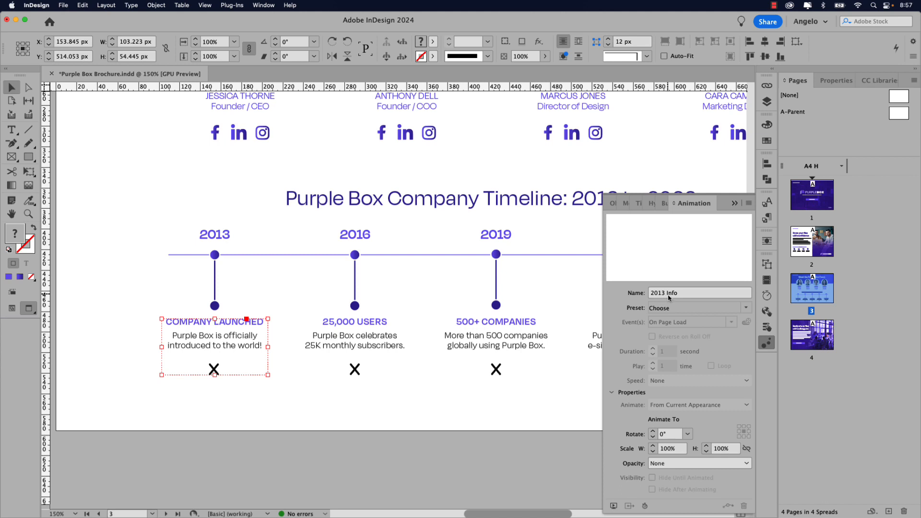
pyautogui.click(746, 307)
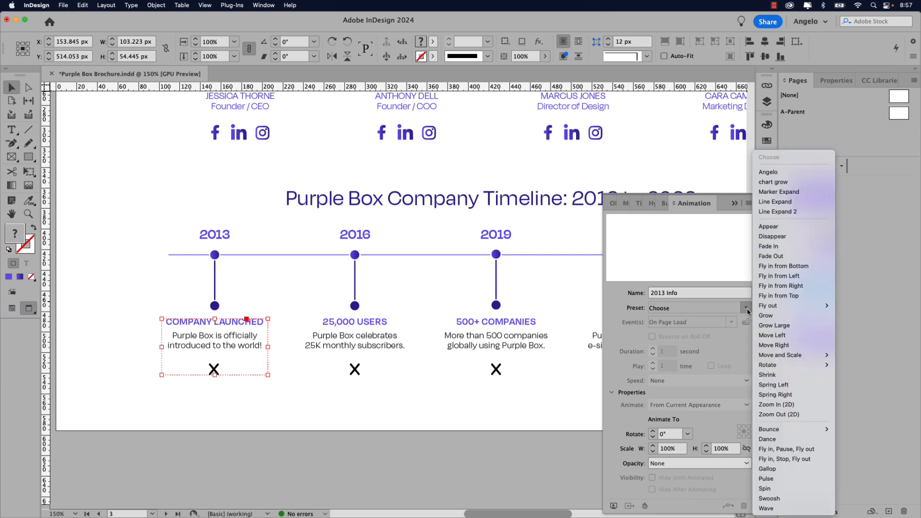
pyautogui.click(783, 247)
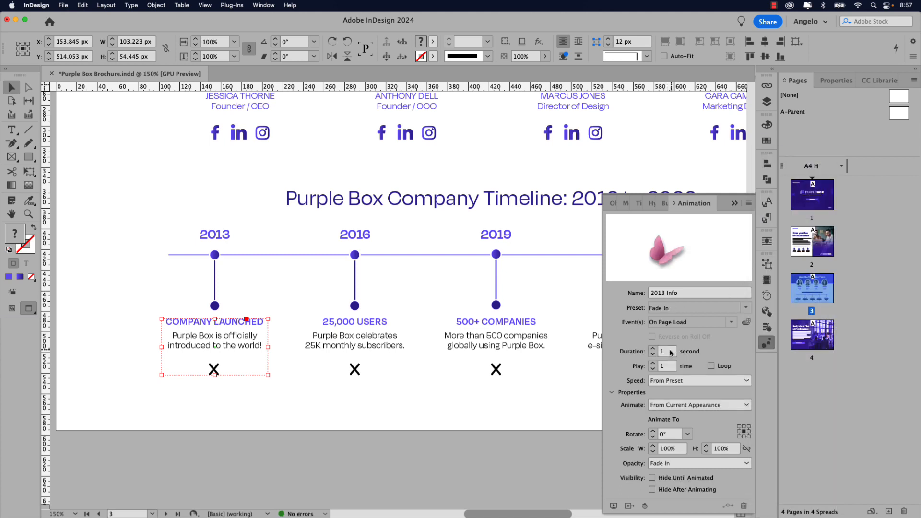
pyautogui.click(671, 353)
pyautogui.press('BackSpace')
pyautogui.press('Tab')
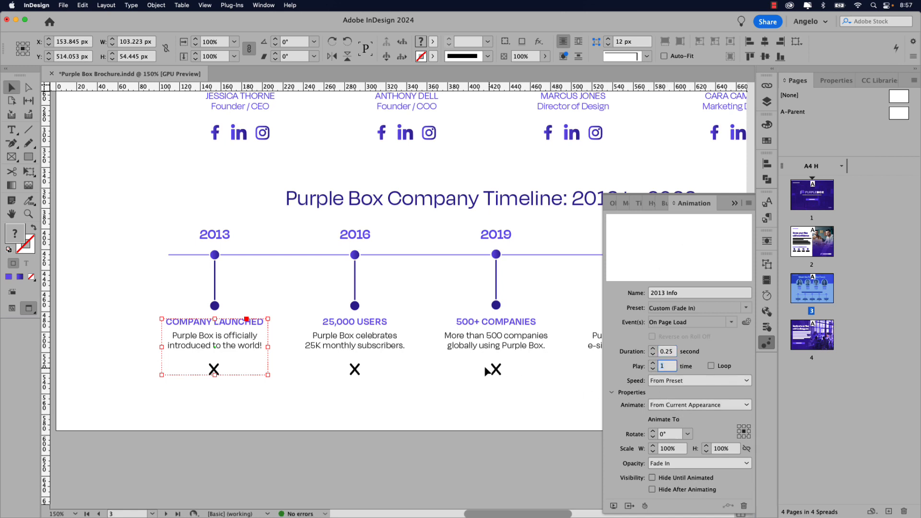
pyautogui.click(380, 342)
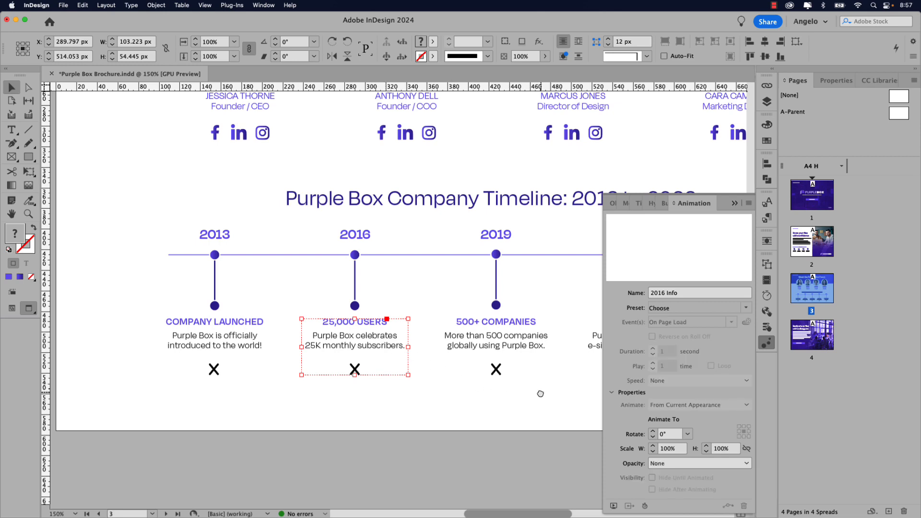
# - Add the 2019, 2021 and 2023 info blocks to the 2016 selection
pyautogui.hscroll(10, 541, 393)
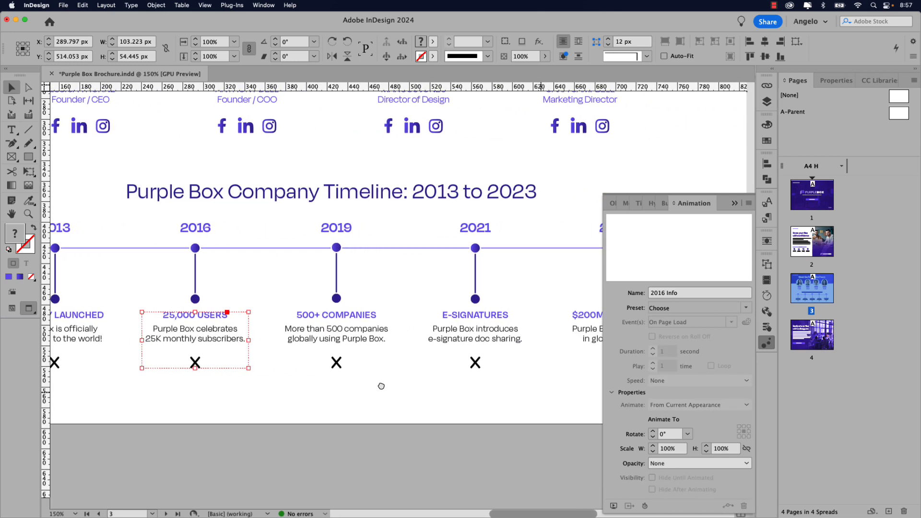
pyautogui.keyDown('shift'); pyautogui.click(259, 343); pyautogui.keyUp('shift')
pyautogui.keyDown('shift'); pyautogui.click(348, 336); pyautogui.keyUp('shift')
pyautogui.keyDown('shift'); pyautogui.click(500, 337); pyautogui.keyUp('shift')
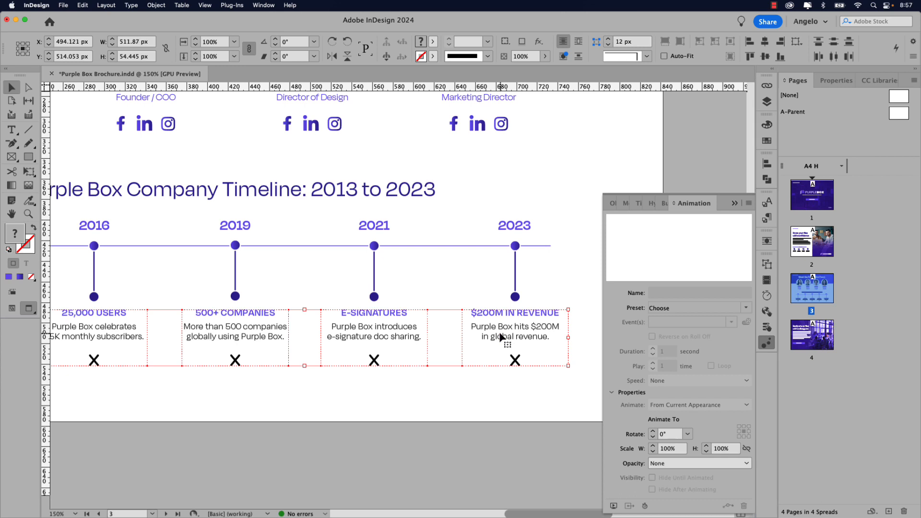
# - Apply Fade In with a 0.25-second duration to them and preview the page
pyautogui.click(749, 309)
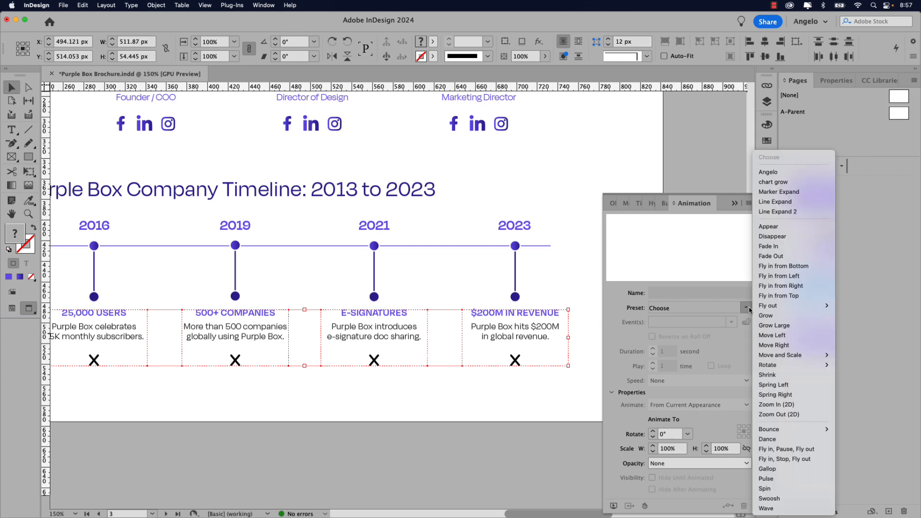
pyautogui.click(778, 246)
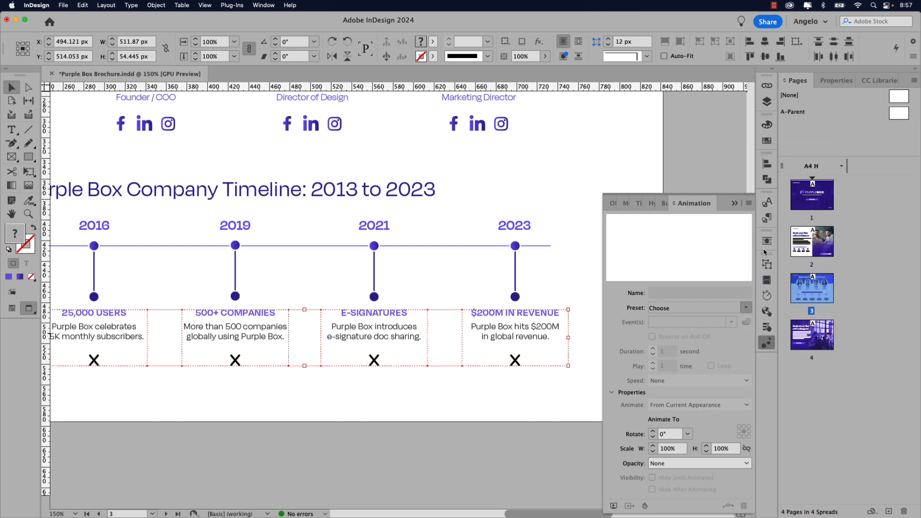
pyautogui.click(654, 355)
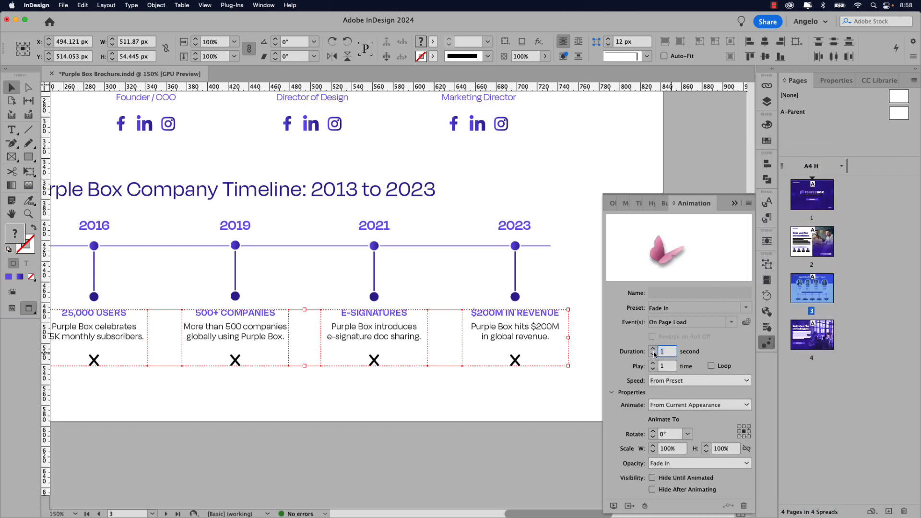
pyautogui.write('0.25')
pyautogui.press('Tab')
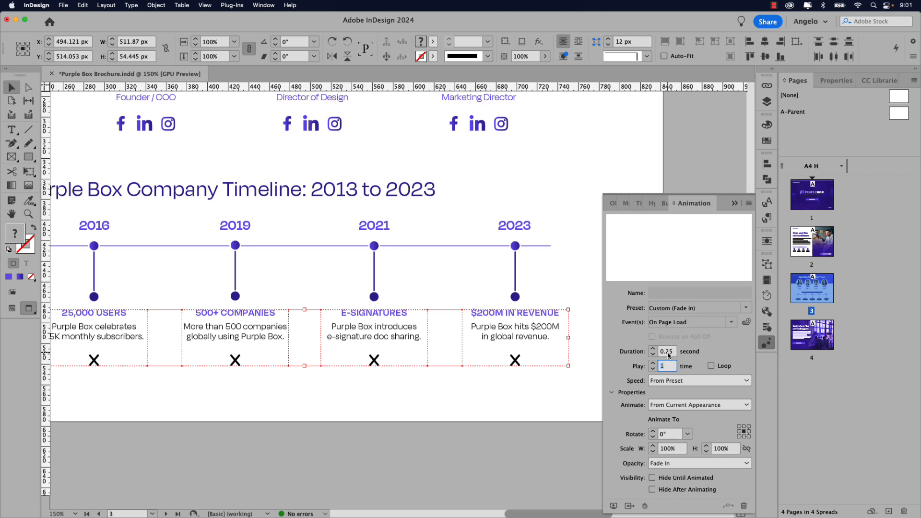
pyautogui.click(613, 507)
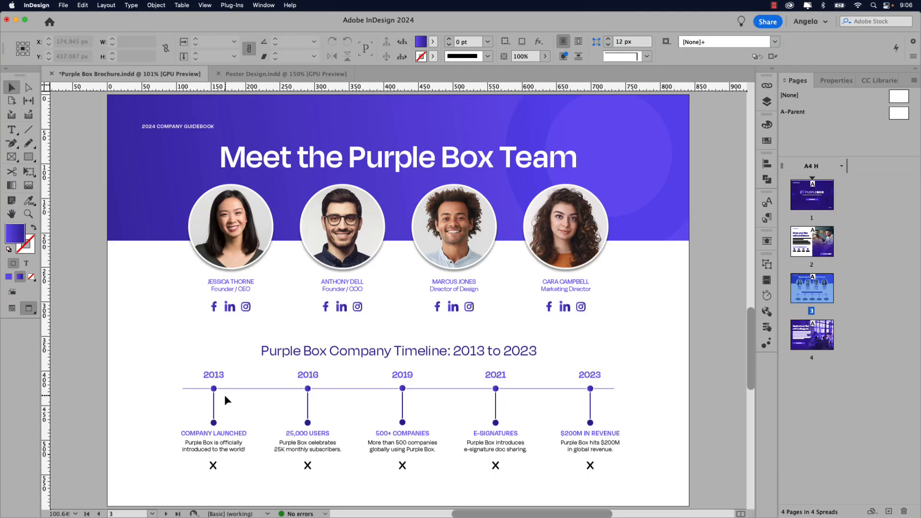
# - Select the 2013 marker dot and float the Buttons and Forms panel beside the page
pyautogui.click(214, 390)
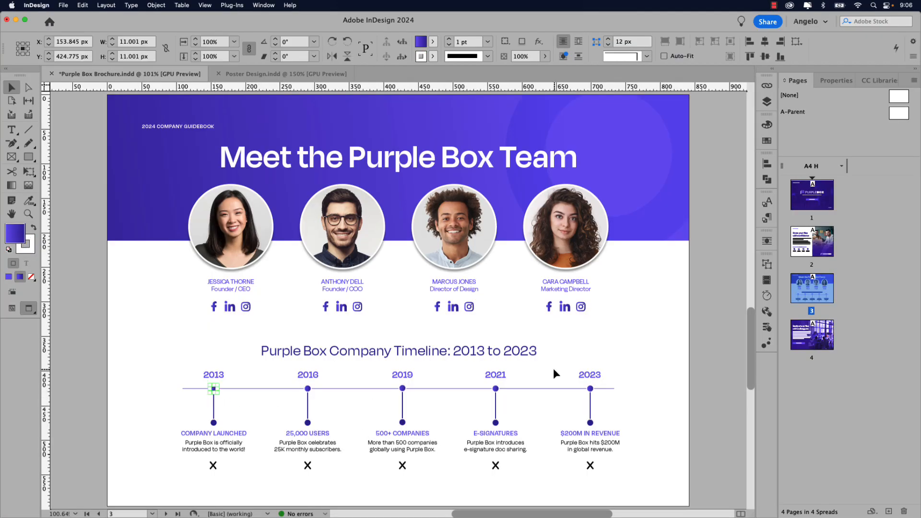
pyautogui.click(767, 327)
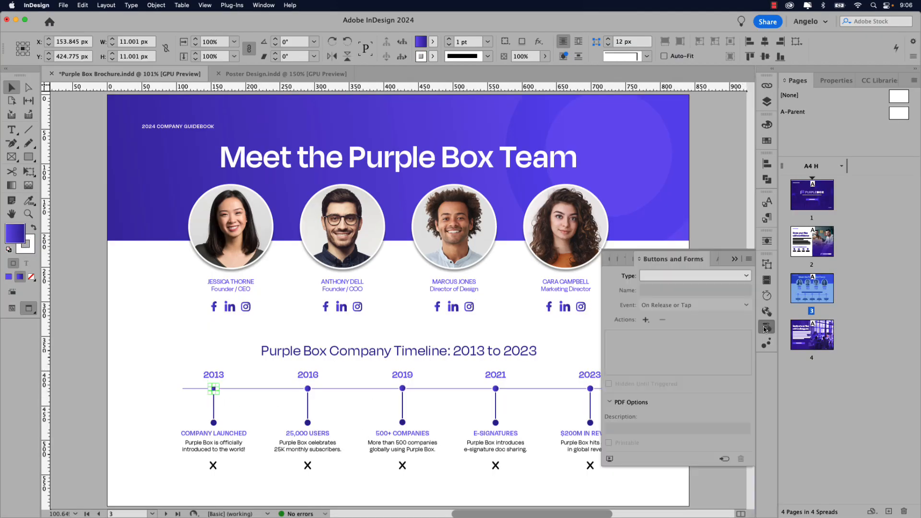
pyautogui.moveTo(673, 261); pyautogui.dragTo(334, 252)
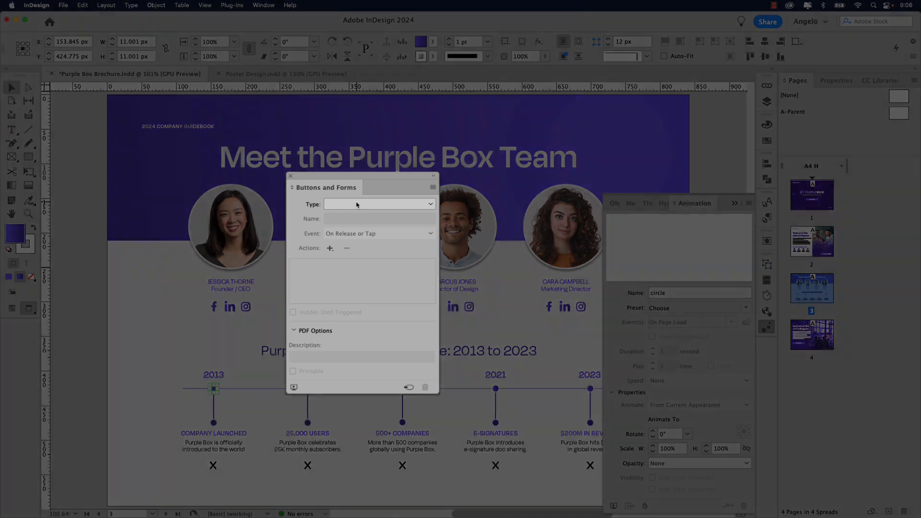
# - Set the dot's type to Button and name it Trigger 1
pyautogui.click(357, 205)
pyautogui.click(357, 220)
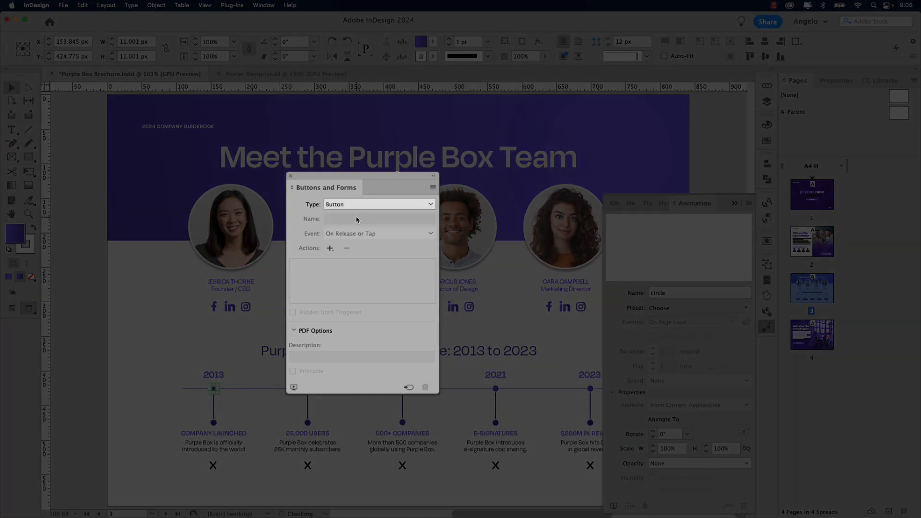
pyautogui.moveTo(357, 220); pyautogui.dragTo(307, 219)
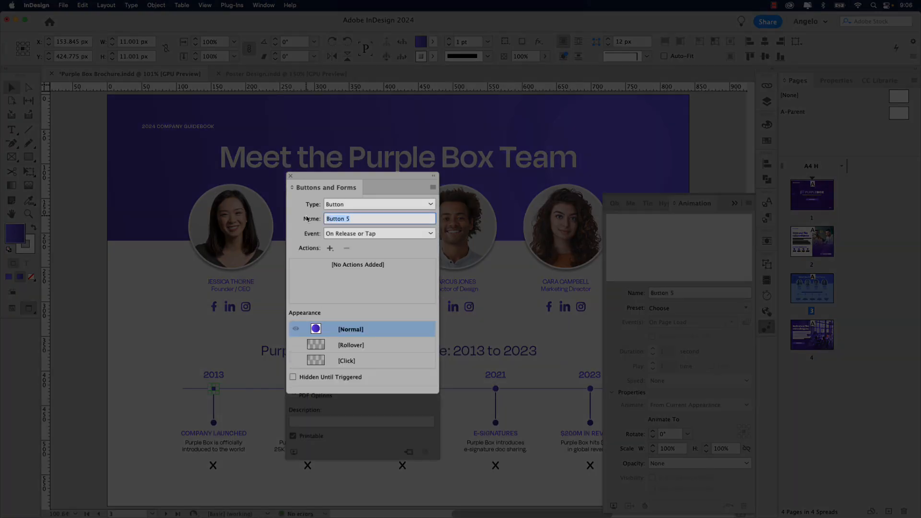
pyautogui.write('Trigger 1')
pyautogui.press('Return')
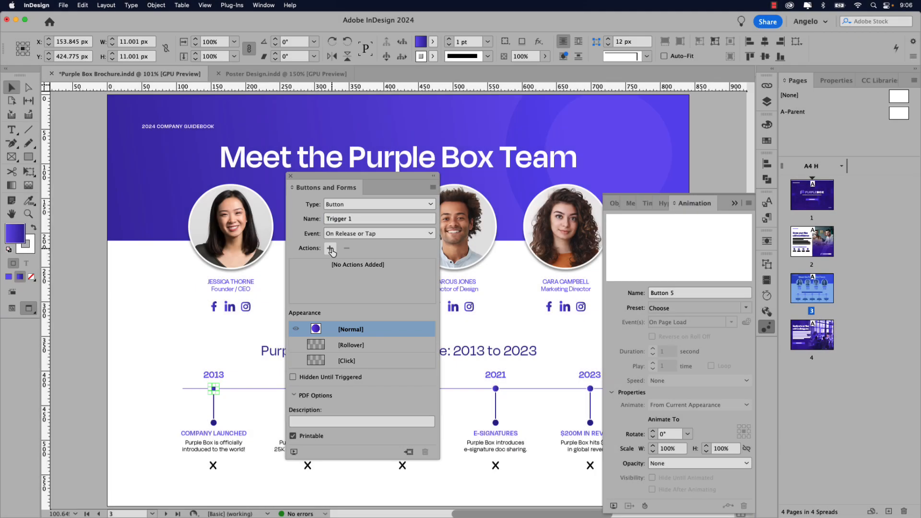
pyautogui.click(330, 249)
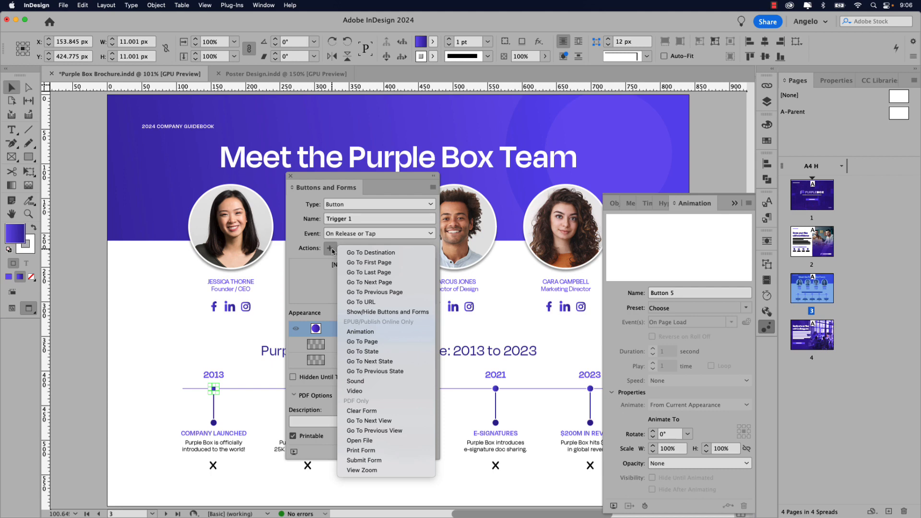
# - Add an Animation action to Trigger 1 that plays Marker 1
pyautogui.click(372, 332)
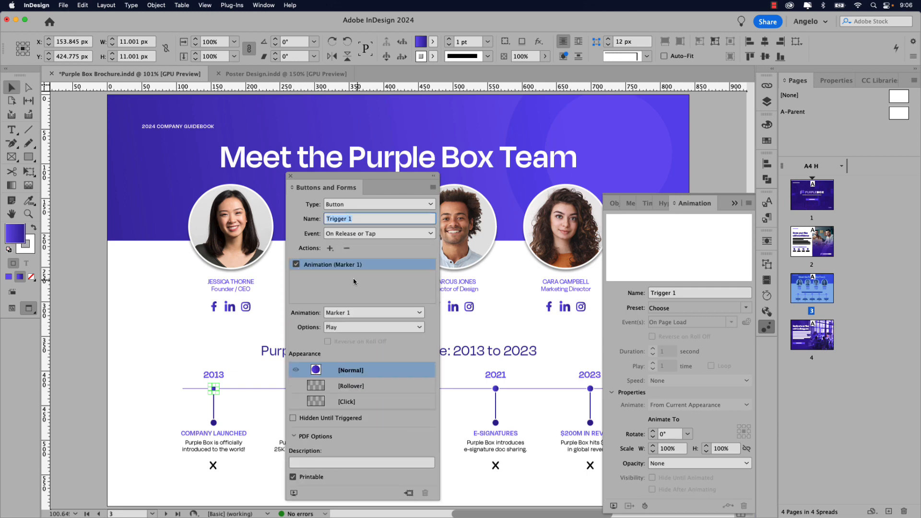
pyautogui.click(359, 314)
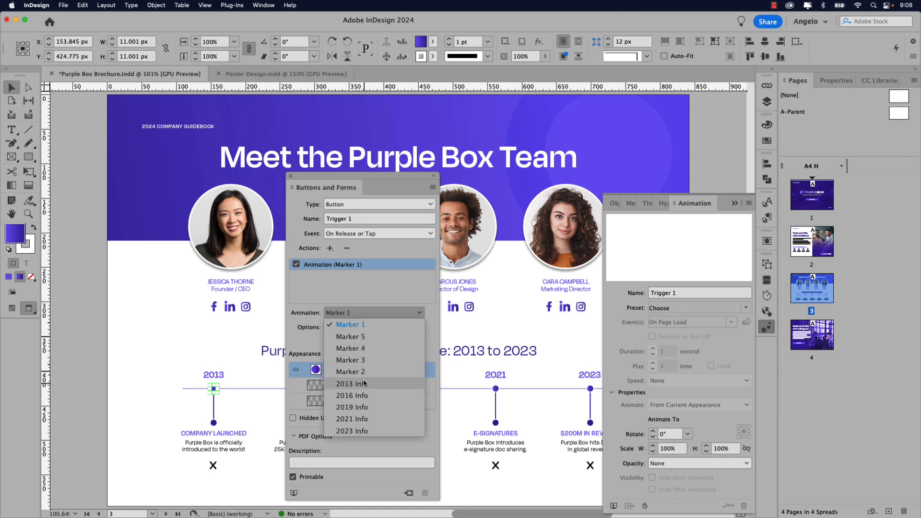
pyautogui.click(358, 326)
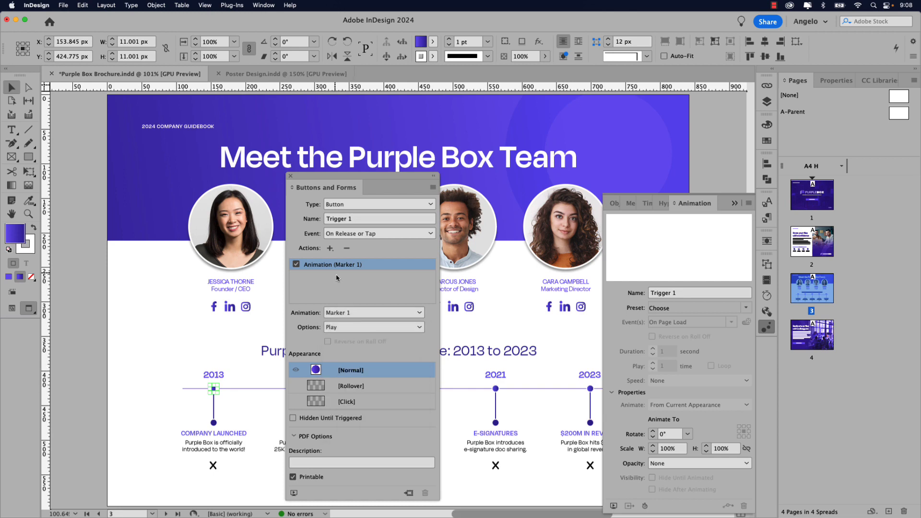
# - Add a second Animation action playing 2013 Info and enable the Rollover appearance
pyautogui.click(330, 249)
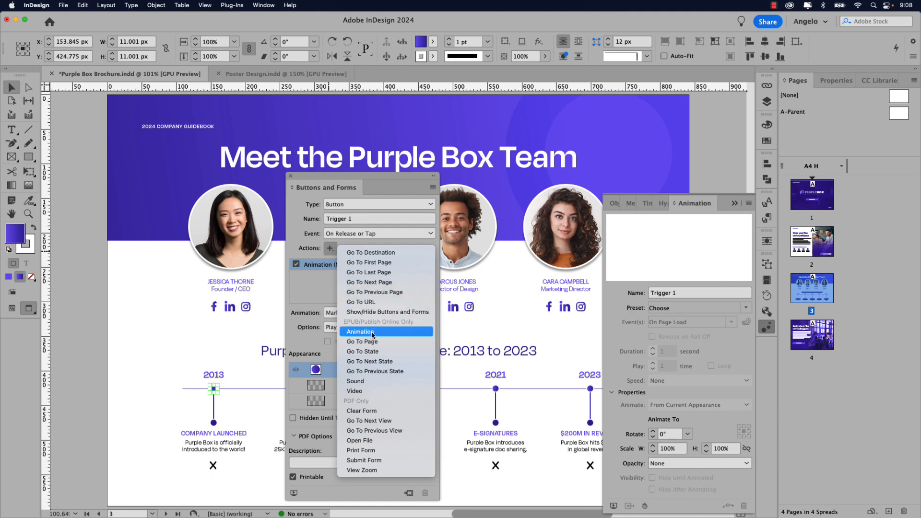
pyautogui.click(372, 331)
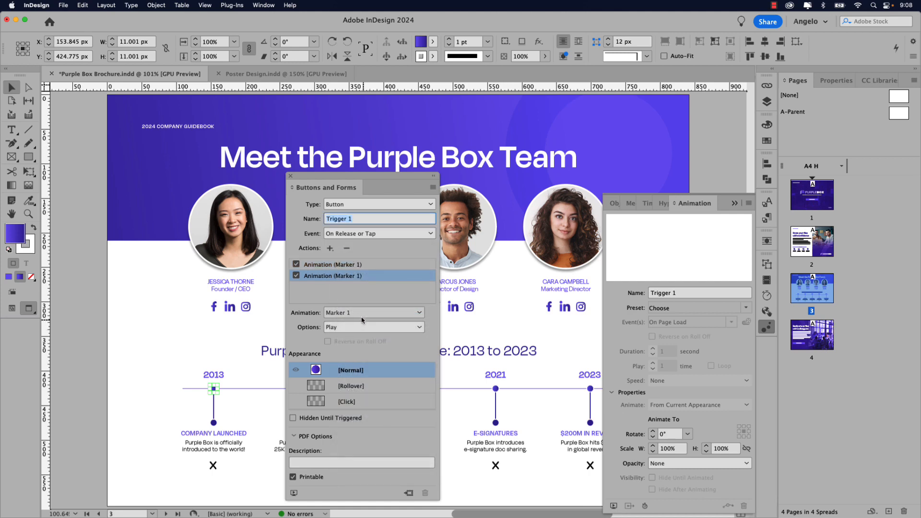
pyautogui.click(361, 315)
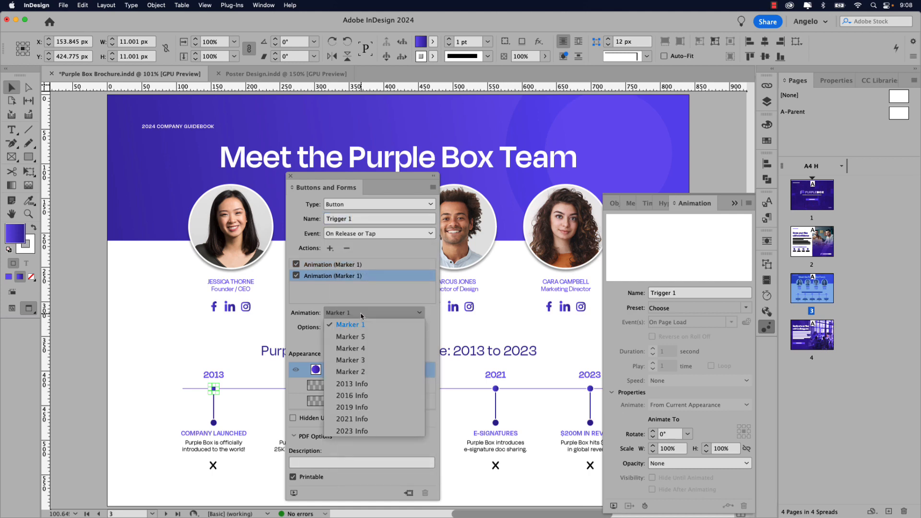
pyautogui.click(367, 384)
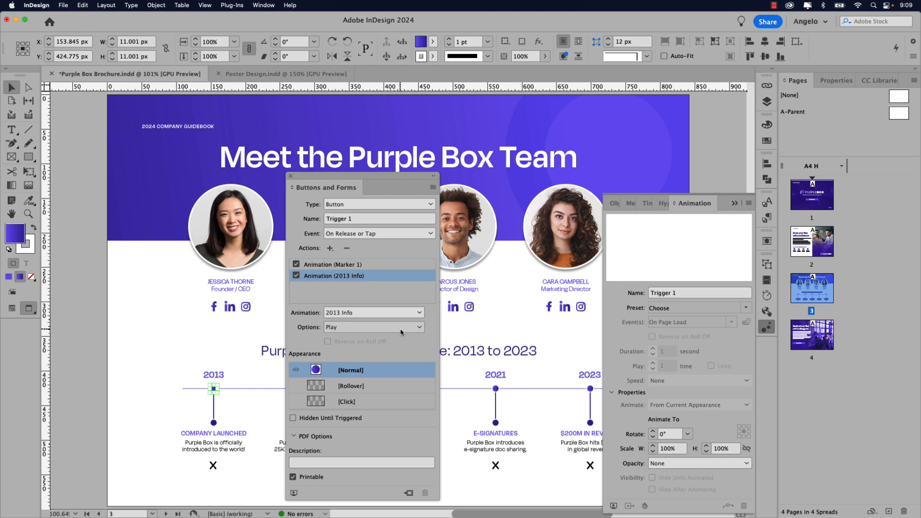
pyautogui.click(361, 388)
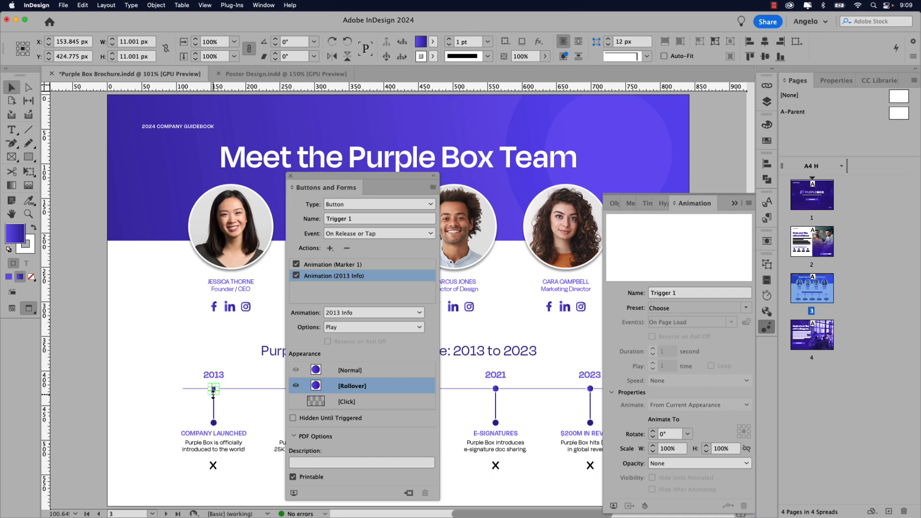
# - Resize the Rollover circle to 15 px with width and height proportions linked
pyautogui.scroll(3, 214, 393)
pyautogui.doubleClick(219, 381)
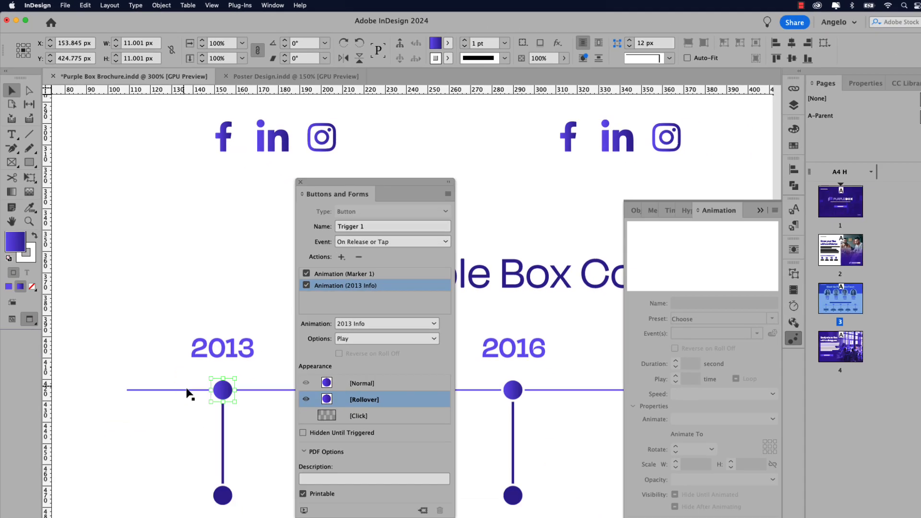
pyautogui.doubleClick(146, 43)
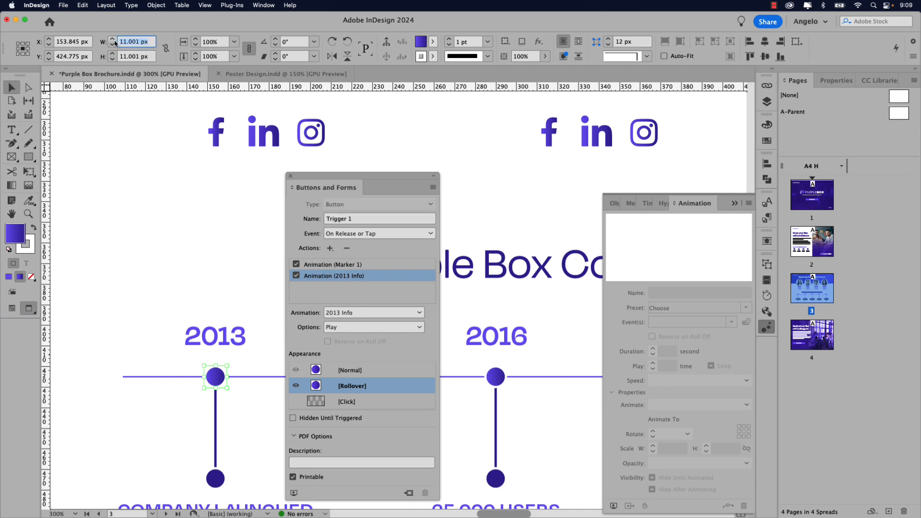
pyautogui.click(165, 48)
pyautogui.tripleClick(143, 43)
pyautogui.write('15')
pyautogui.press('Tab')
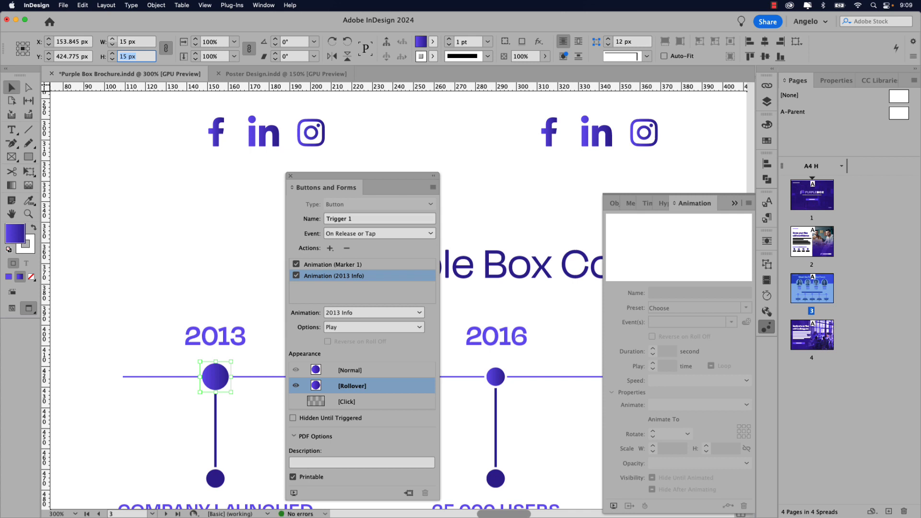
# - Compare the Normal and Rollover appearances to check the enlarged dot
pyautogui.click(355, 372)
pyautogui.click(355, 390)
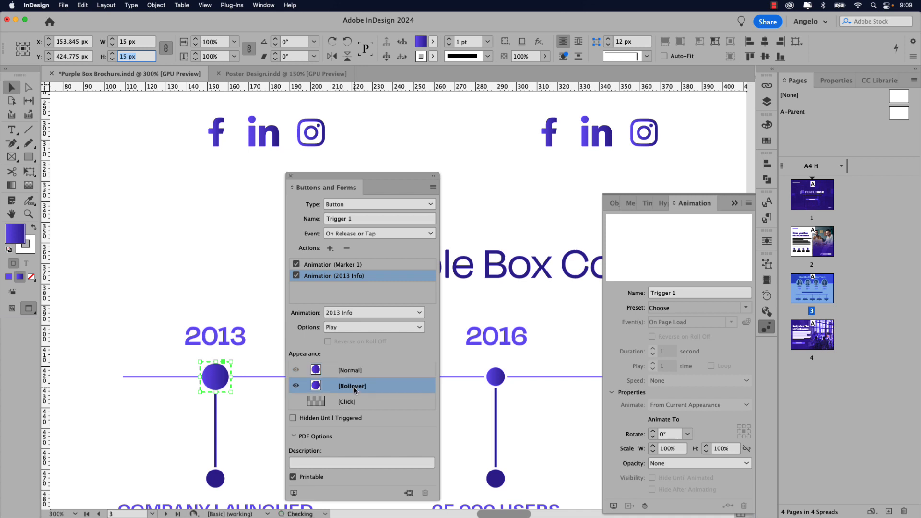
pyautogui.click(356, 374)
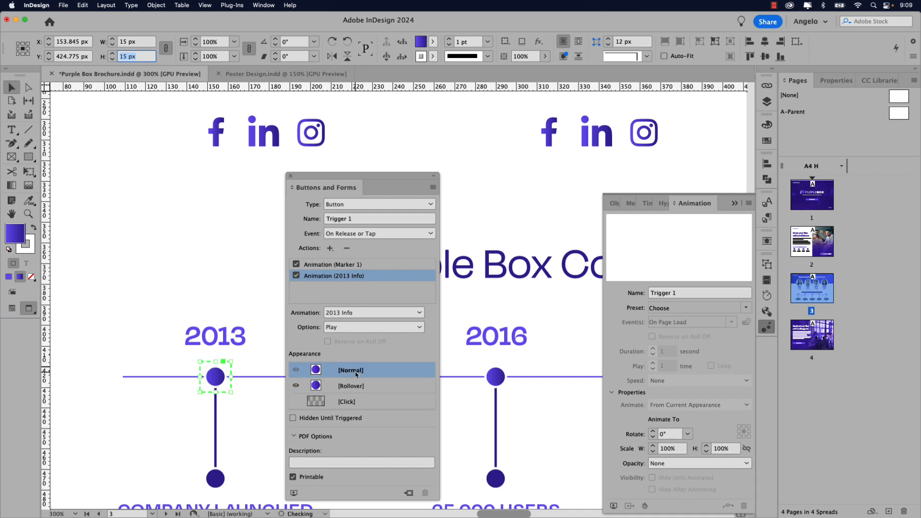
pyautogui.click(498, 380)
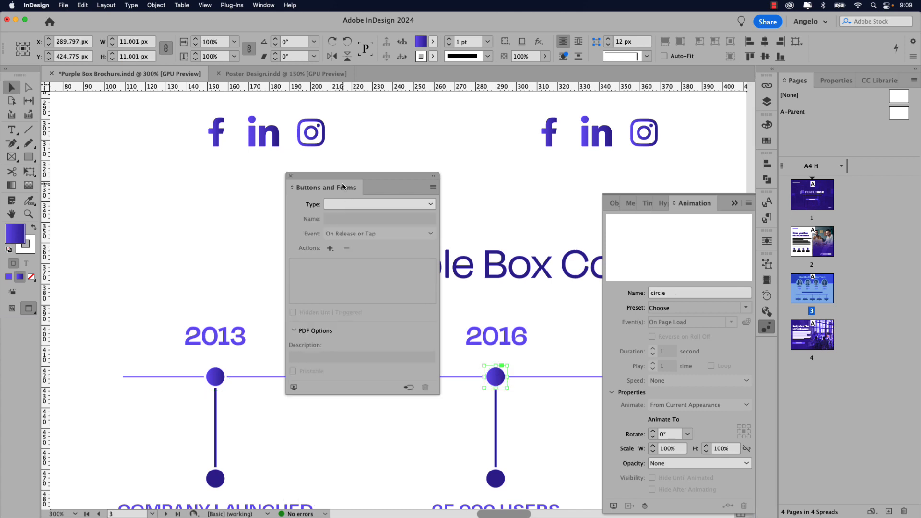
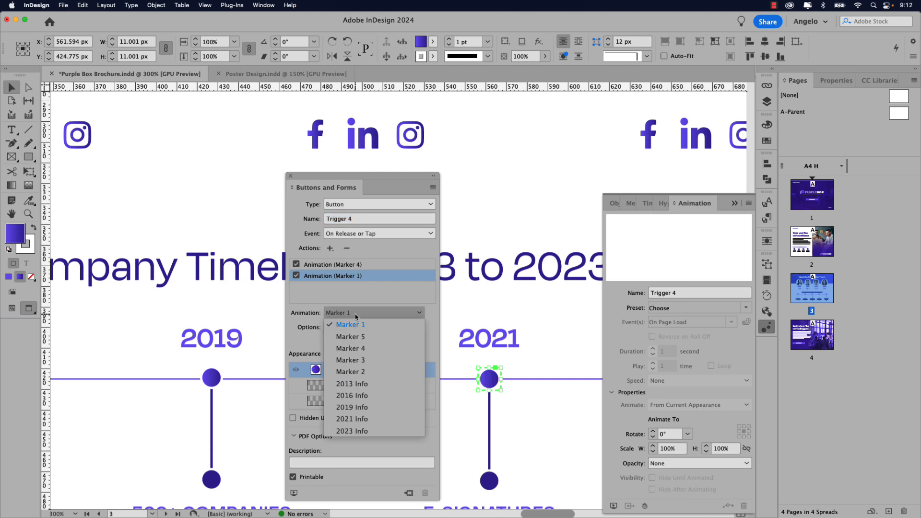
# - Make the second action play 2021 Info and add a Rollover state with a 15 px circle
pyautogui.click(366, 419)
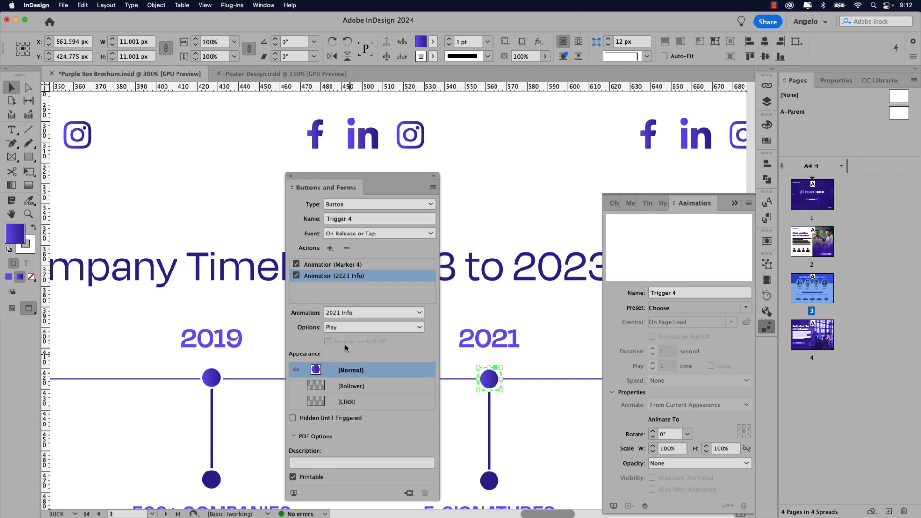
pyautogui.click(360, 389)
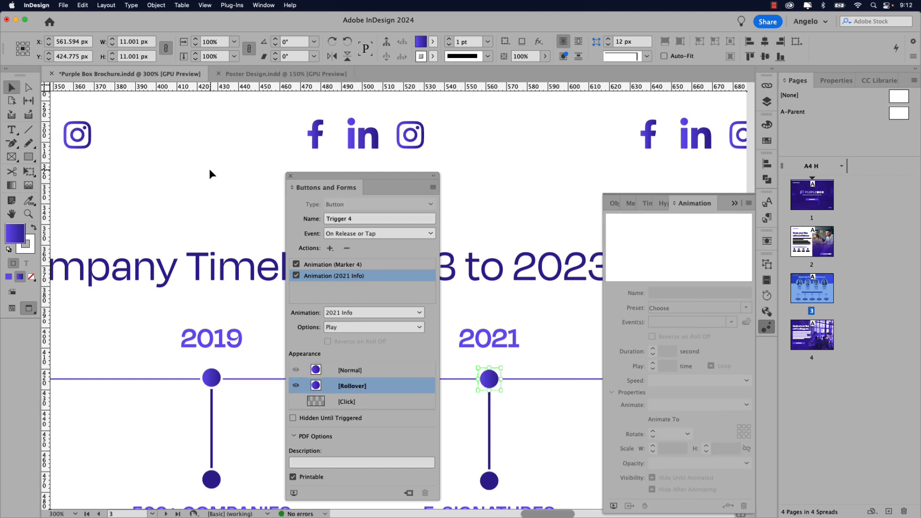
pyautogui.click(135, 42)
pyautogui.write('15')
pyautogui.press('Tab')
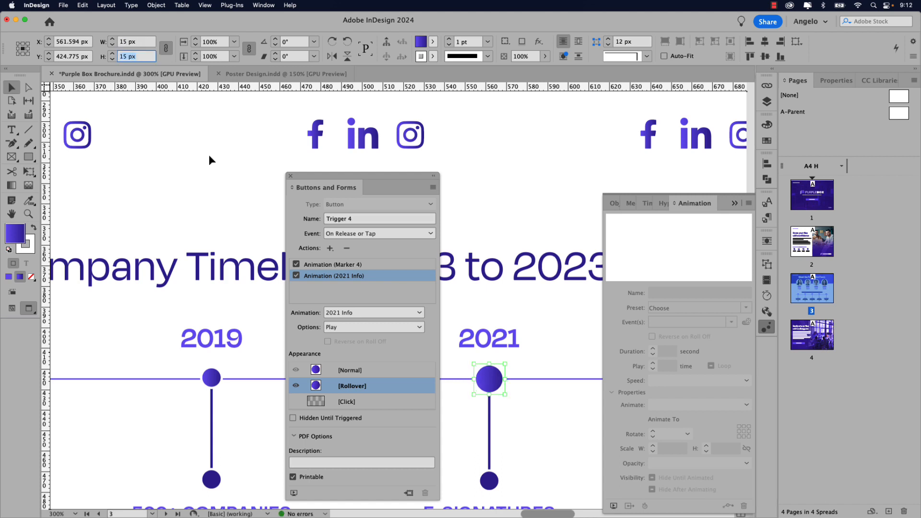
# - Compare the 2021 button's Normal and Rollover appearances, then deselect it
pyautogui.click(357, 373)
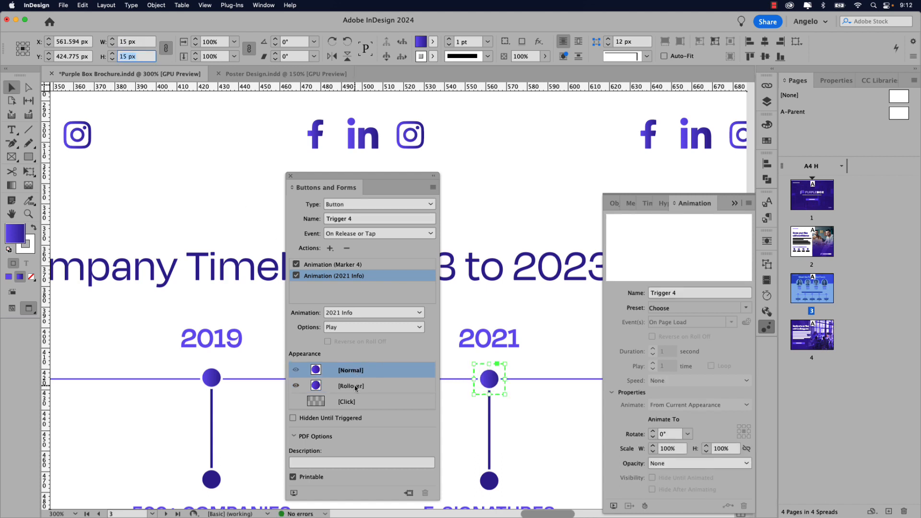
pyautogui.click(357, 384)
pyautogui.click(357, 370)
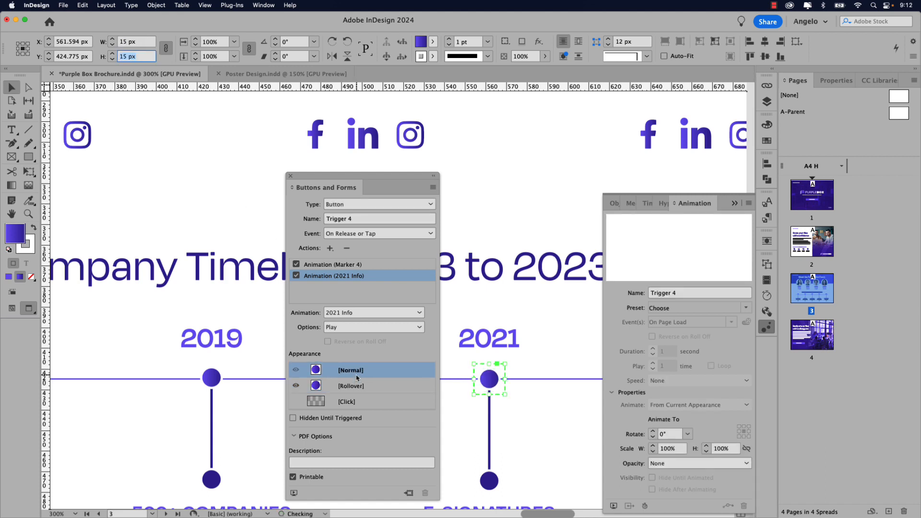
pyautogui.click(534, 346)
# - Turn the 2023 timeline circle into a button named Trigger 5
pyautogui.hscroll(5, 551, 353)
pyautogui.hscroll(6, 589, 363)
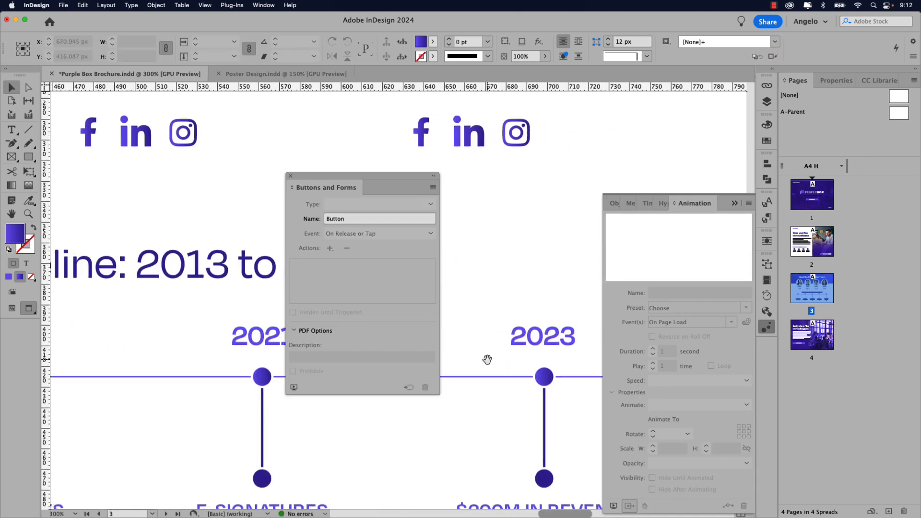
pyautogui.click(504, 379)
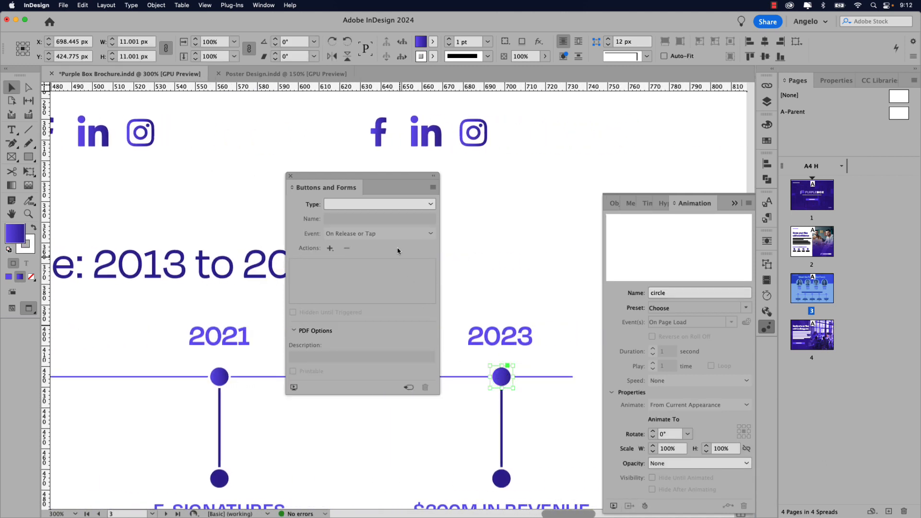
pyautogui.click(374, 205)
pyautogui.click(374, 212)
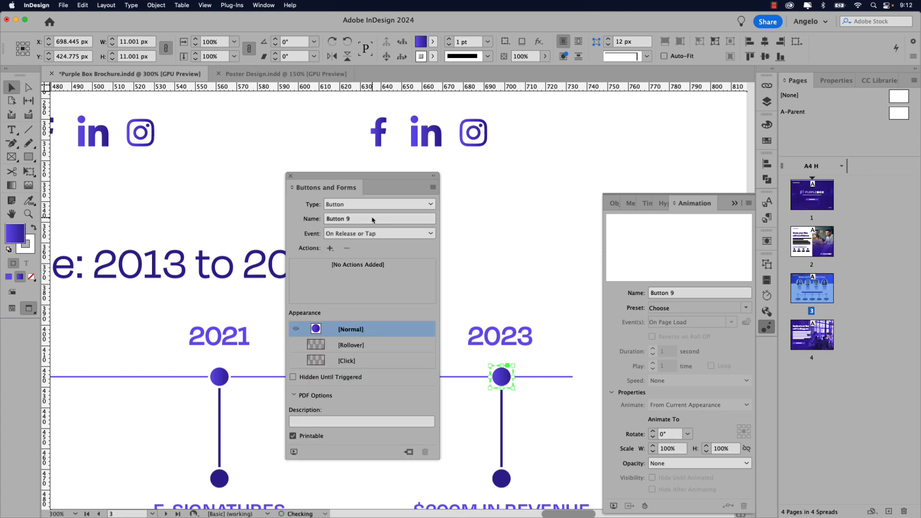
pyautogui.tripleClick(357, 218)
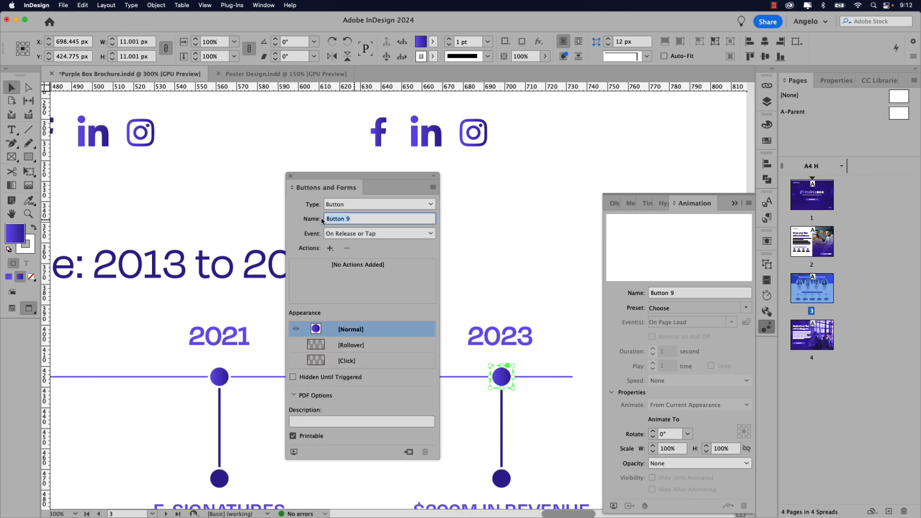
pyautogui.write('Trigger 5')
pyautogui.press('Return')
# - Add two Animation actions to Trigger 5, playing Marker 5 and 2023 Info
pyautogui.click(330, 248)
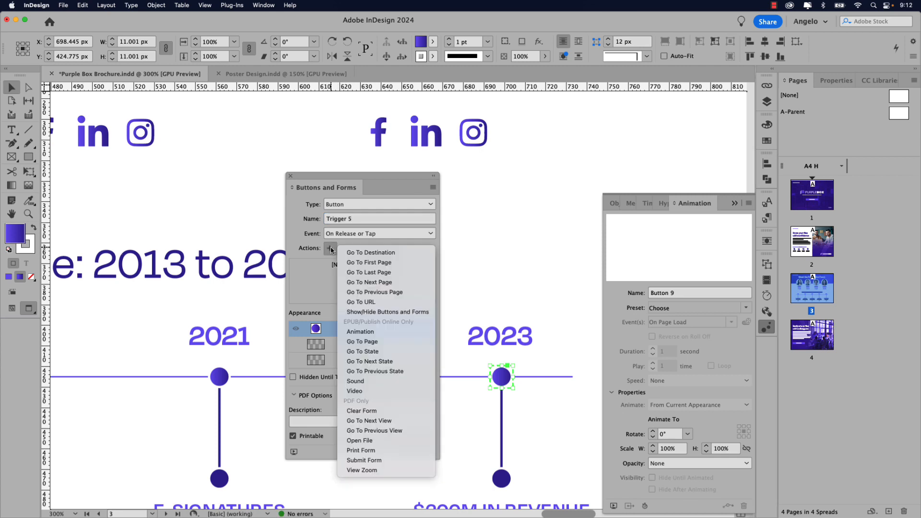
pyautogui.click(362, 333)
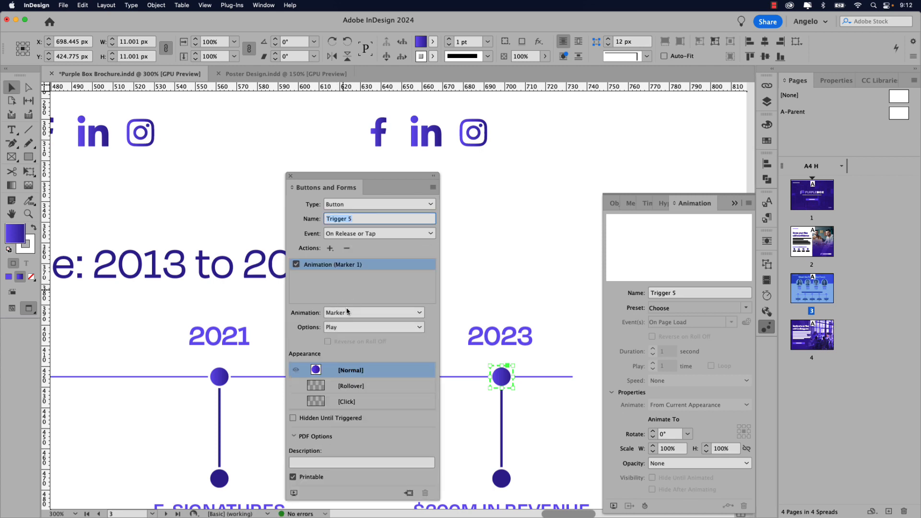
pyautogui.click(349, 314)
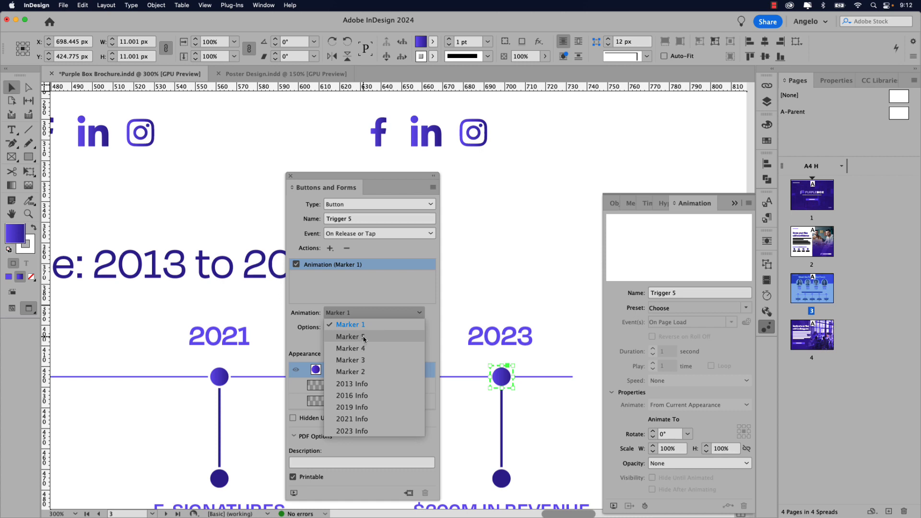
pyautogui.click(363, 337)
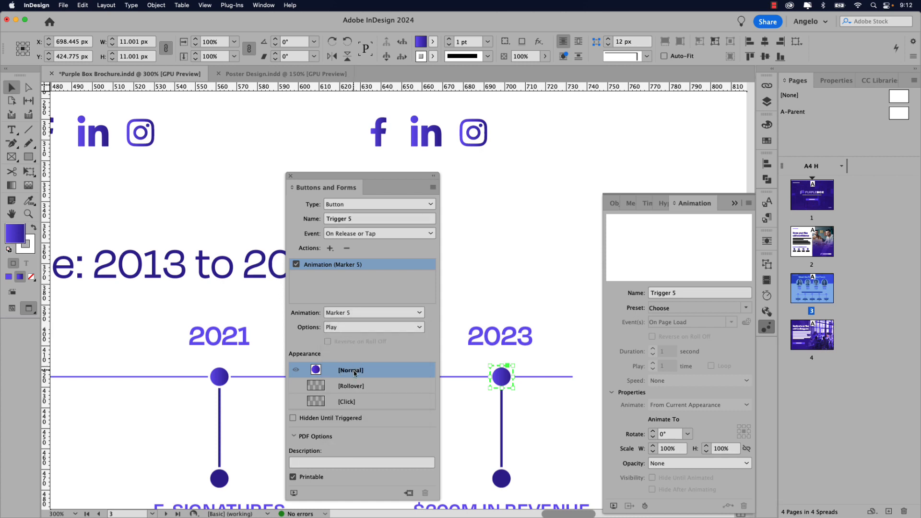
pyautogui.click(330, 248)
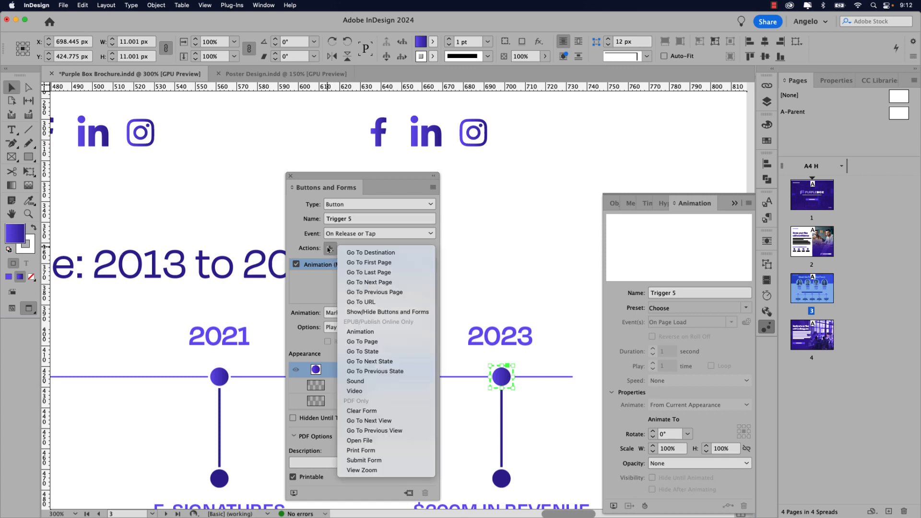
pyautogui.click(368, 332)
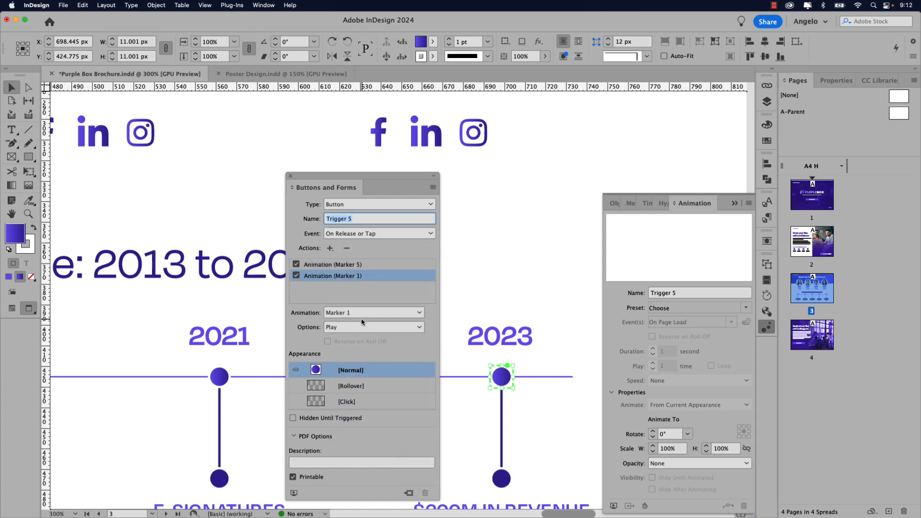
pyautogui.click(364, 313)
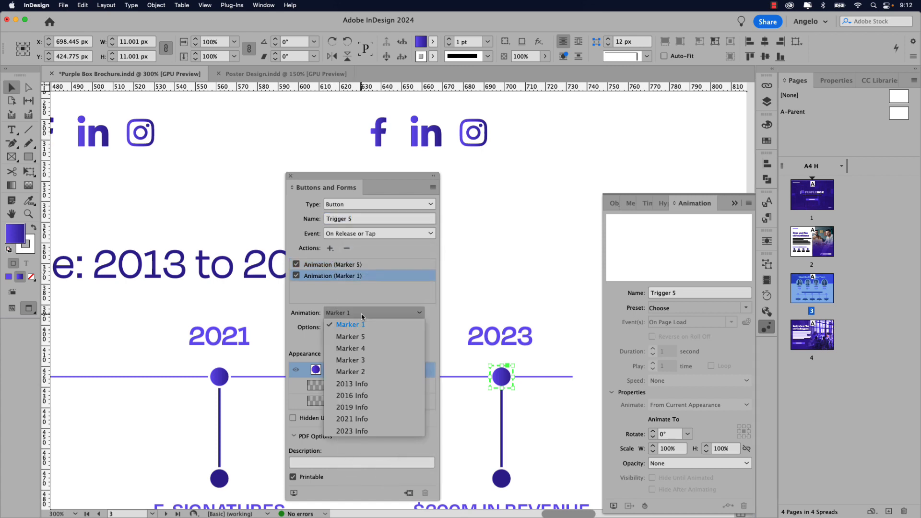
pyautogui.click(370, 431)
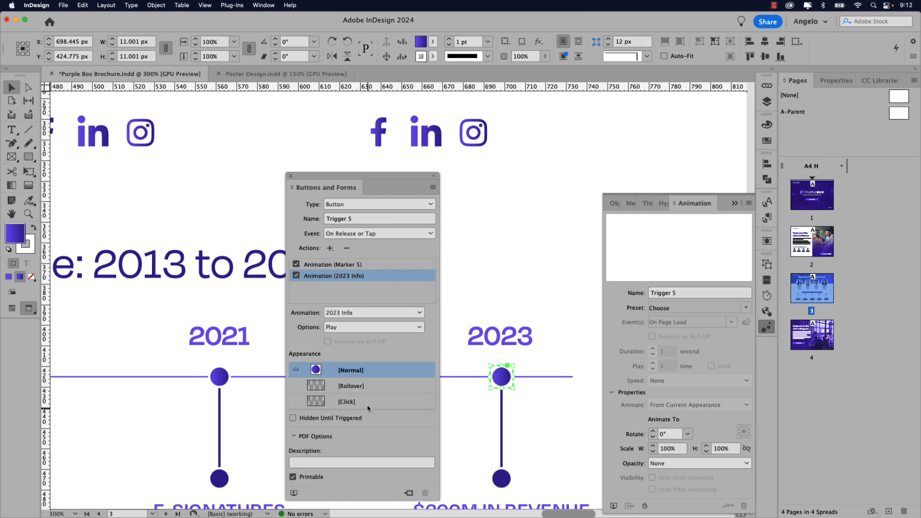
# - Add a 15 px wide Rollover state, compare it with Normal, and zoom out to the page
pyautogui.click(362, 392)
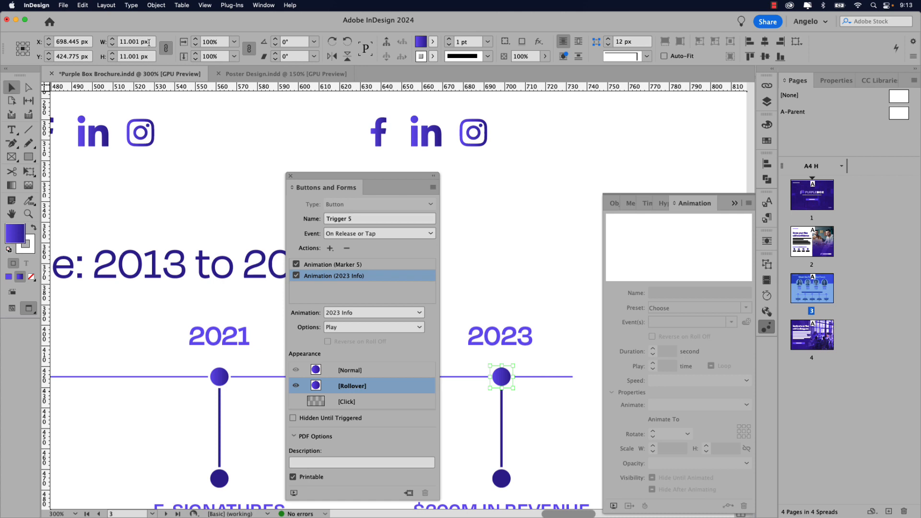
pyautogui.moveTo(148, 43); pyautogui.dragTo(114, 45)
pyautogui.write('15')
pyautogui.press('Tab')
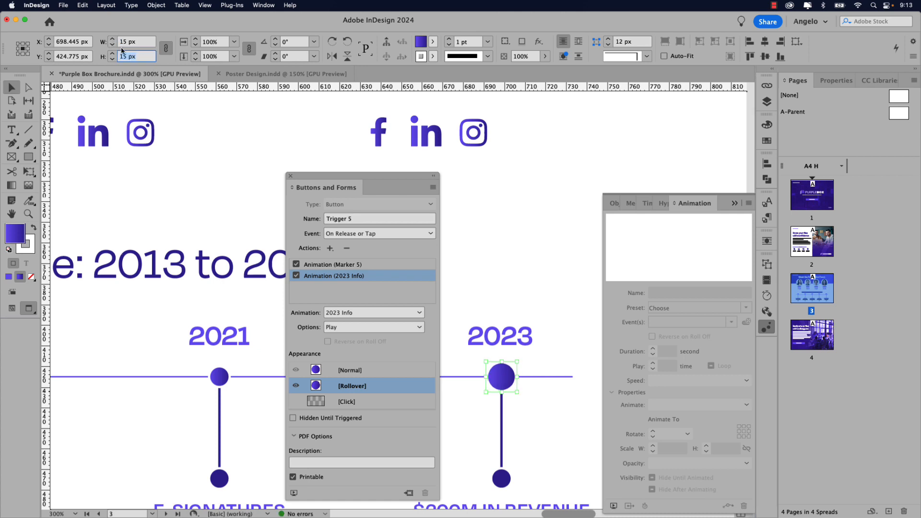
pyautogui.click(350, 372)
pyautogui.click(353, 386)
pyautogui.click(353, 378)
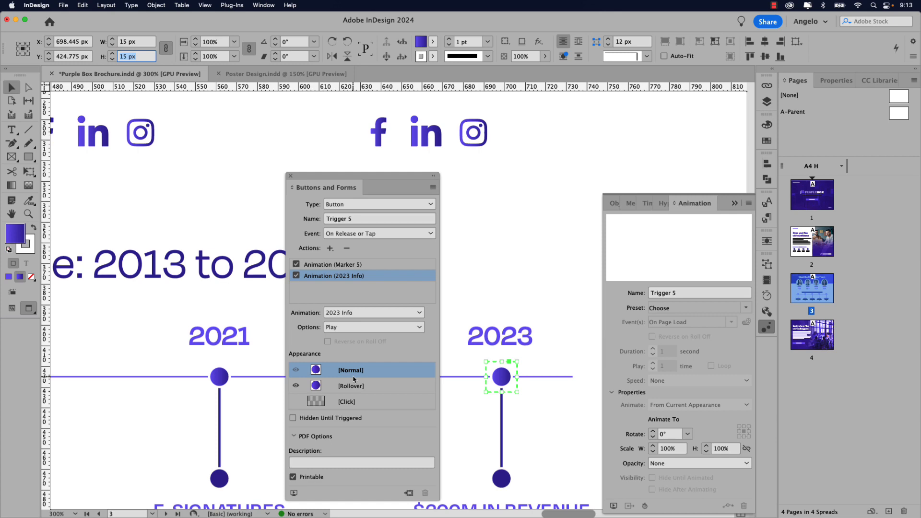
pyautogui.press('super+0')
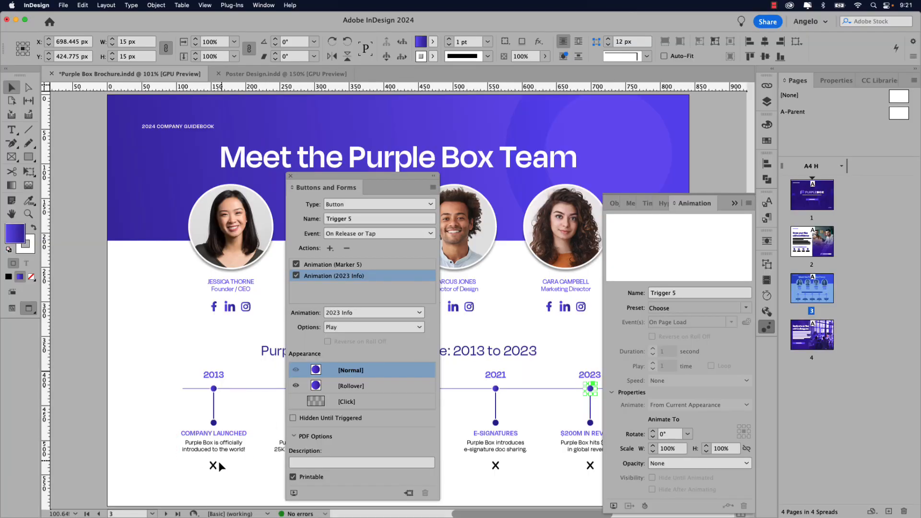
# - Turn the X under Company Launched into a button named Close 1
pyautogui.click(214, 467)
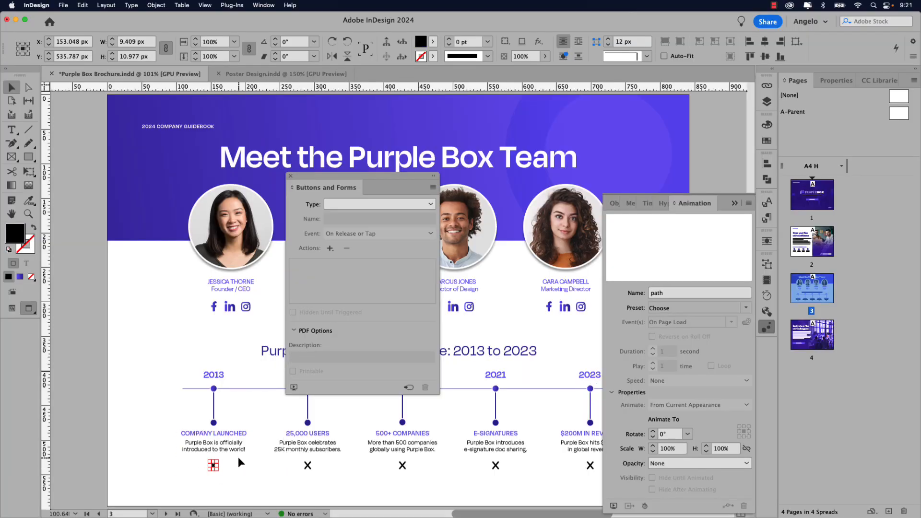
pyautogui.click(418, 205)
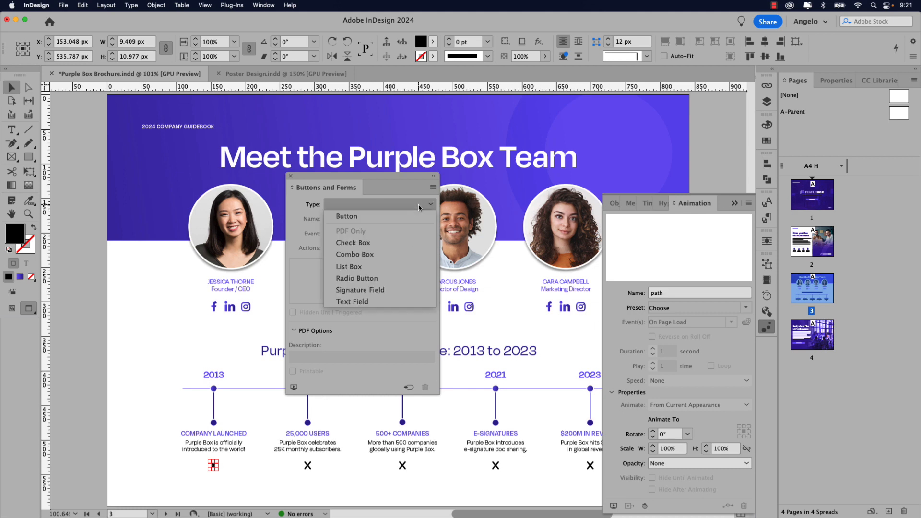
pyautogui.click(394, 219)
pyautogui.click(337, 219)
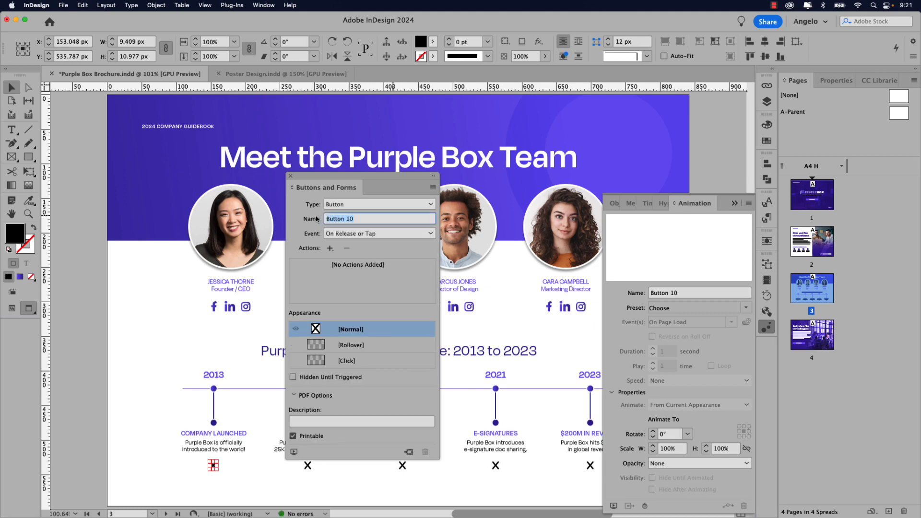
pyautogui.write('Close 1')
pyautogui.press('Return')
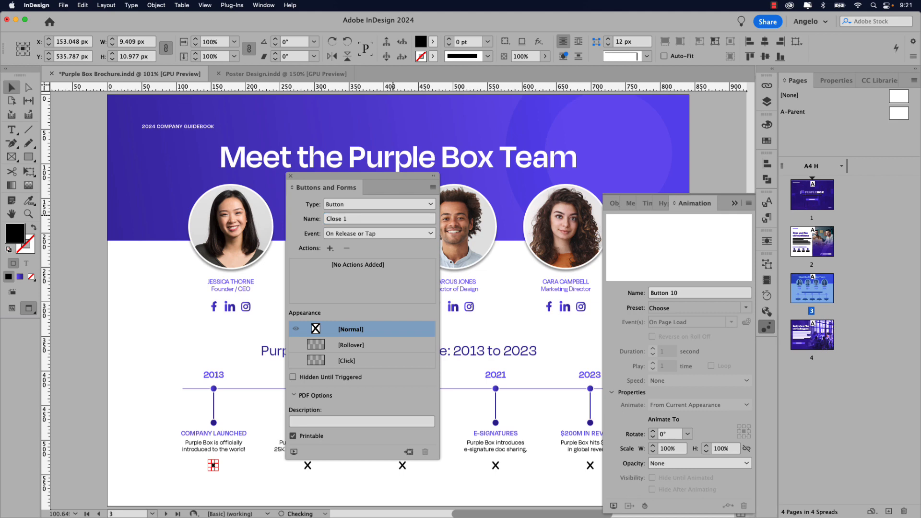
# - Give Close 1 an Animation action reversing Marker 1, plus a Rollover appearance
pyautogui.click(330, 248)
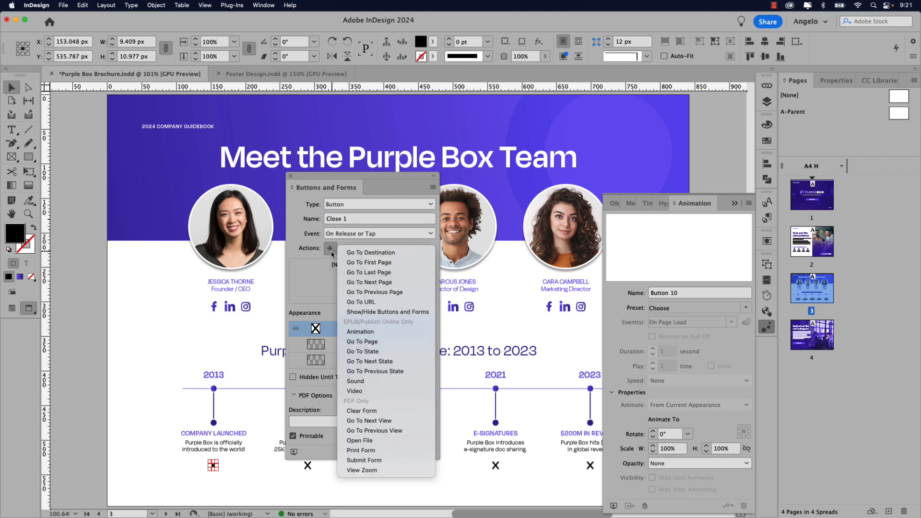
pyautogui.click(381, 332)
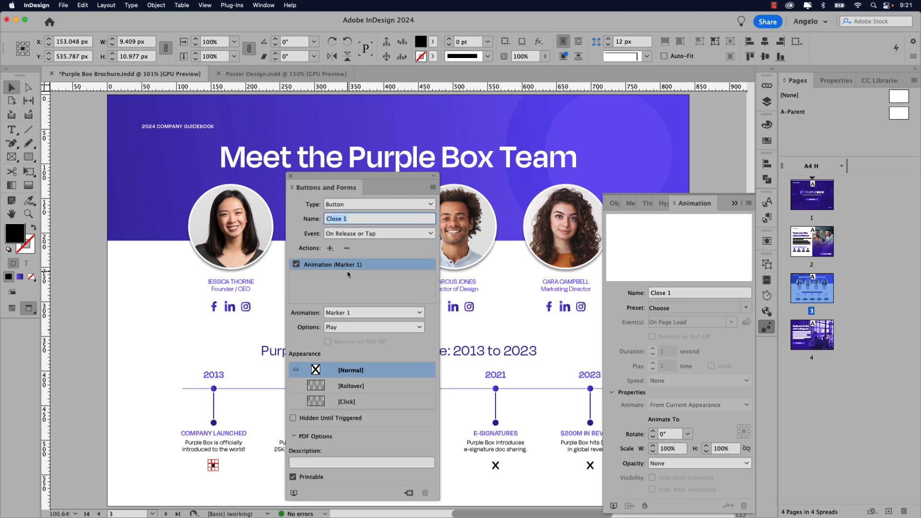
pyautogui.click(352, 329)
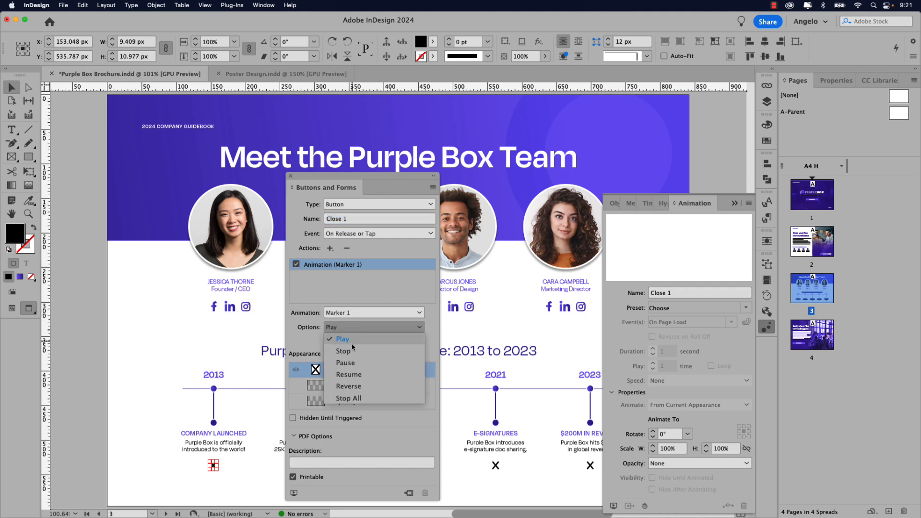
pyautogui.click(360, 387)
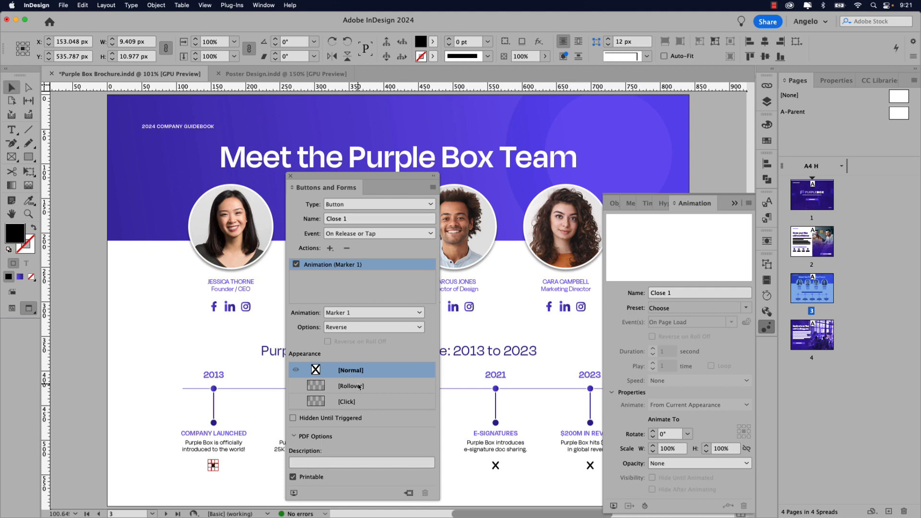
pyautogui.click(360, 387)
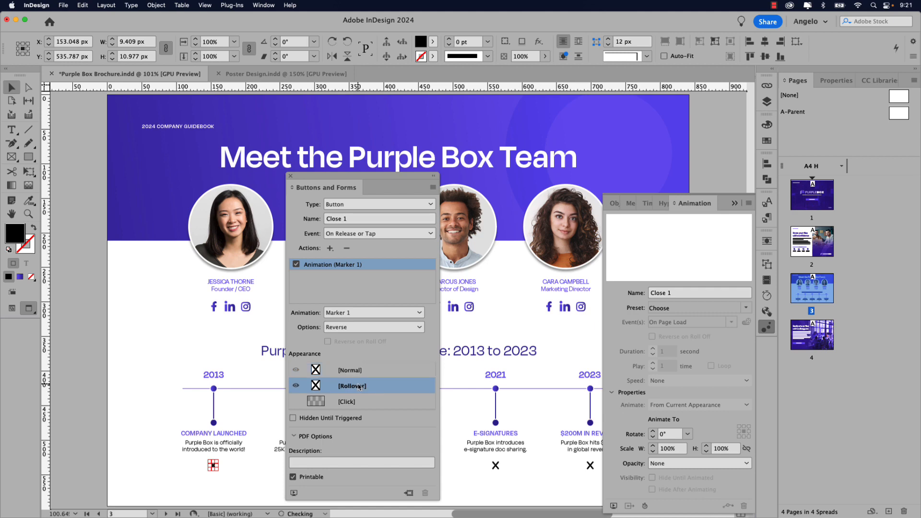
# - Fill the X with Light Purple Box in its Rollover state and compare it with Normal
pyautogui.scroll(4, 212, 475)
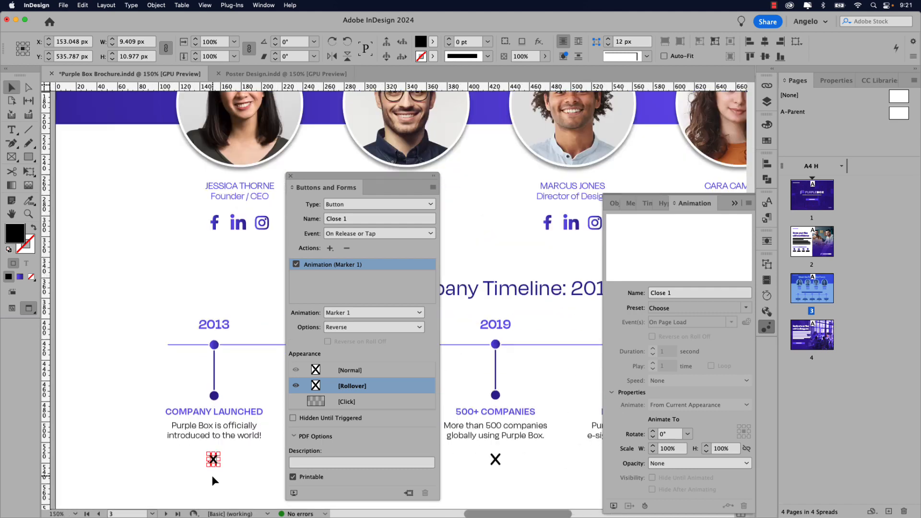
pyautogui.doubleClick(214, 454)
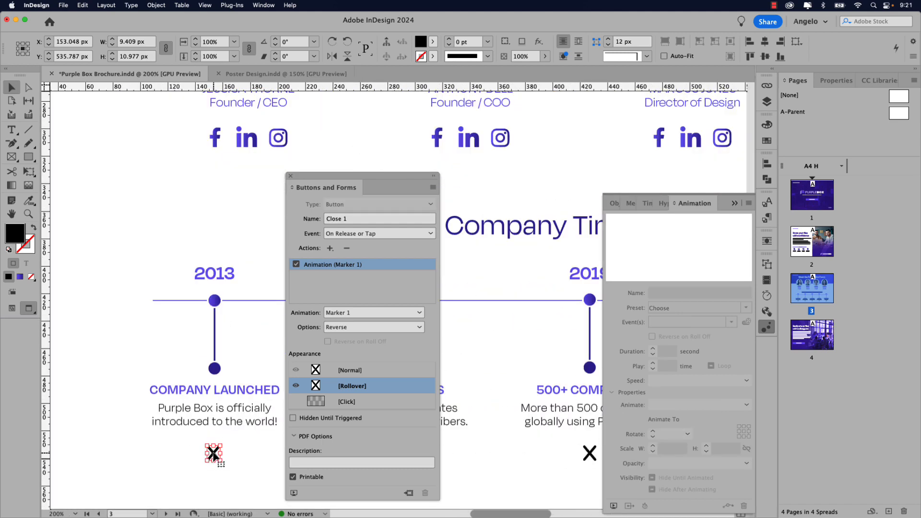
pyautogui.click(767, 141)
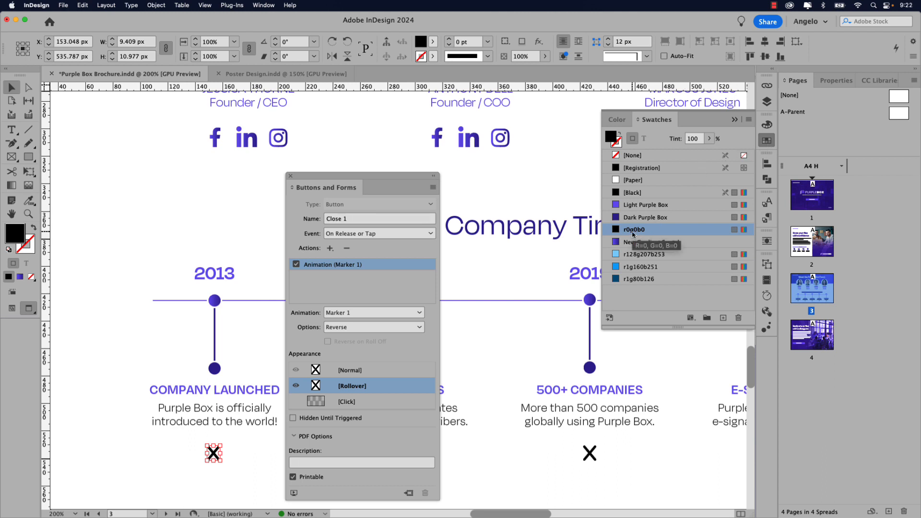
pyautogui.click(635, 205)
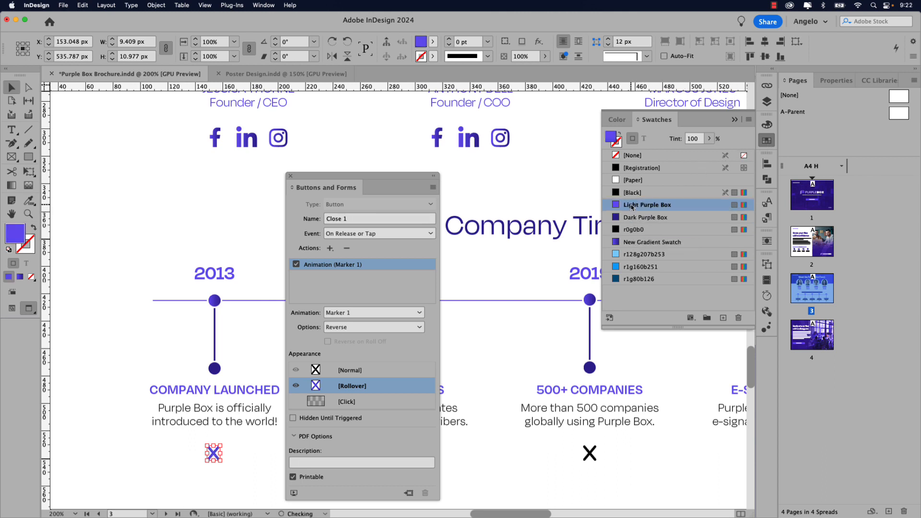
pyautogui.click(341, 371)
pyautogui.click(344, 387)
pyautogui.click(353, 373)
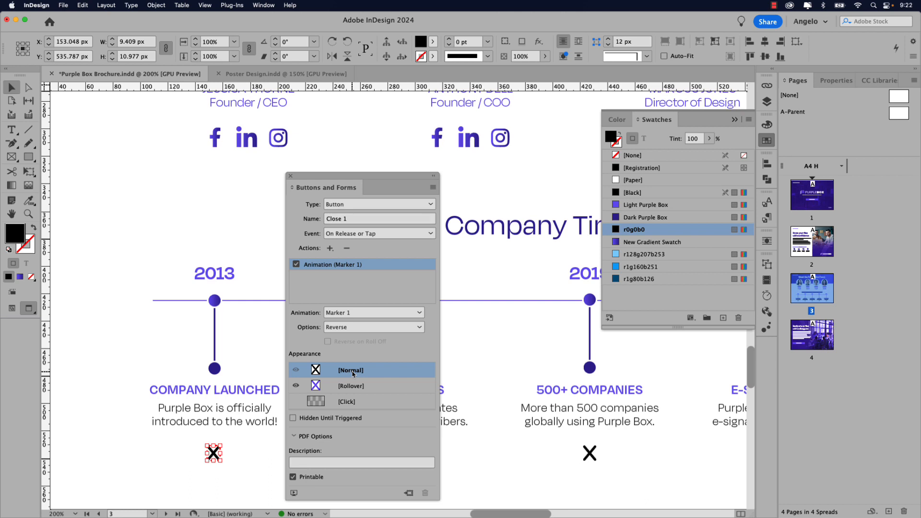
# - Add a second Animation action reversing 2013 Info, then deselect the button
pyautogui.click(331, 248)
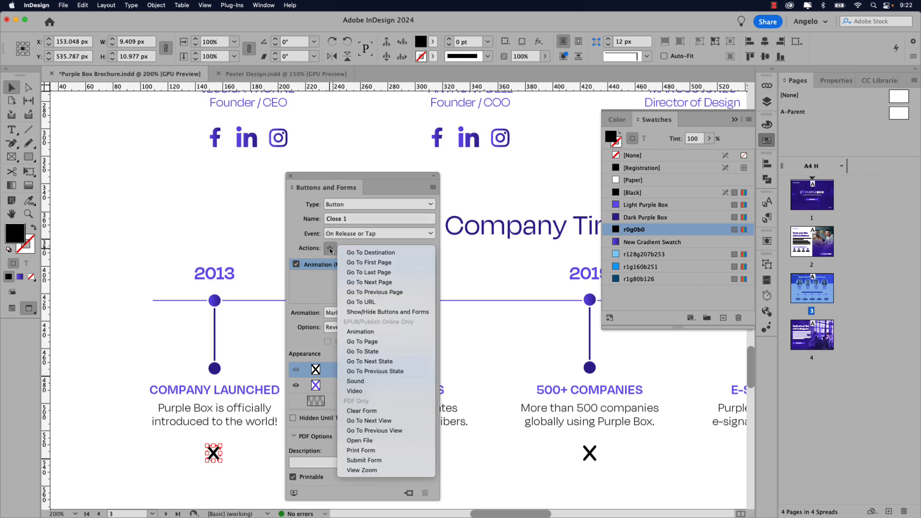
pyautogui.click(369, 332)
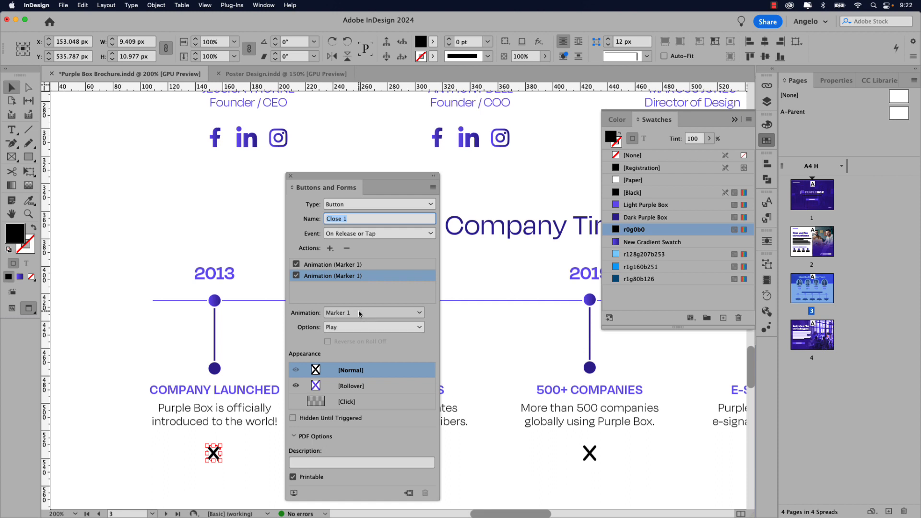
pyautogui.click(360, 313)
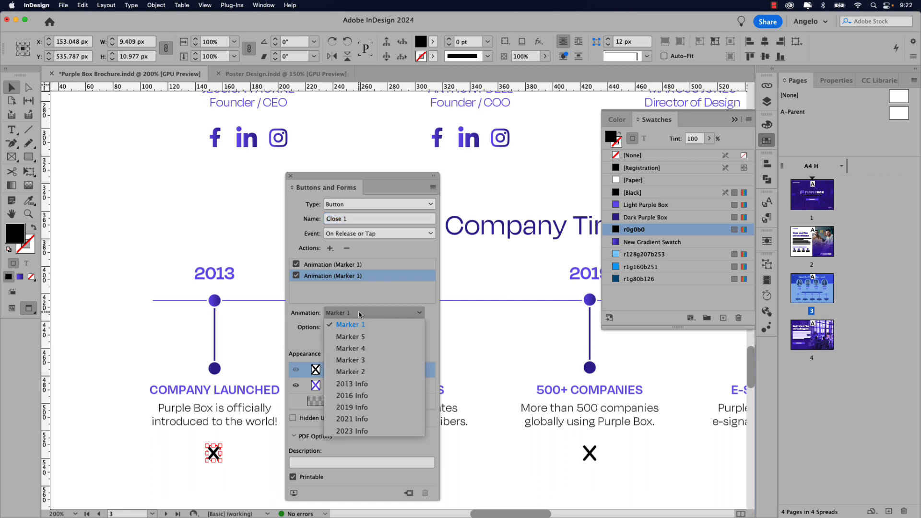
pyautogui.click(365, 385)
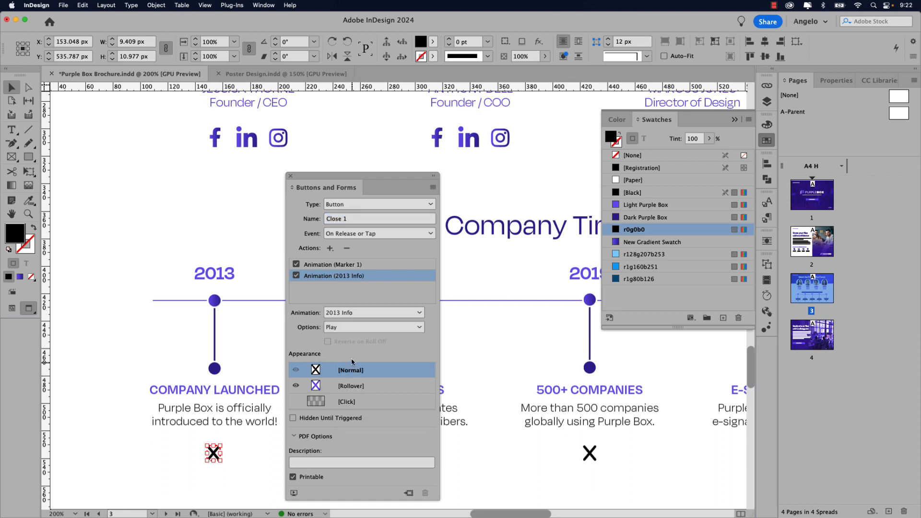
pyautogui.click(352, 327)
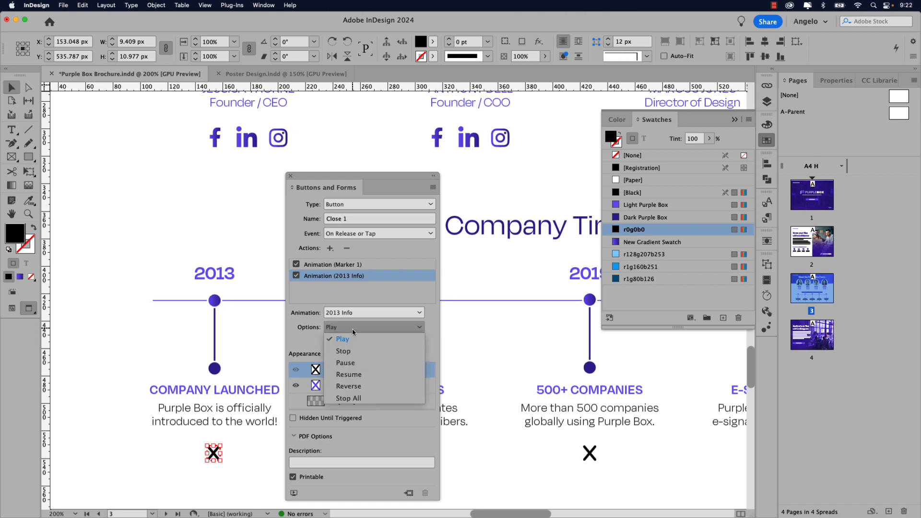
pyautogui.click(349, 386)
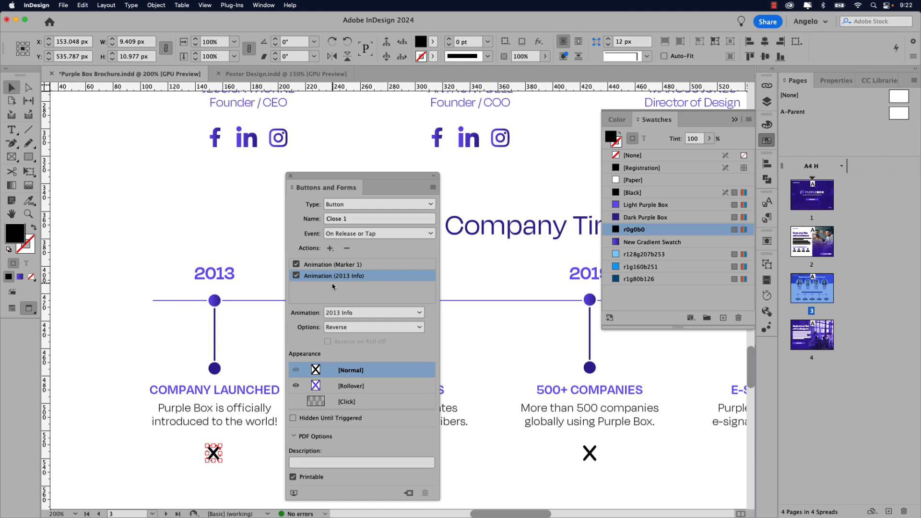
pyautogui.click(188, 335)
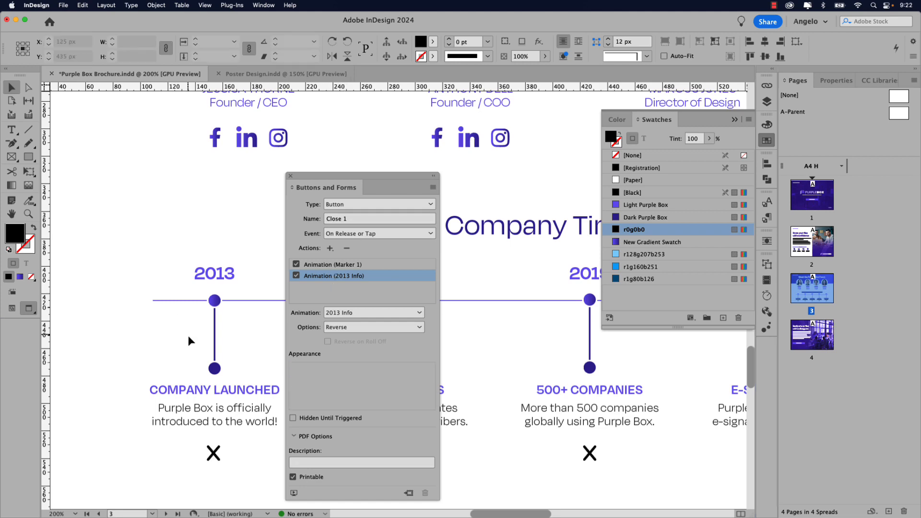
# - Turn the X under the 2016 milestone into a button named Close 2
pyautogui.moveTo(239, 374); pyautogui.dragTo(94, 346)
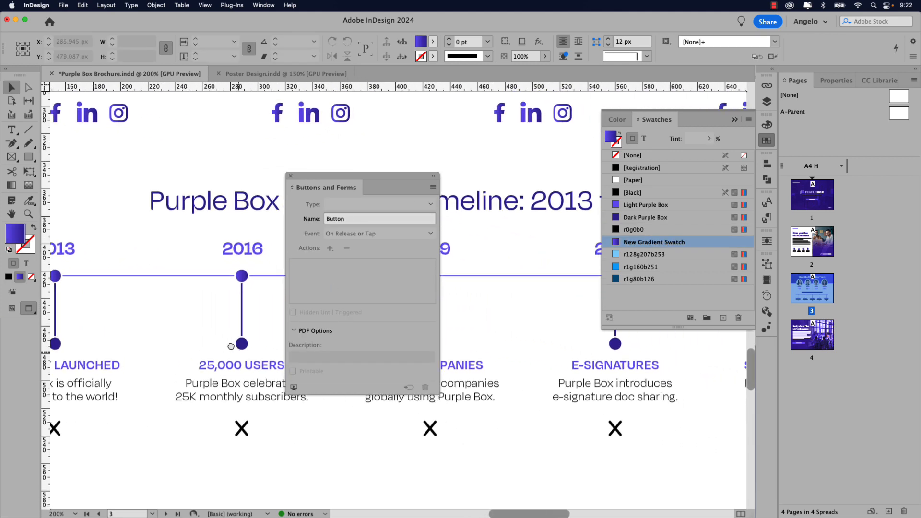
pyautogui.moveTo(237, 353); pyautogui.dragTo(168, 267)
pyautogui.click(176, 345)
pyautogui.doubleClick(175, 345)
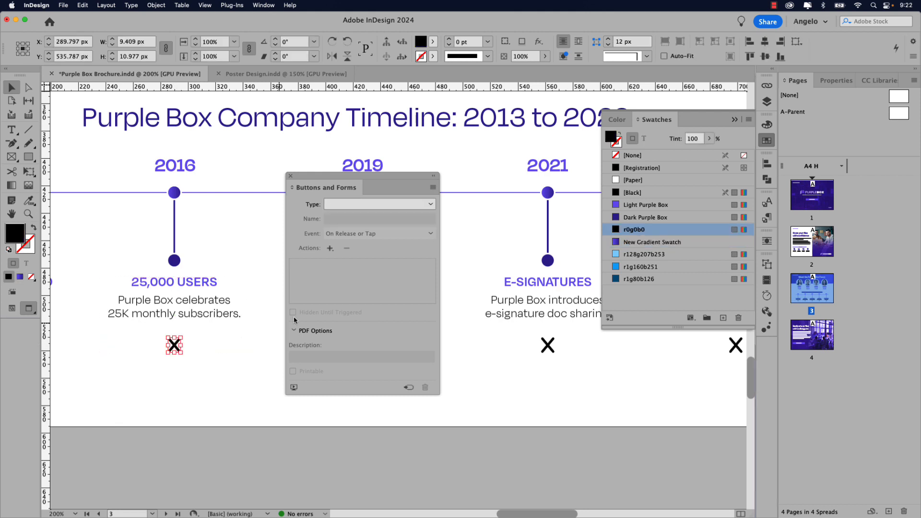
pyautogui.click(365, 207)
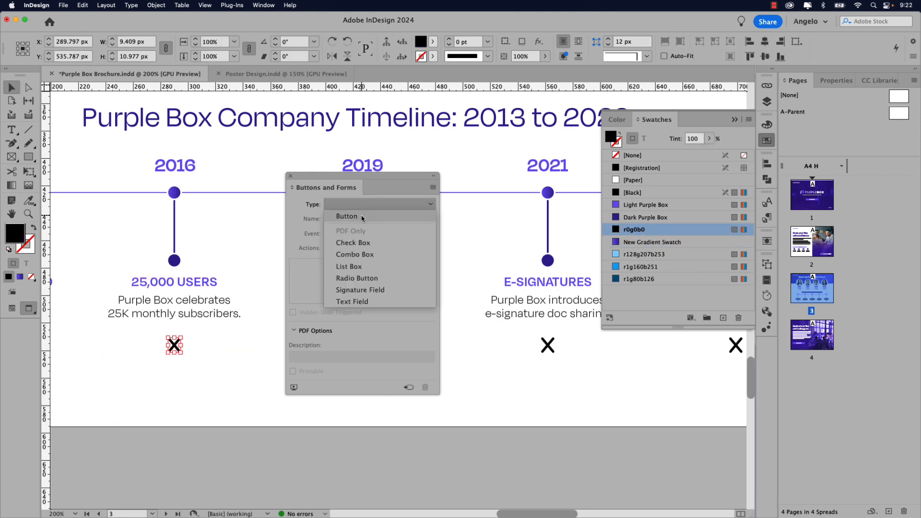
pyautogui.click(362, 217)
pyautogui.moveTo(361, 220); pyautogui.dragTo(324, 219)
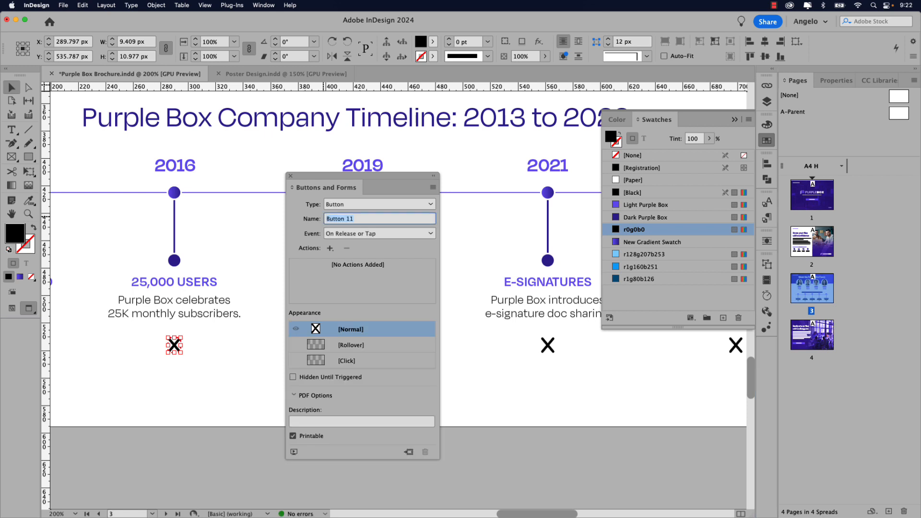
pyautogui.write('Close 2')
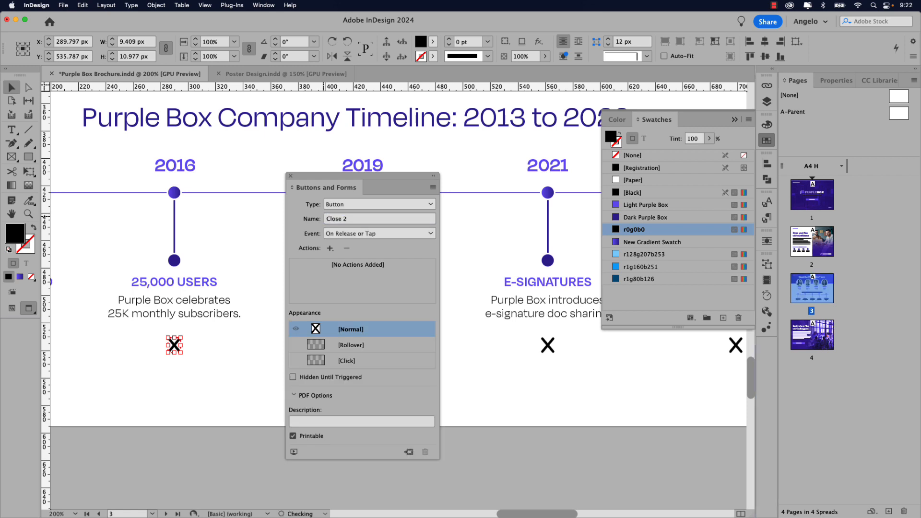
# - Add an Animation action playing Marker 2 in reverse
pyautogui.click(330, 248)
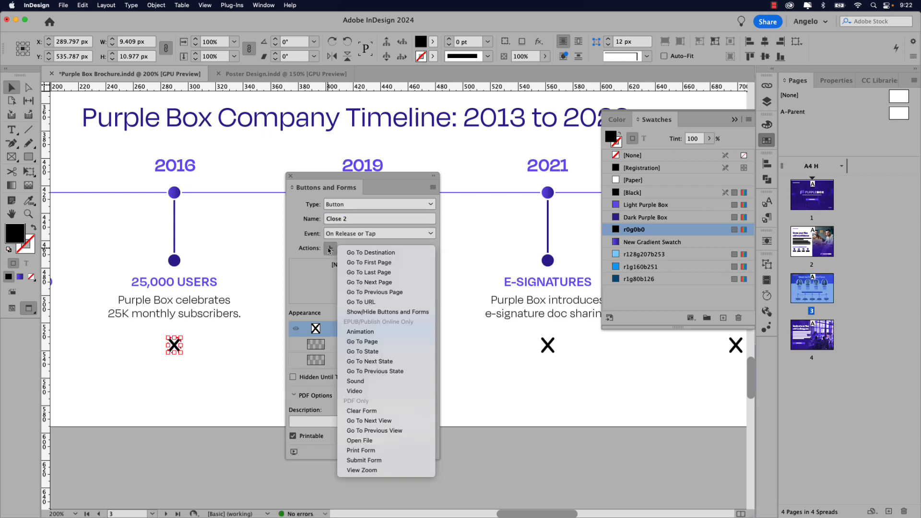
pyautogui.click(374, 332)
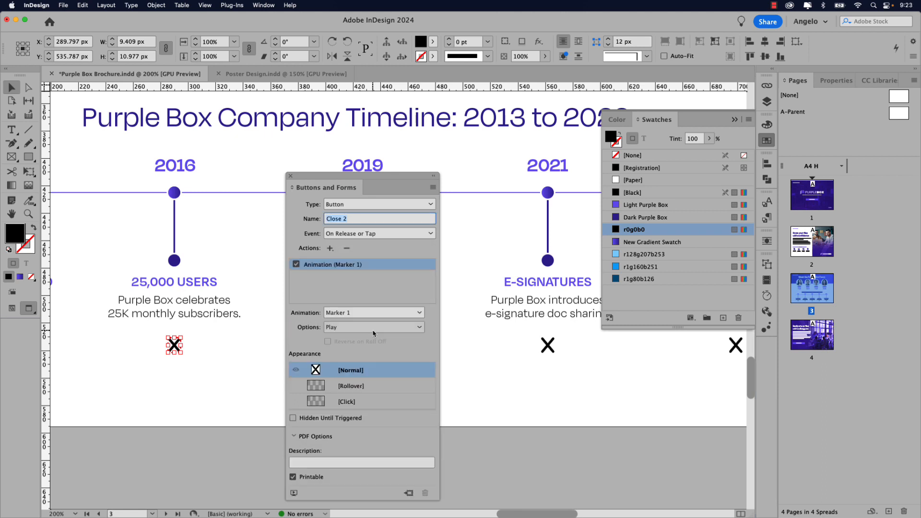
pyautogui.click(351, 315)
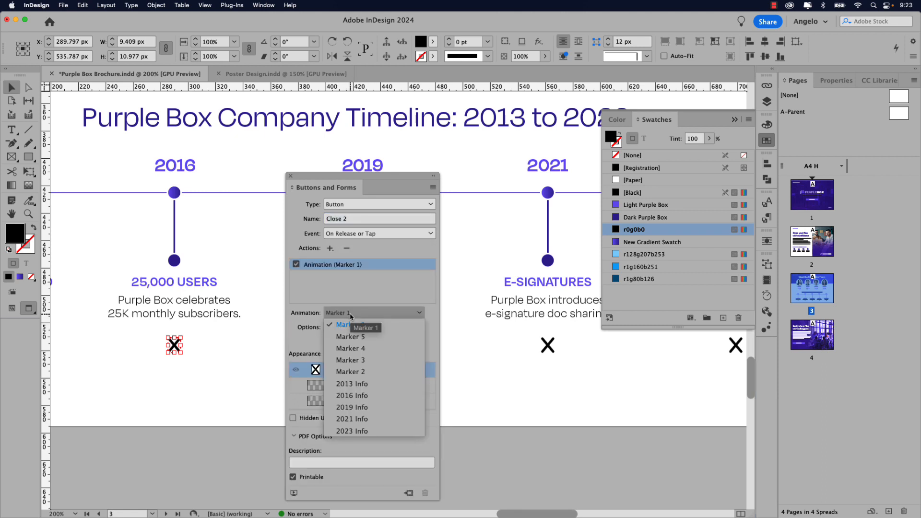
pyautogui.click(360, 372)
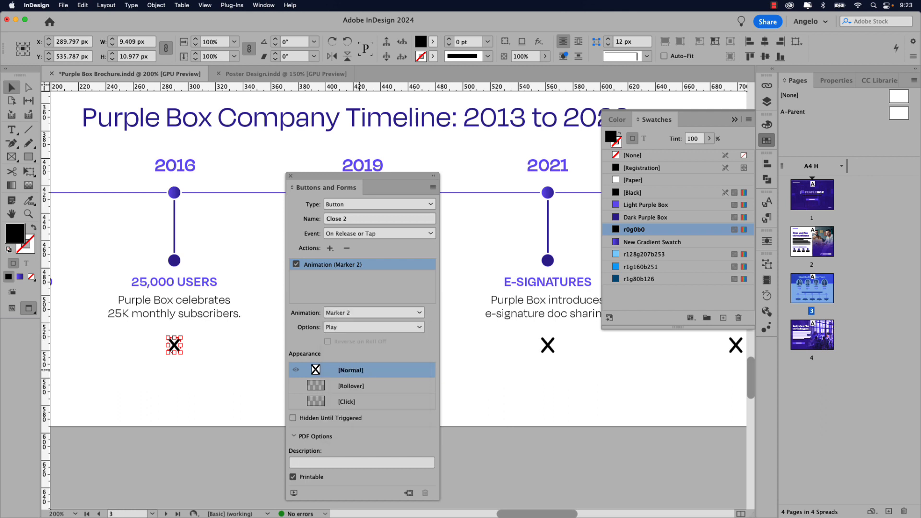
pyautogui.click(353, 326)
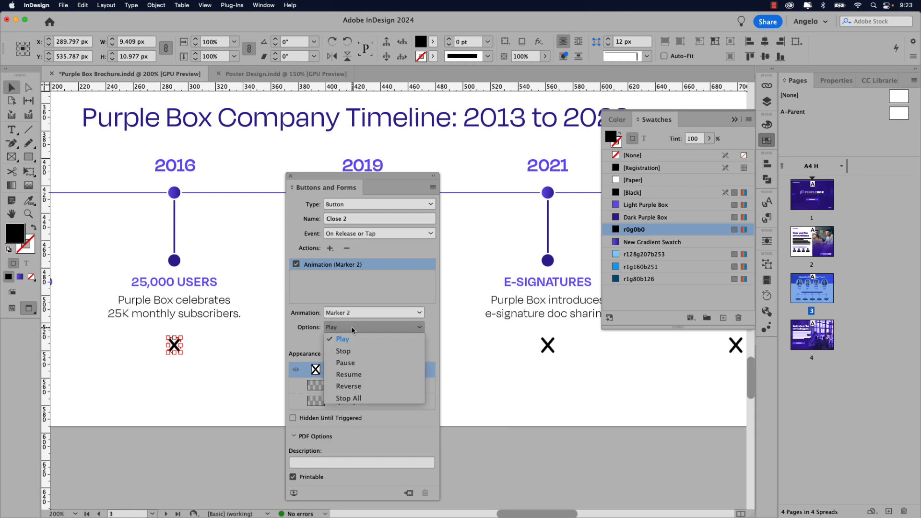
pyautogui.click(353, 387)
# - Add a second Animation action reversing 2016 Info
pyautogui.click(330, 249)
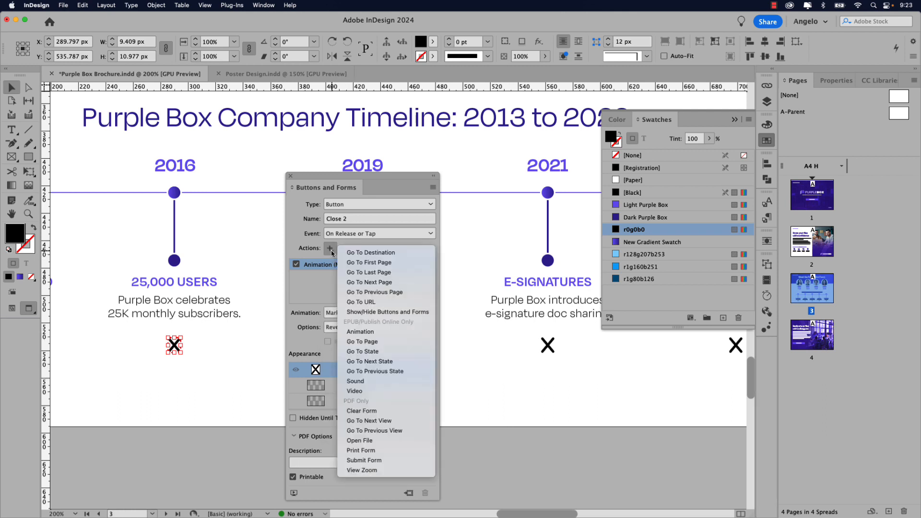
pyautogui.click(357, 331)
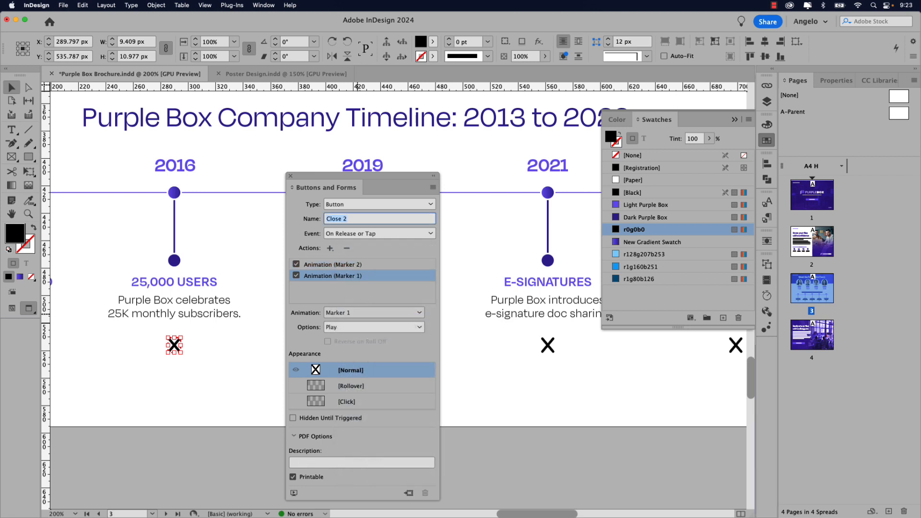
pyautogui.click(358, 314)
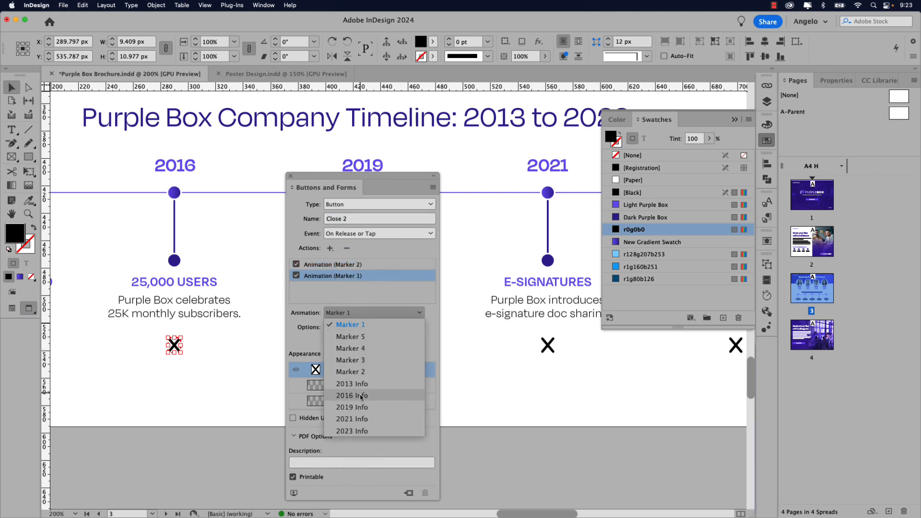
pyautogui.click(351, 395)
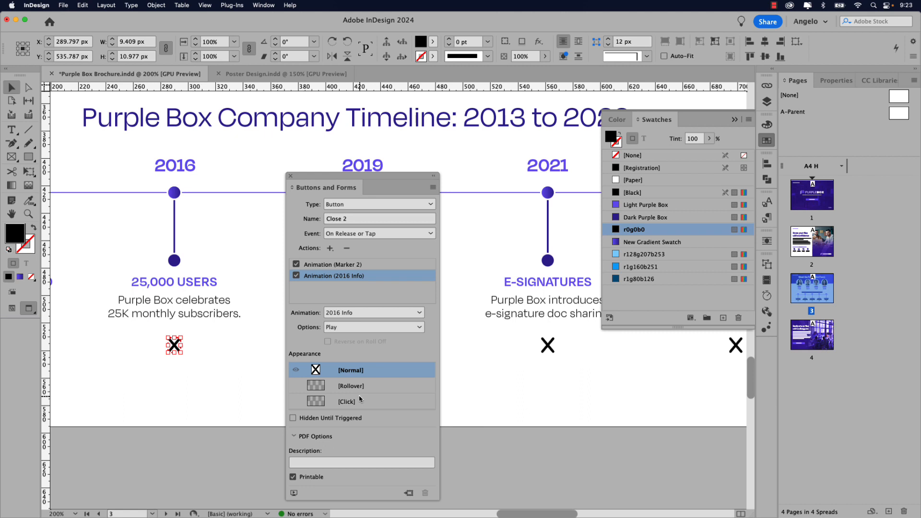
pyautogui.click(352, 327)
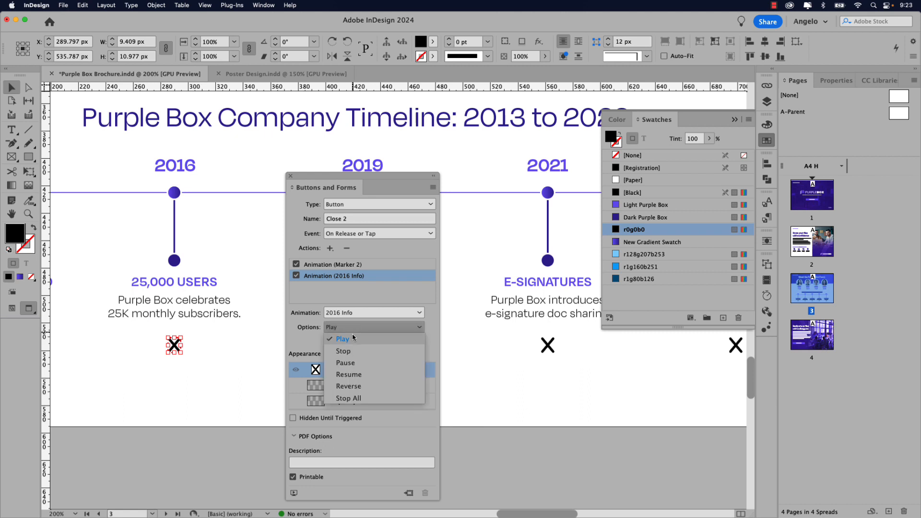
pyautogui.click(355, 386)
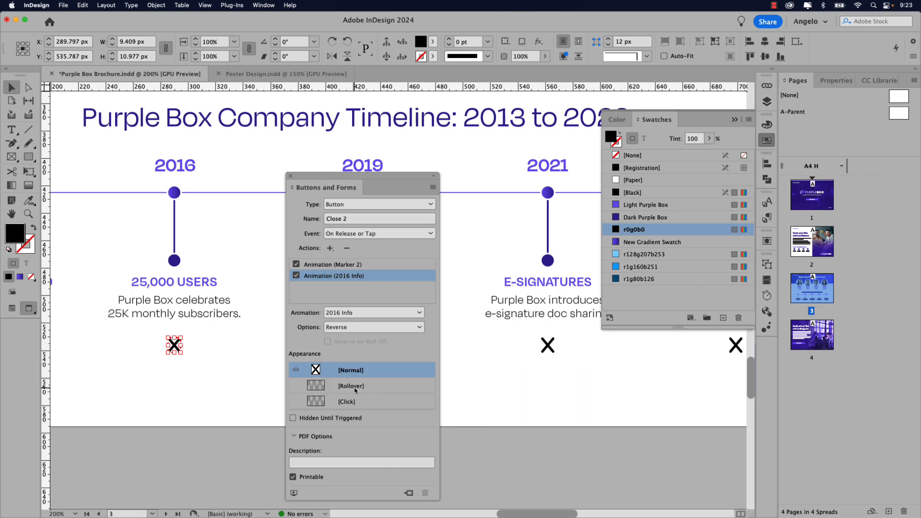
# - Give the 2016 X a Light Purple Box rollover and compare Normal and Rollover looks
pyautogui.click(355, 388)
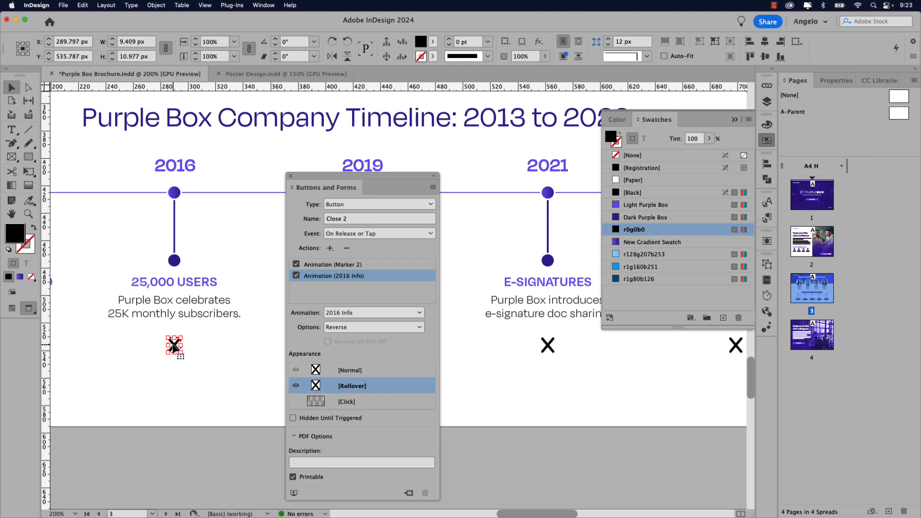
pyautogui.click(639, 205)
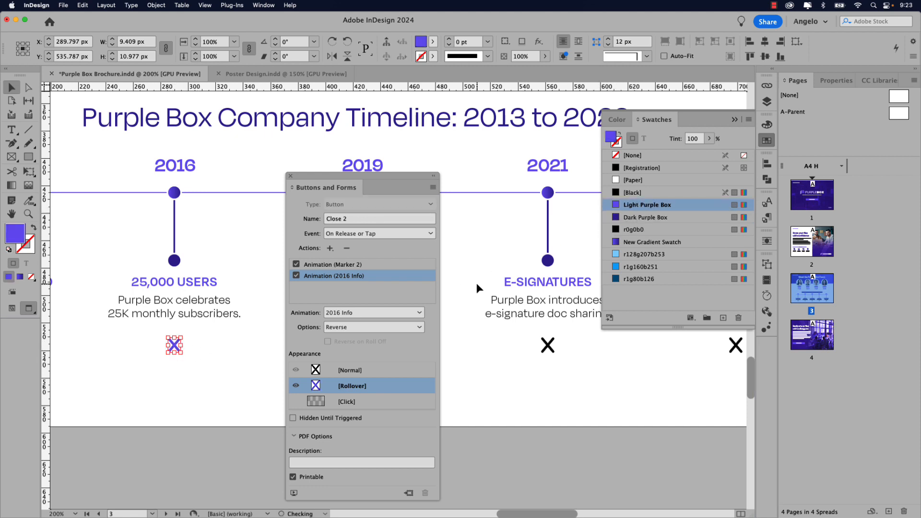
pyautogui.click(348, 373)
pyautogui.click(349, 382)
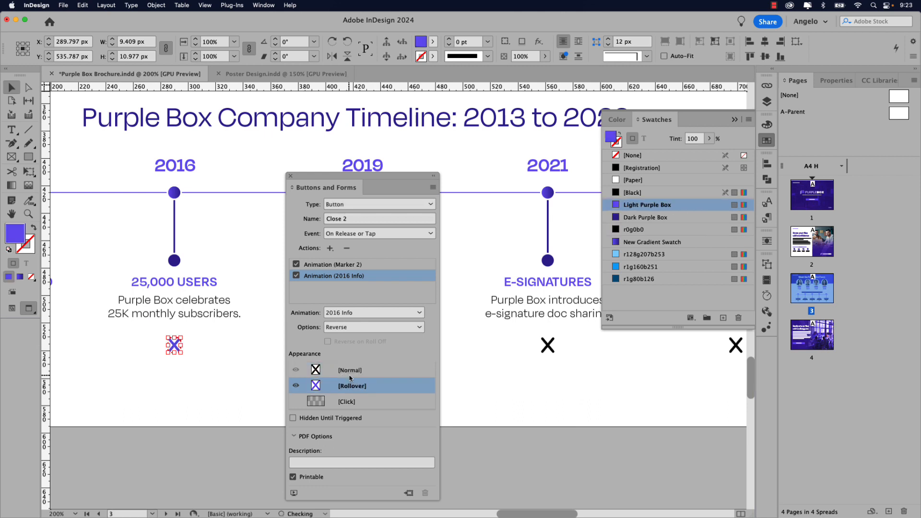
pyautogui.click(351, 375)
pyautogui.moveTo(343, 177); pyautogui.dragTo(196, 145)
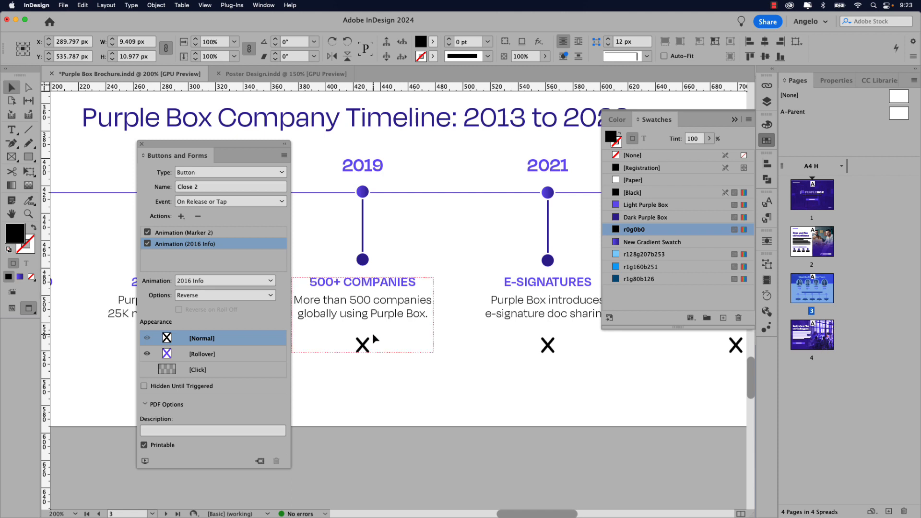
# - Turn the X in the 2019 block into a button named Close 3
pyautogui.doubleClick(364, 346)
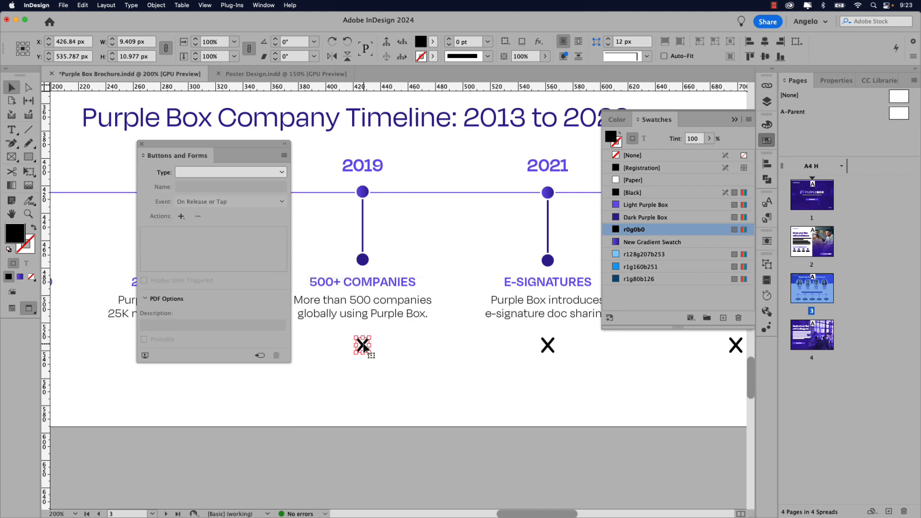
pyautogui.click(259, 173)
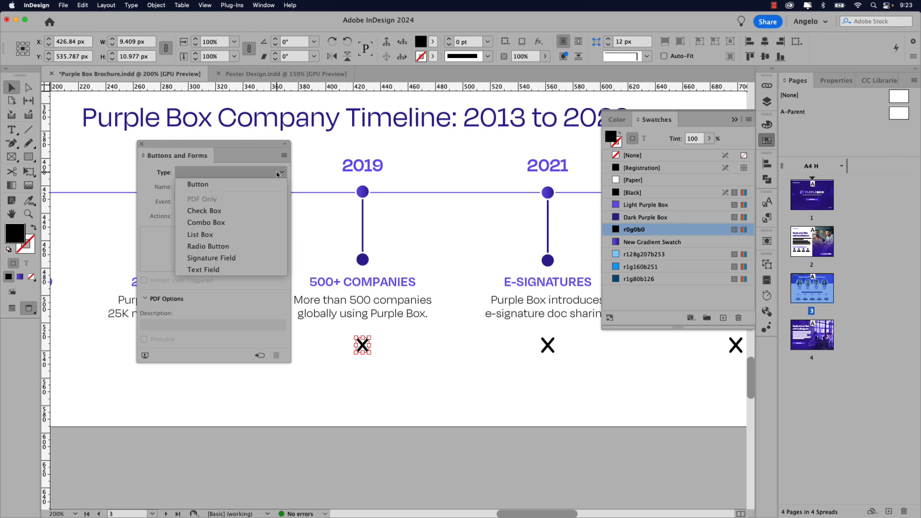
pyautogui.click(258, 184)
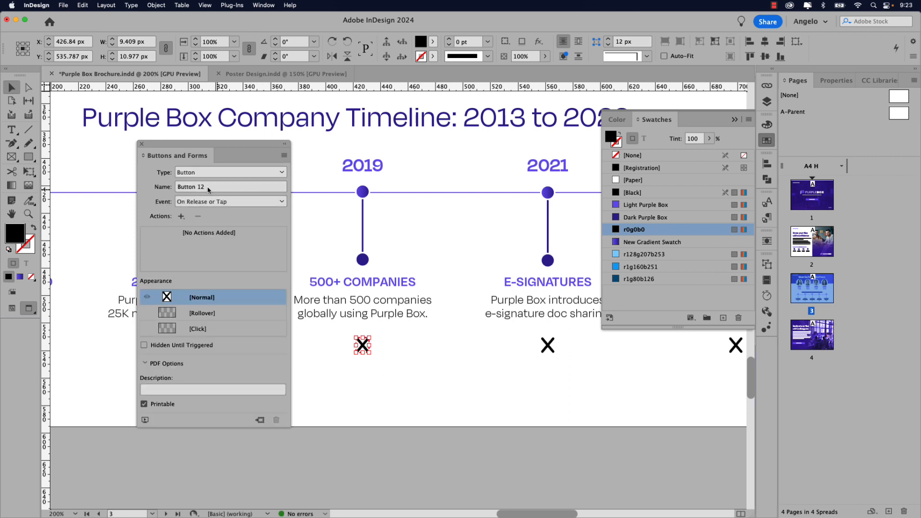
pyautogui.write('Close 3')
pyautogui.press('Return')
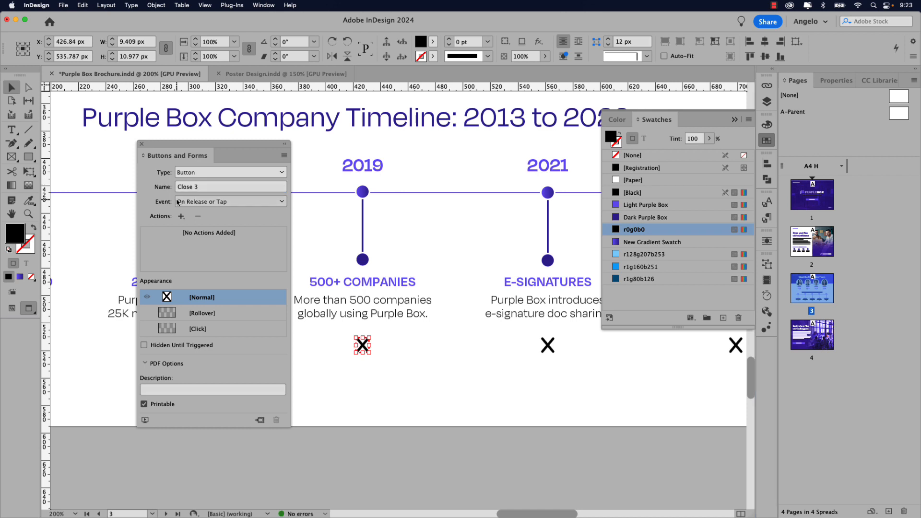
# - Add an Animation action that plays Marker 3 in reverse
pyautogui.click(182, 218)
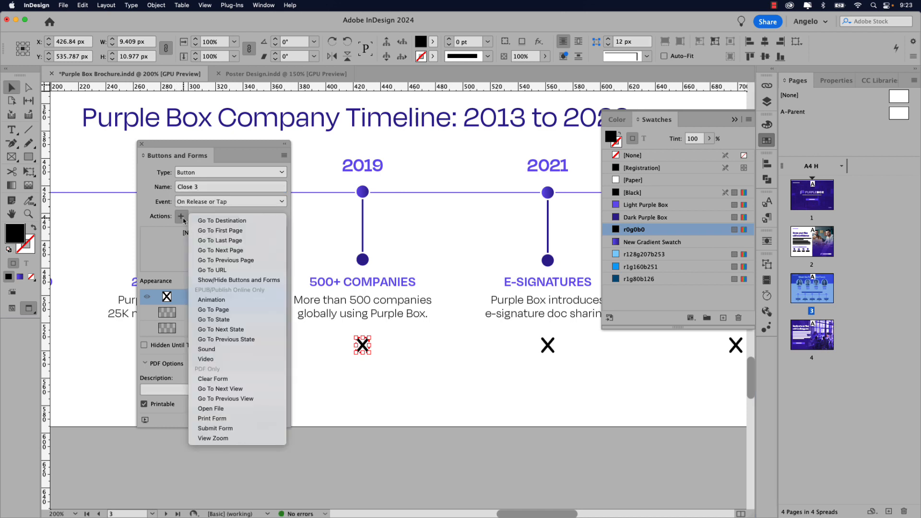
pyautogui.click(232, 300)
pyautogui.click(215, 282)
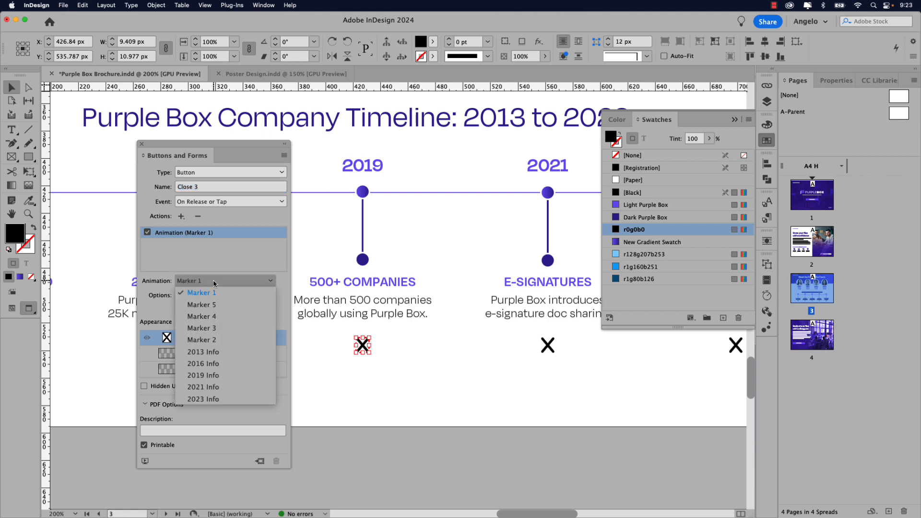
pyautogui.click(211, 328)
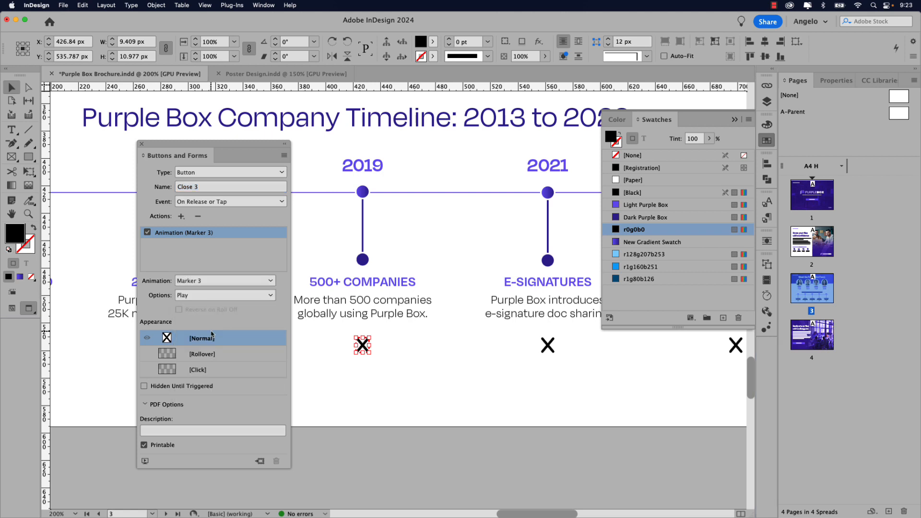
pyautogui.click(205, 296)
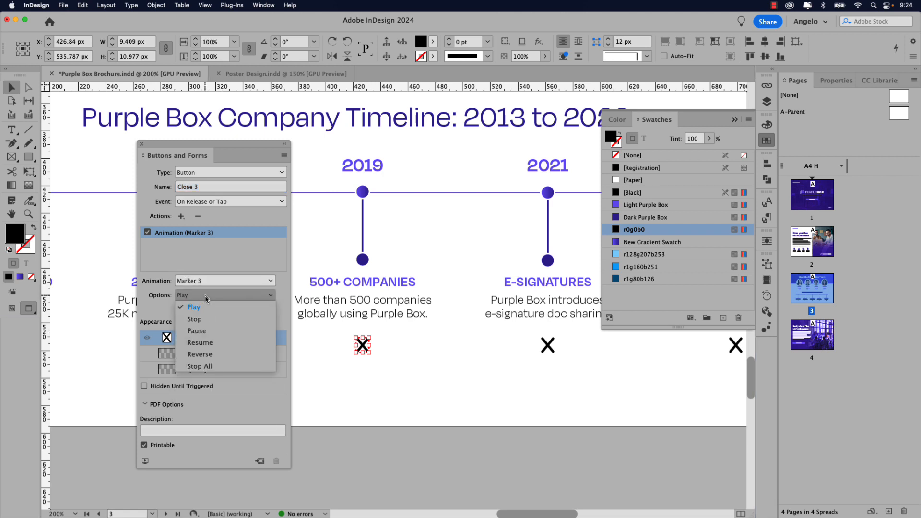
pyautogui.click(208, 353)
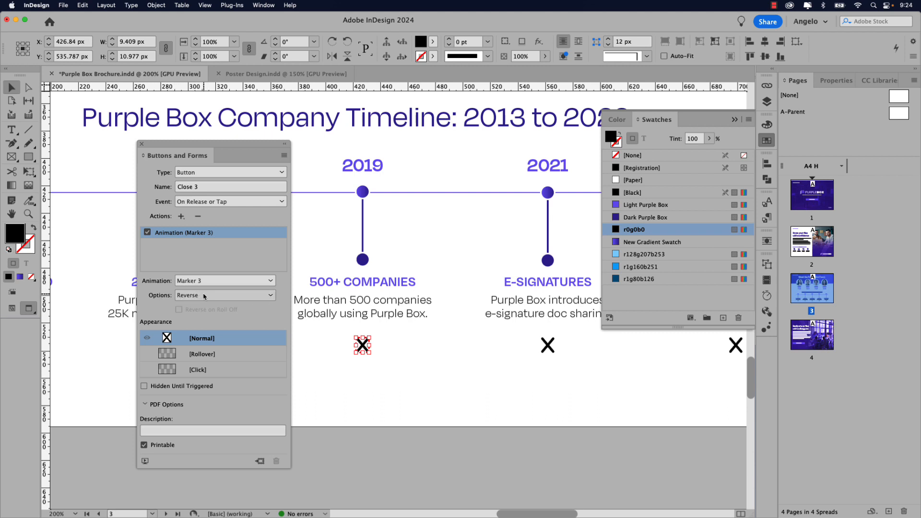
# - Add a second Animation action reversing 2019 Info
pyautogui.click(181, 217)
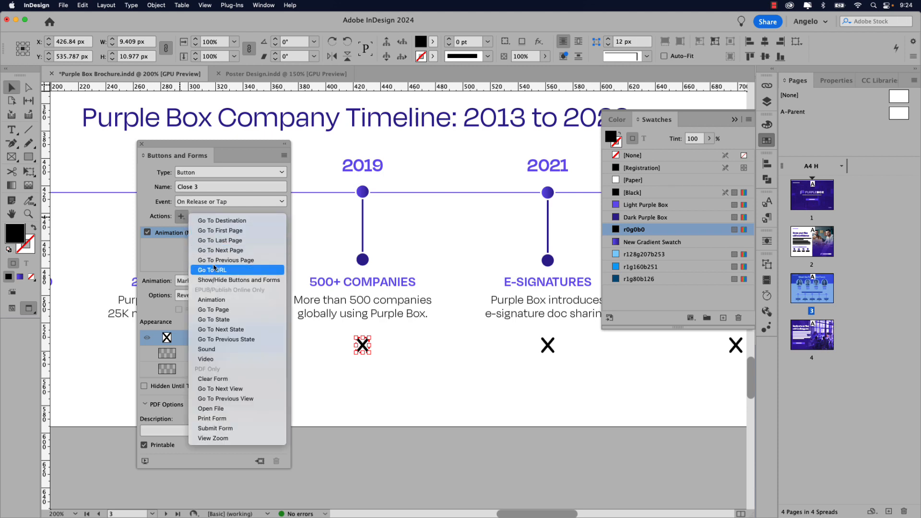
pyautogui.click(218, 300)
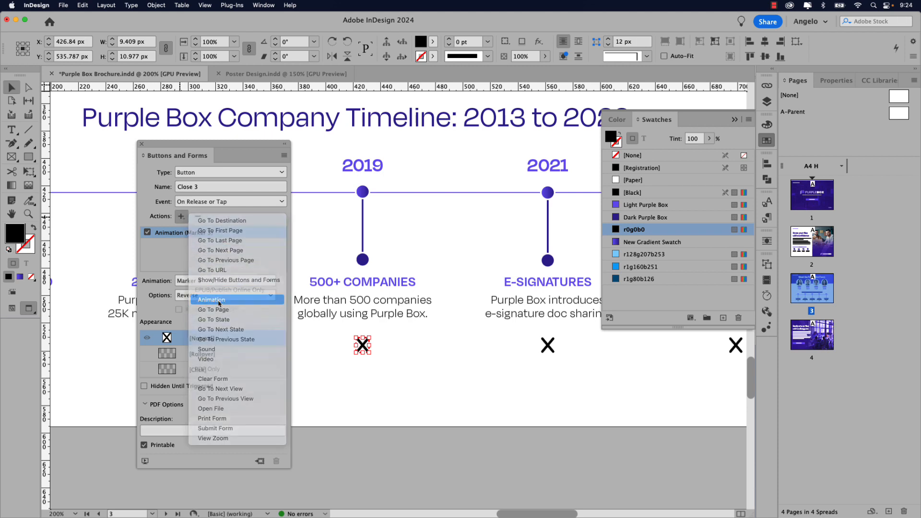
pyautogui.click(206, 282)
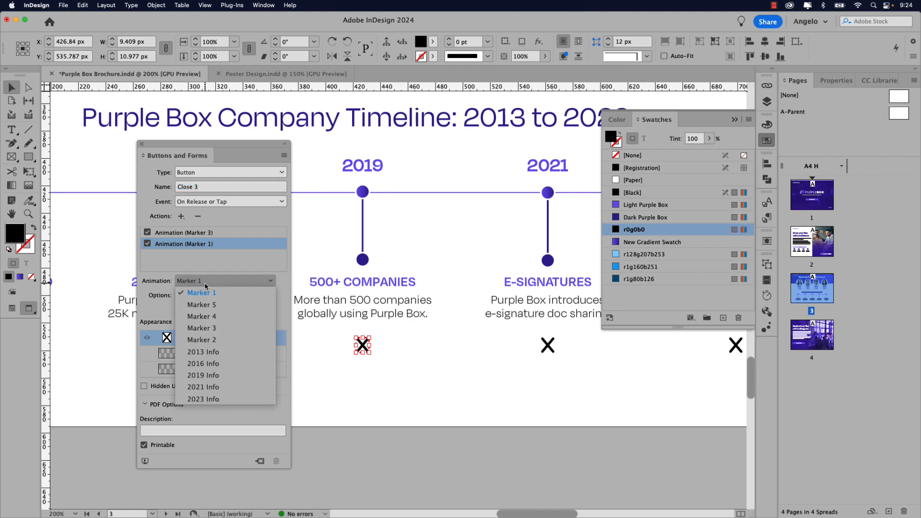
pyautogui.click(212, 378)
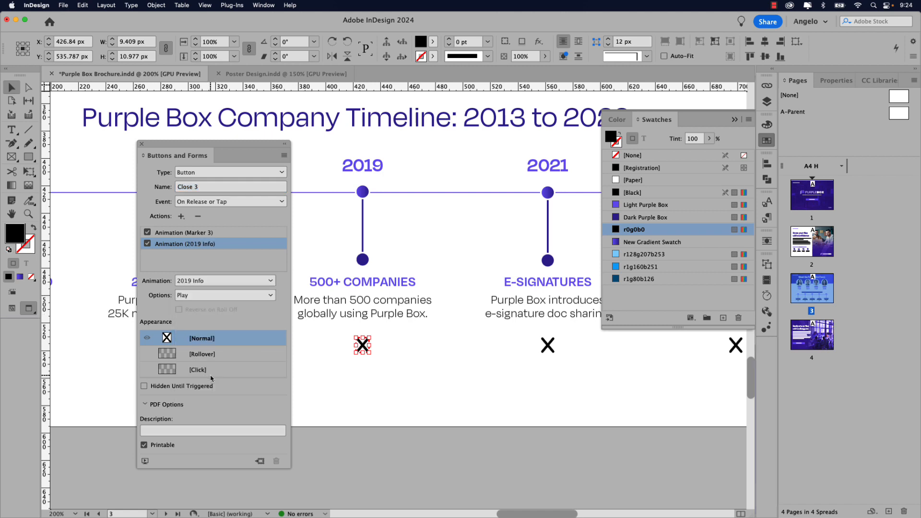
pyautogui.click(202, 297)
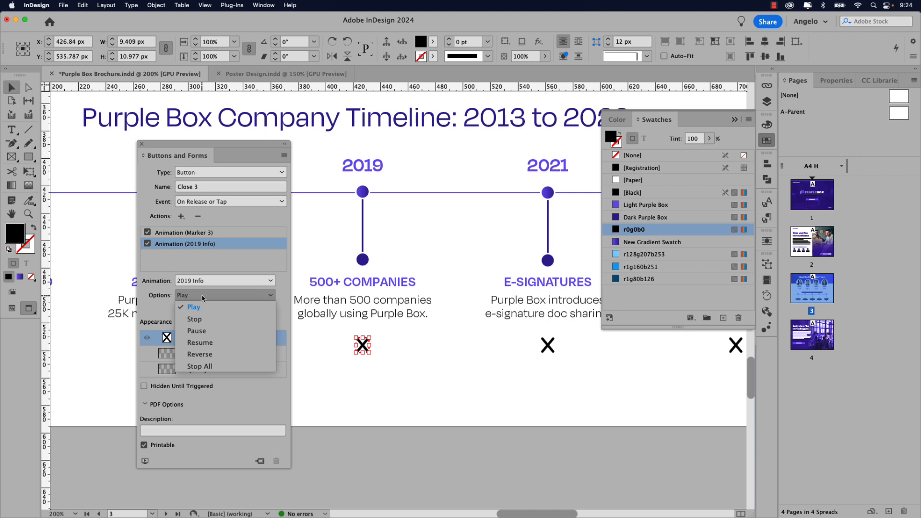
pyautogui.click(214, 355)
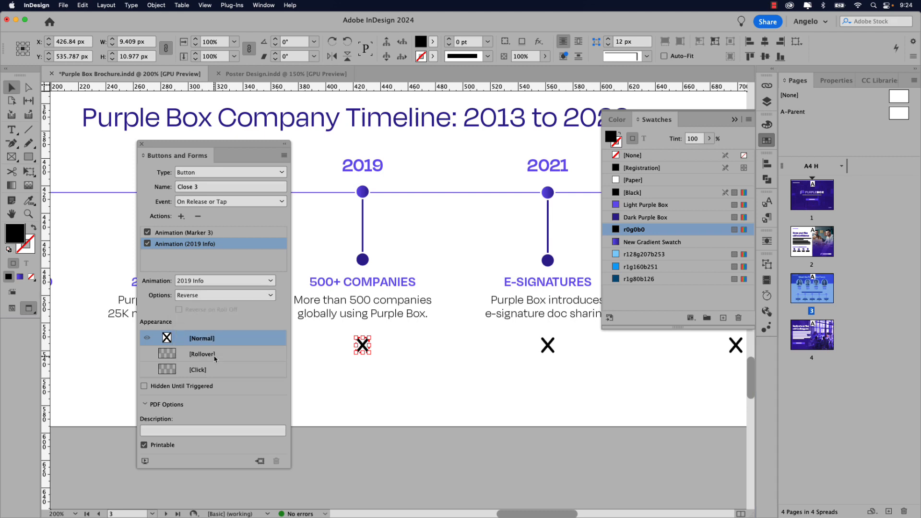
# - Add a Light Purple Box Rollover state and compare it with the Normal look
pyautogui.click(200, 354)
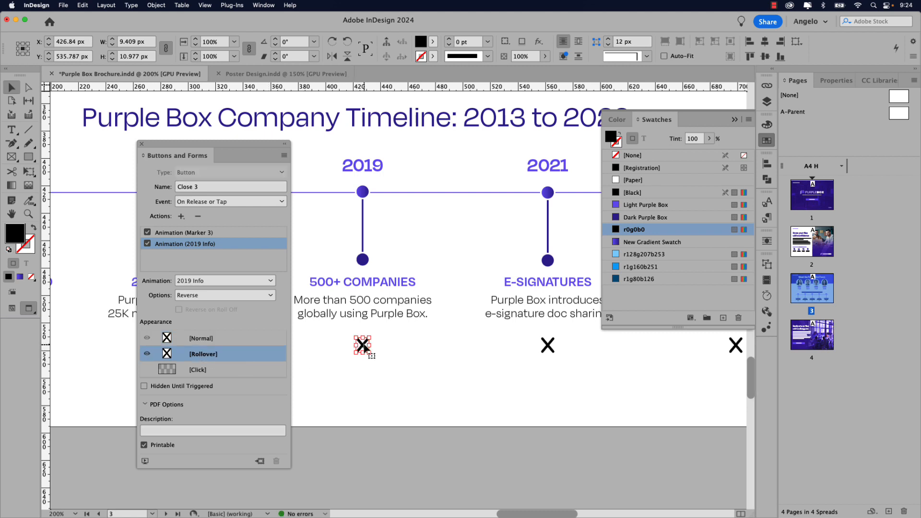
pyautogui.click(639, 205)
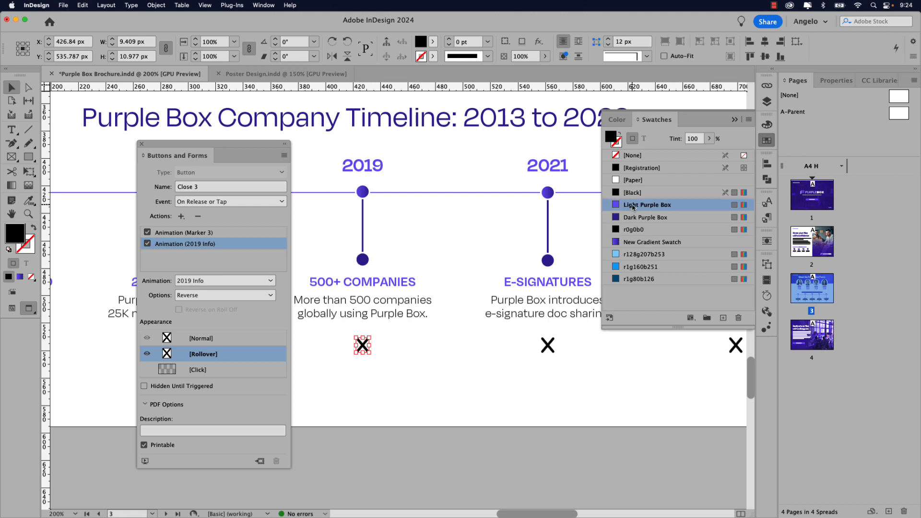
pyautogui.click(205, 341)
pyautogui.click(204, 348)
pyautogui.click(203, 343)
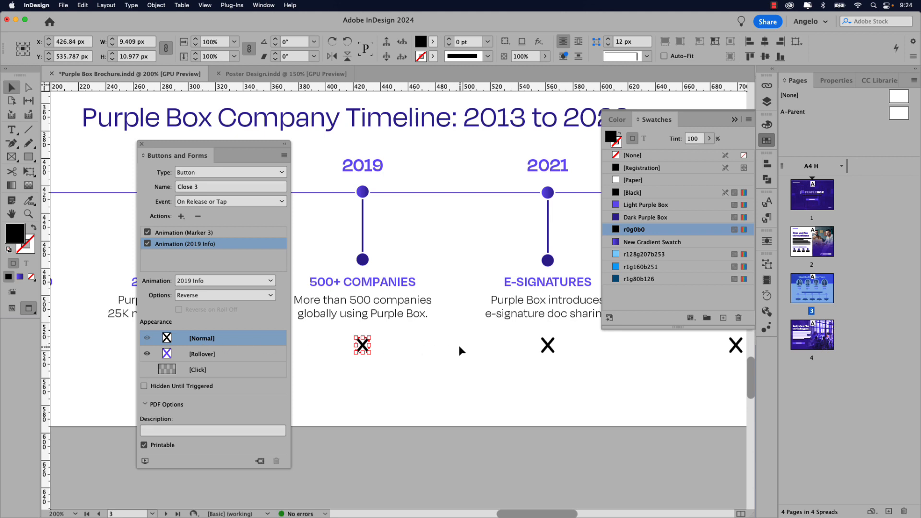
# - Turn the X in the 2021 block into a button named Close 4
pyautogui.click(550, 347)
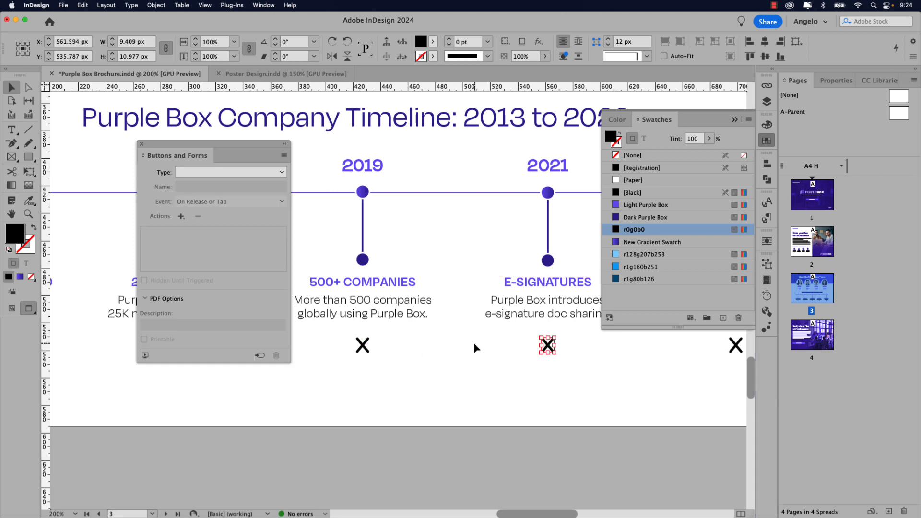
pyautogui.click(235, 172)
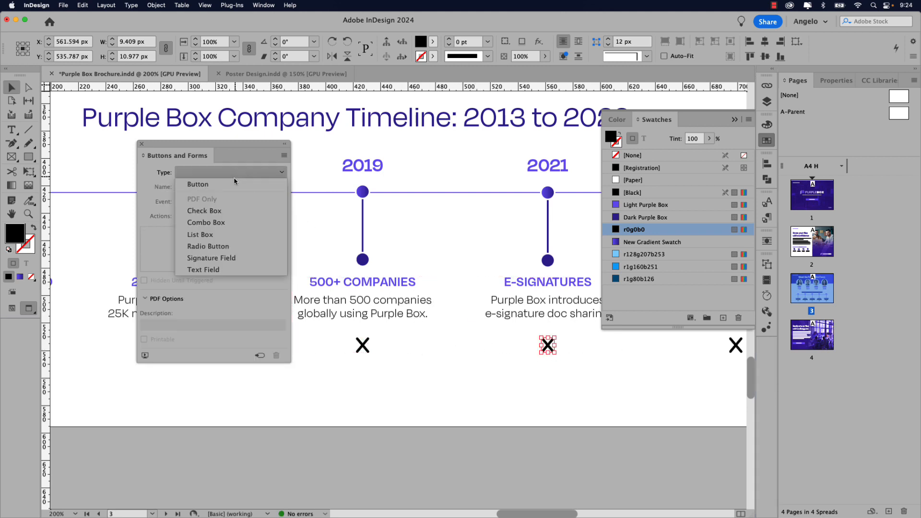
pyautogui.click(235, 183)
pyautogui.click(174, 187)
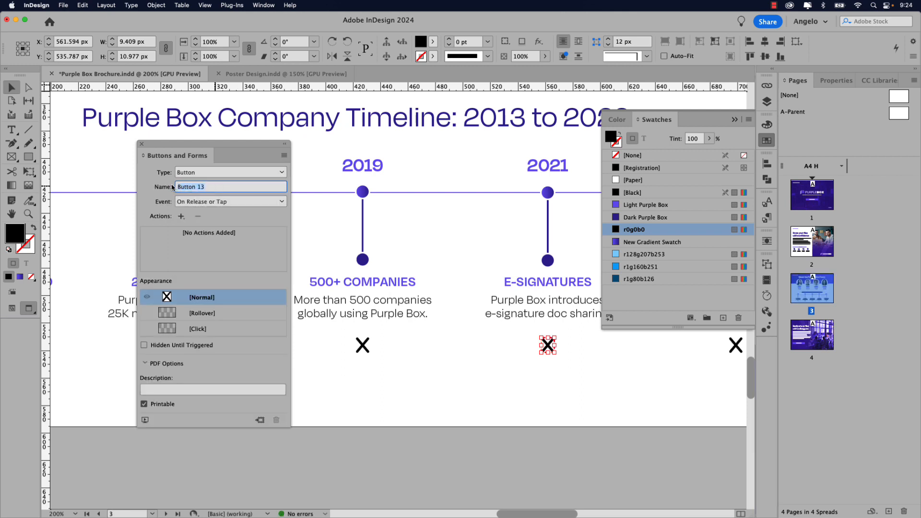
pyautogui.write('Close 4')
pyautogui.press('Return')
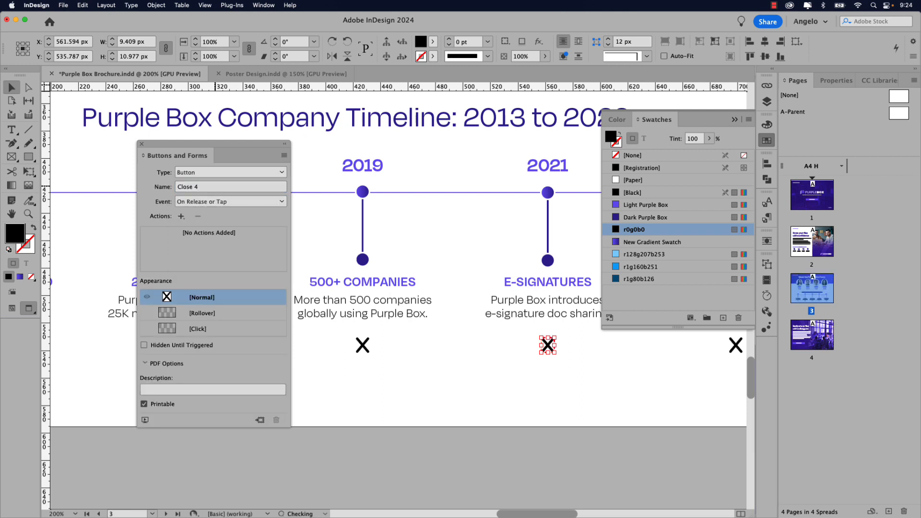
# - Add an Animation action that plays Marker 4 in reverse
pyautogui.click(181, 217)
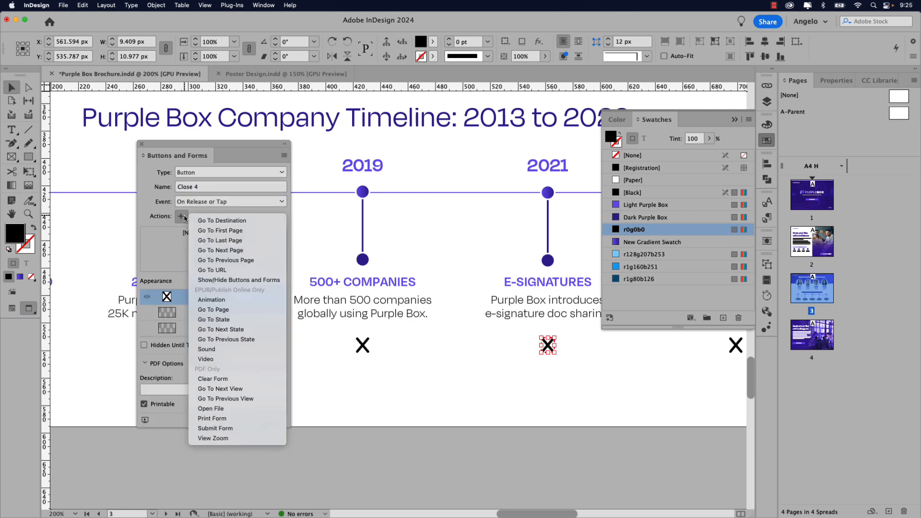
pyautogui.click(238, 299)
pyautogui.click(207, 282)
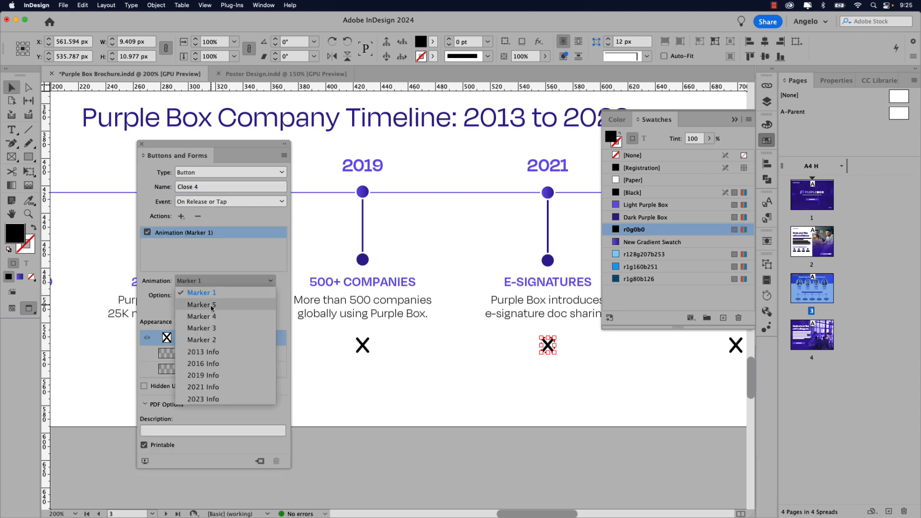
pyautogui.click(212, 316)
pyautogui.click(200, 295)
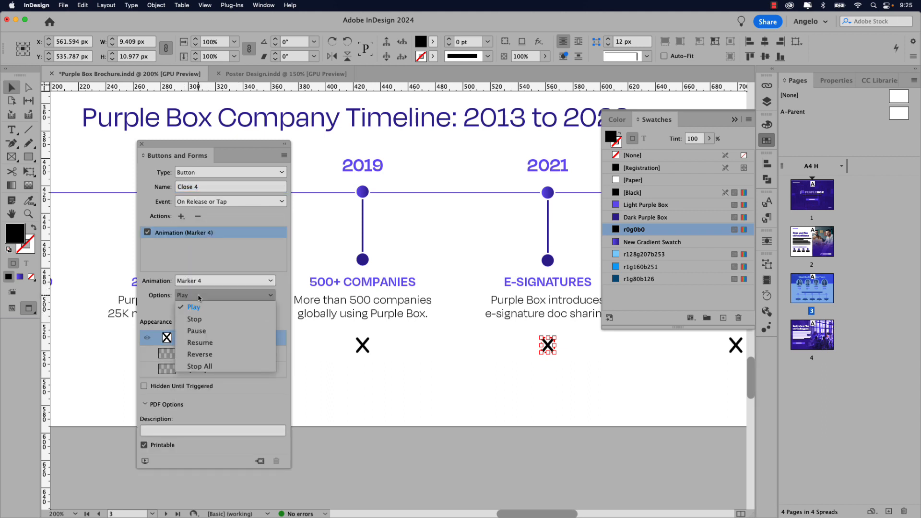
pyautogui.click(201, 355)
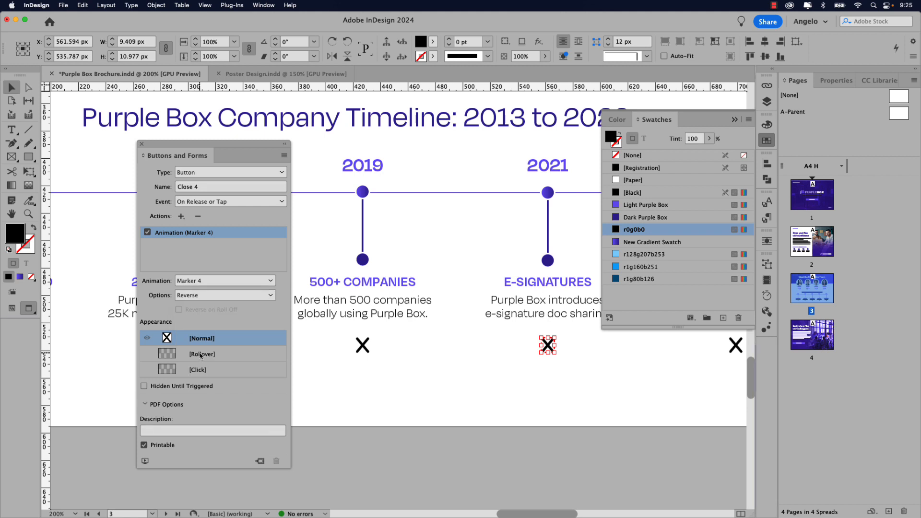
# - Add a second Animation action reversing 2021 Info
pyautogui.click(181, 216)
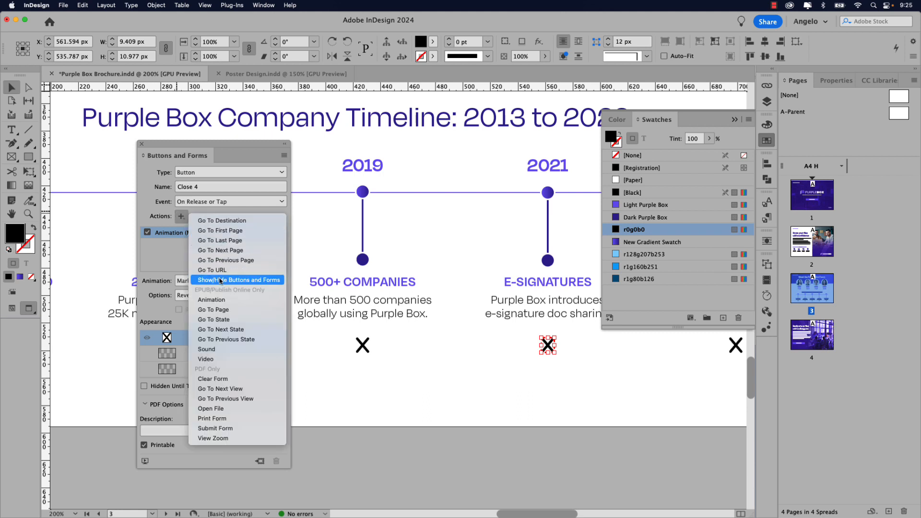
pyautogui.click(212, 300)
pyautogui.click(213, 281)
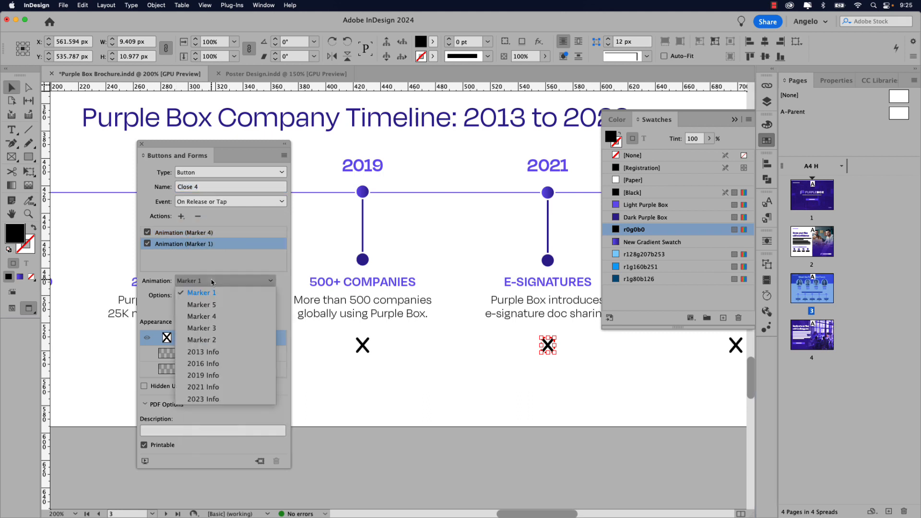
pyautogui.click(207, 387)
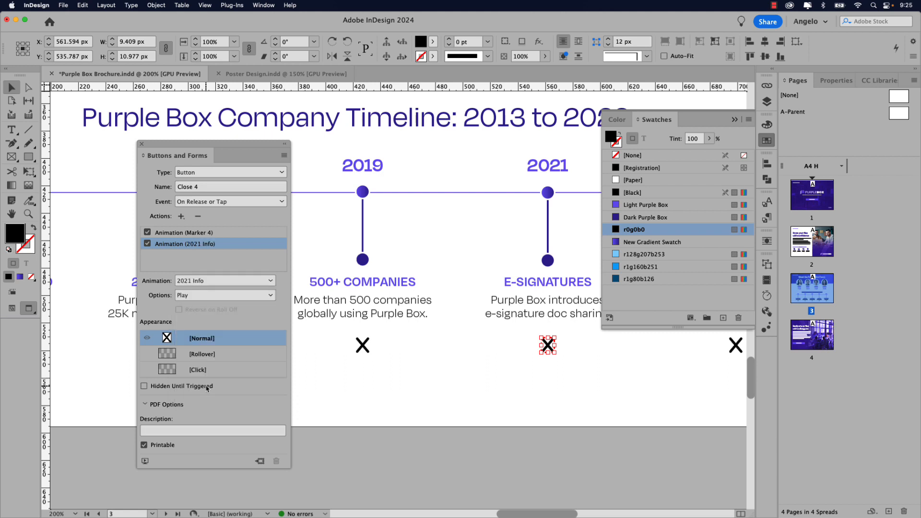
pyautogui.click(194, 294)
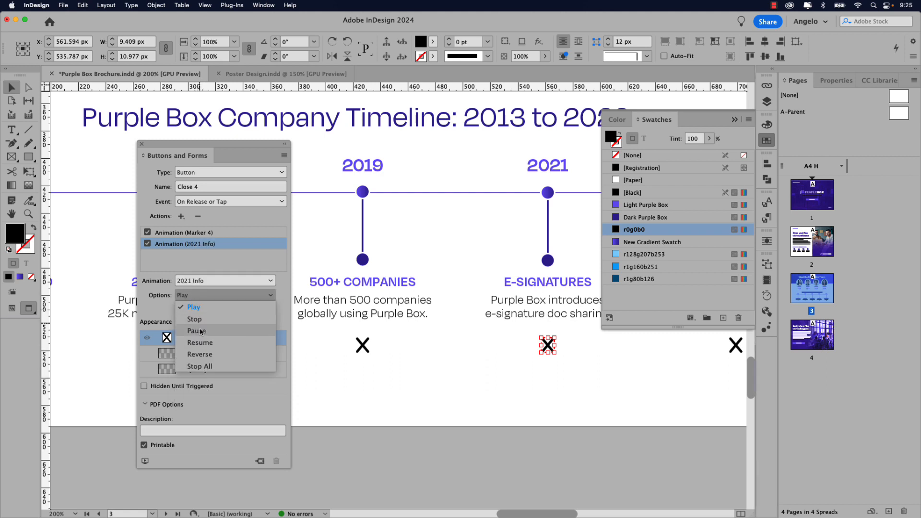
pyautogui.click(203, 355)
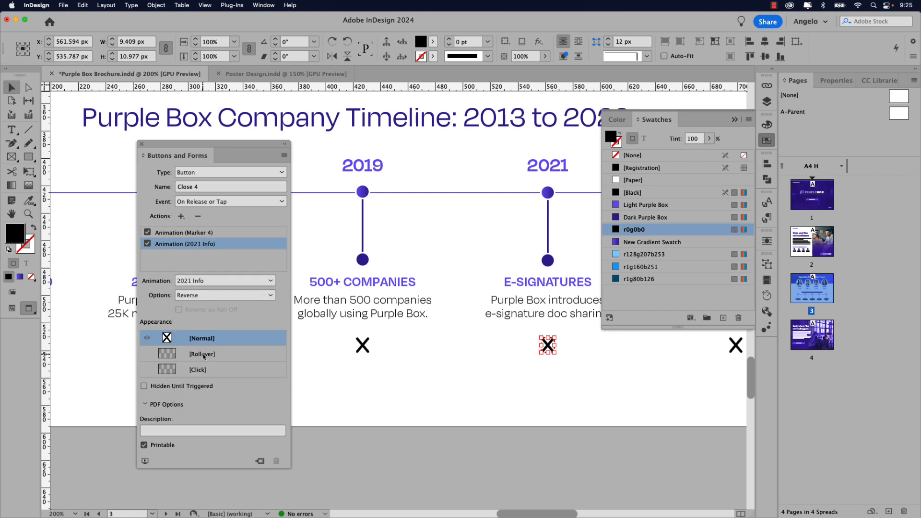
# - Give the X a Light Purple Box Rollover state, return to Normal, and deselect
pyautogui.click(203, 355)
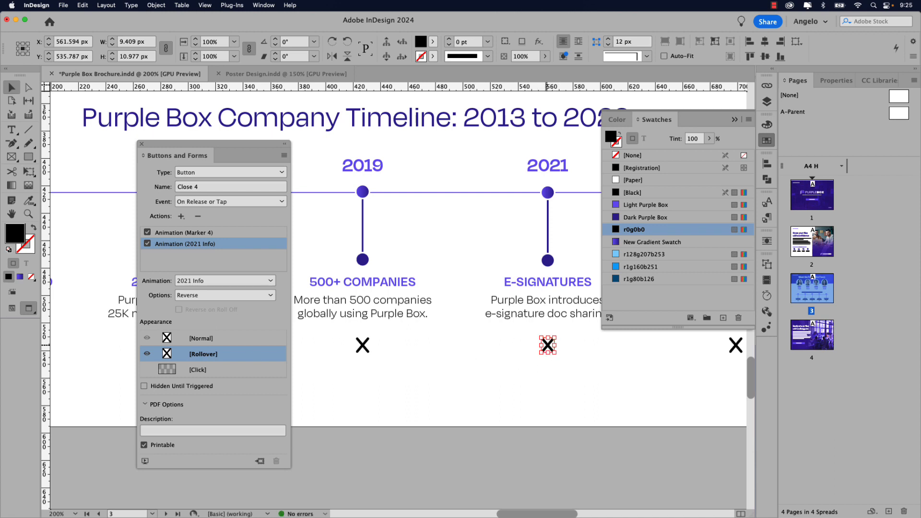
pyautogui.click(633, 205)
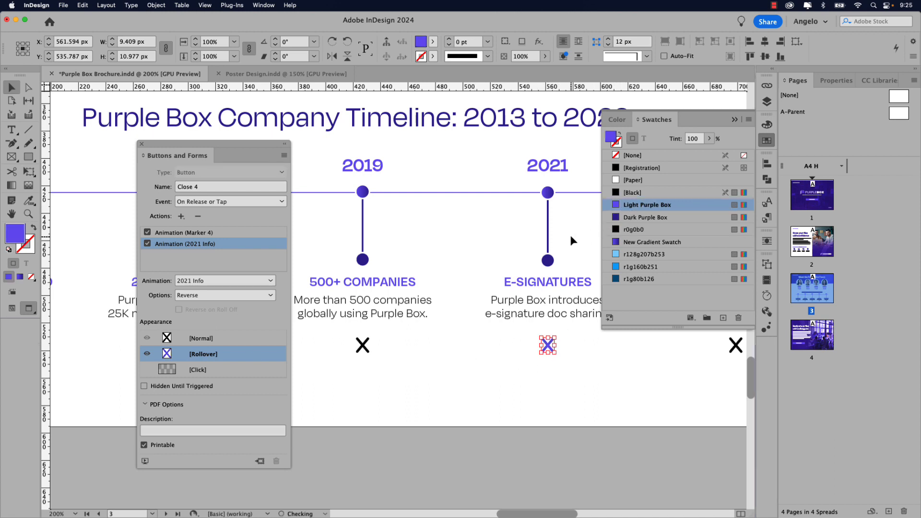
pyautogui.click(206, 339)
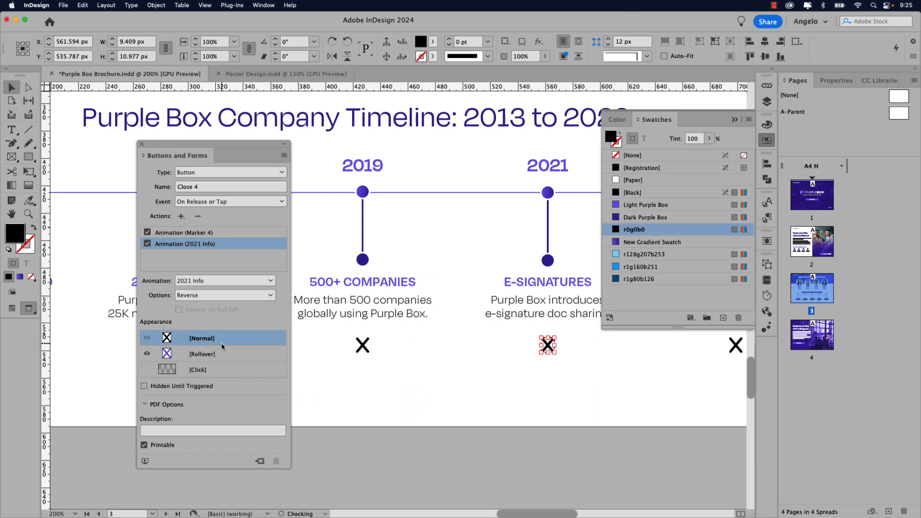
pyautogui.click(422, 358)
# - Convert the 2023 X into a button named Close 5
pyautogui.hscroll(6, 432, 355)
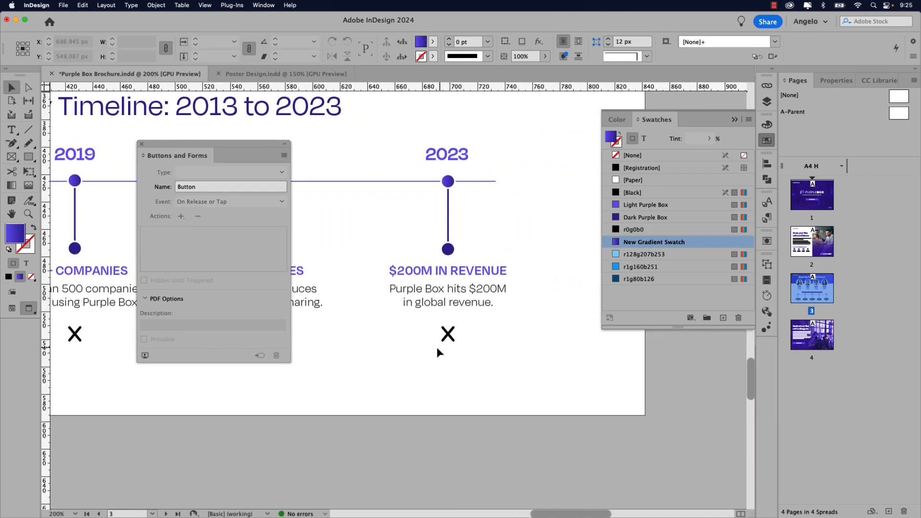
pyautogui.click(447, 335)
pyautogui.click(233, 172)
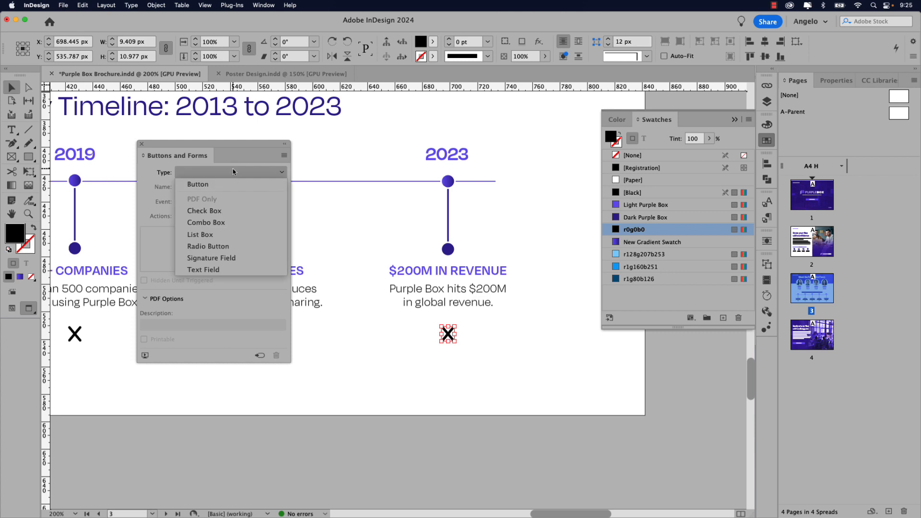
pyautogui.click(227, 185)
pyautogui.click(201, 187)
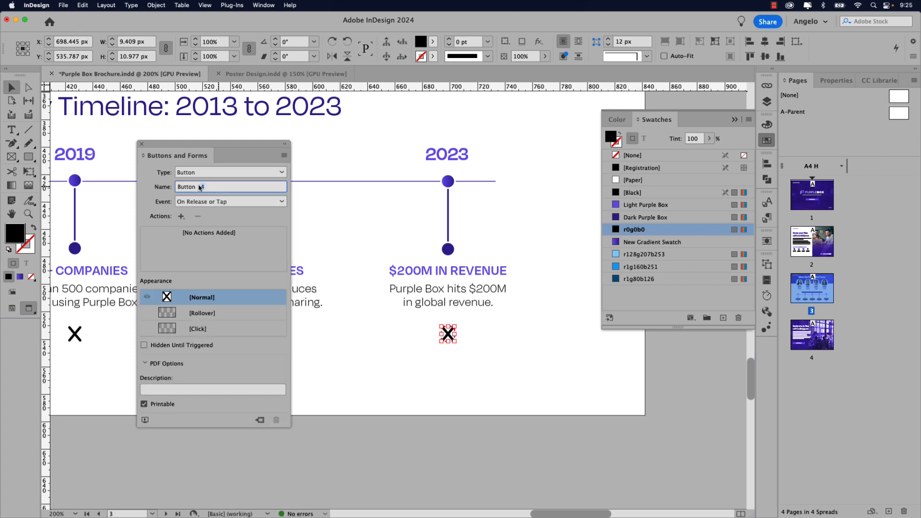
pyautogui.tripleClick(200, 187)
pyautogui.write('Close 5')
pyautogui.press('Return')
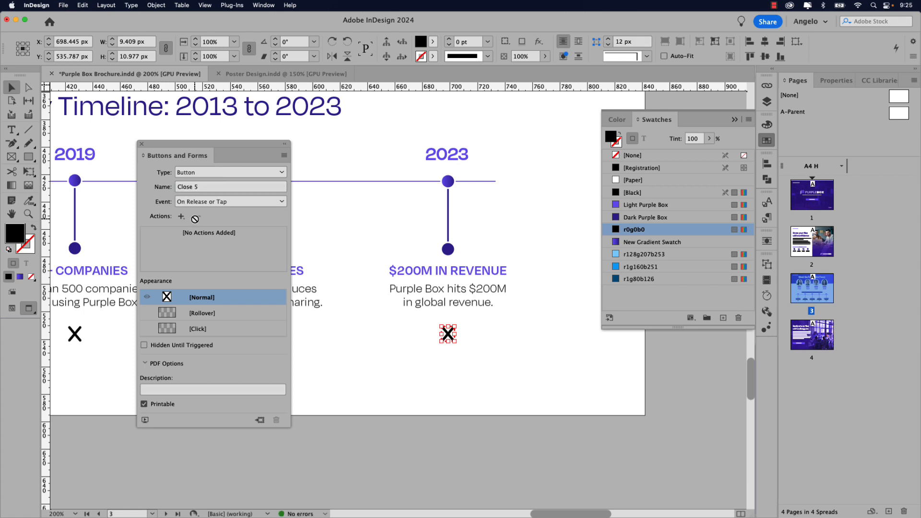
# - Add an Animation action to Close 5 that plays Marker 5 in reverse
pyautogui.click(182, 216)
pyautogui.click(211, 299)
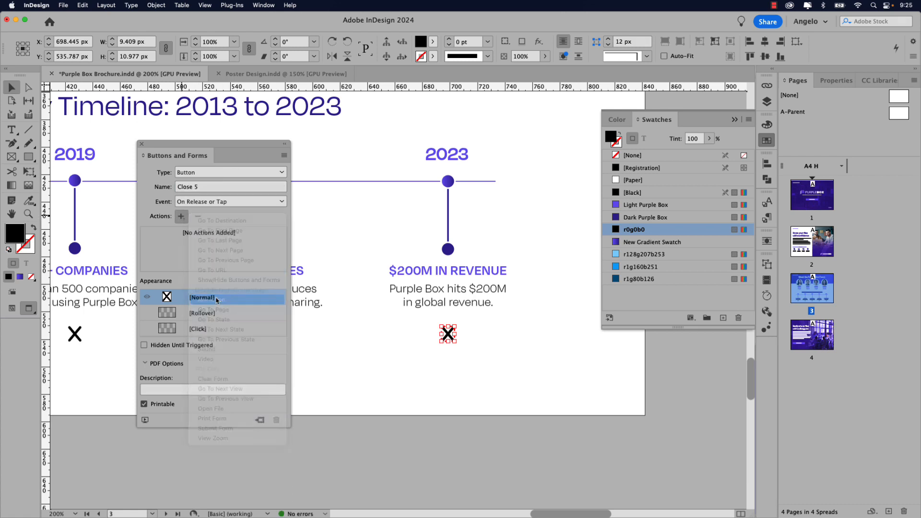
pyautogui.click(214, 282)
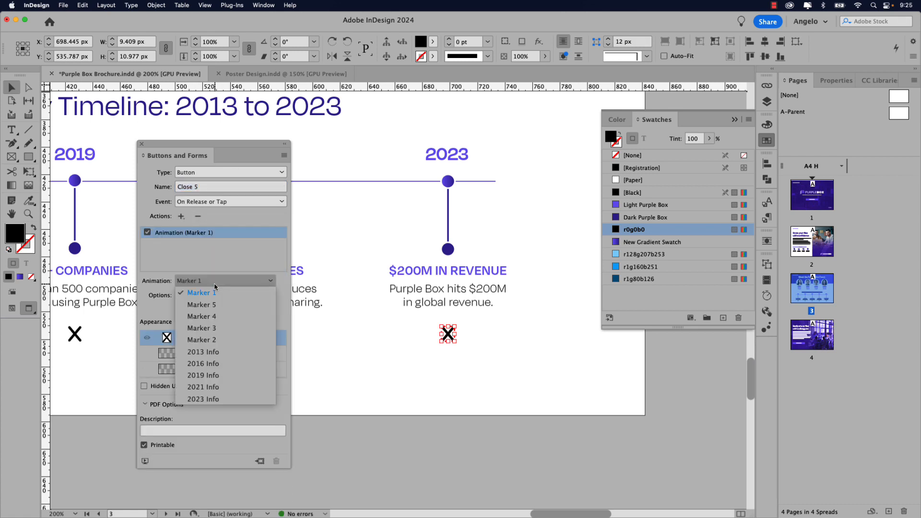
pyautogui.click(216, 305)
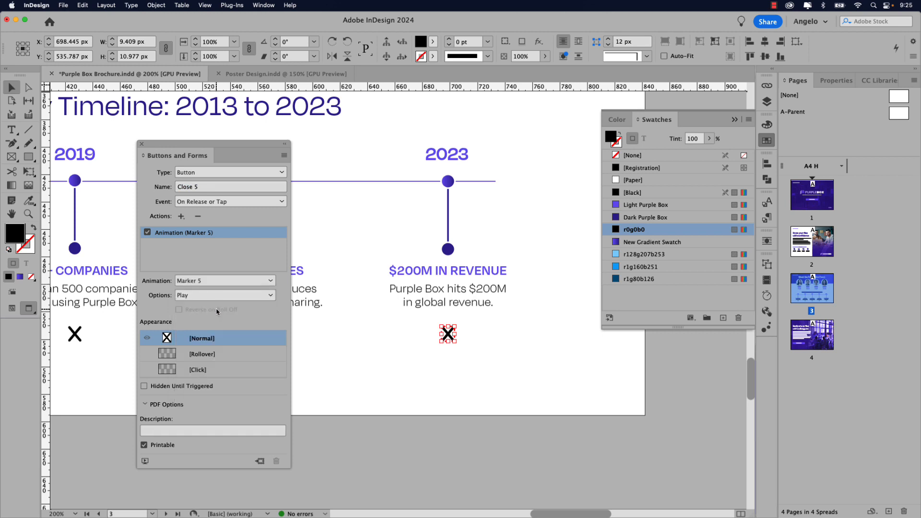
pyautogui.click(214, 296)
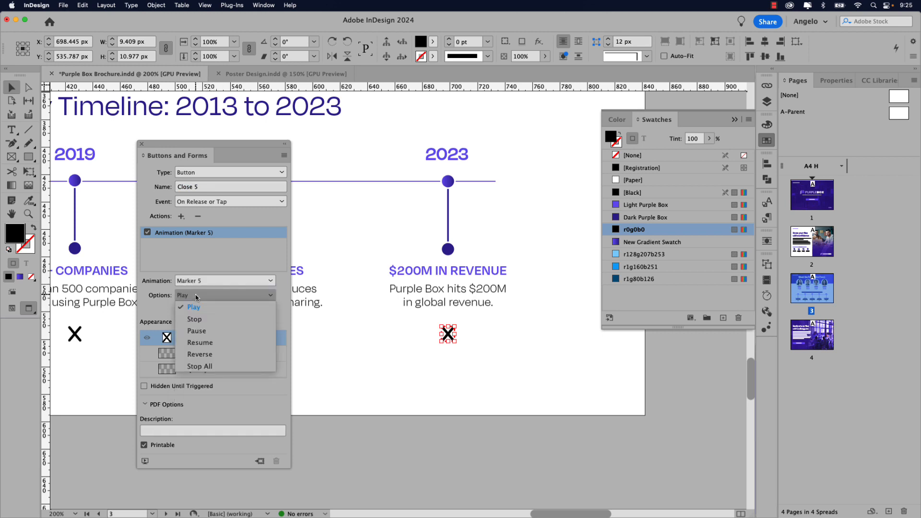
pyautogui.click(203, 356)
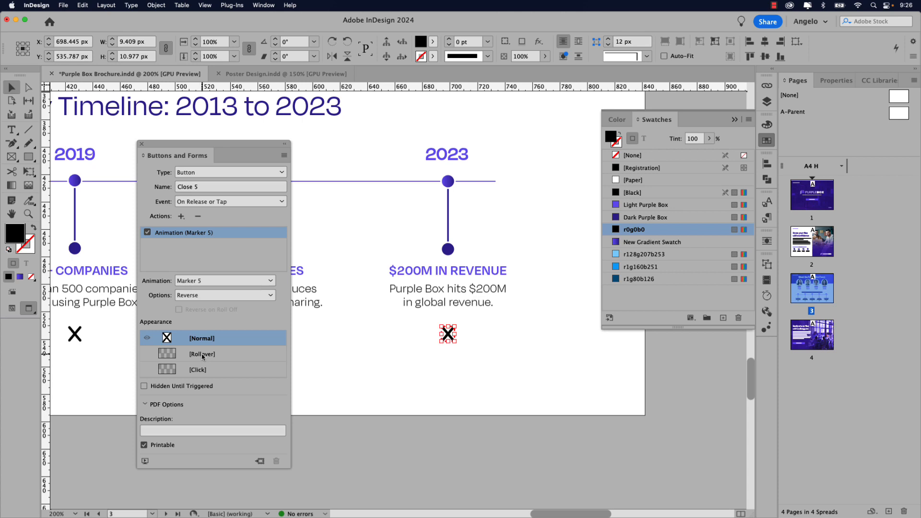
# - Add a second Animation action that plays 2023 Info in reverse
pyautogui.click(180, 217)
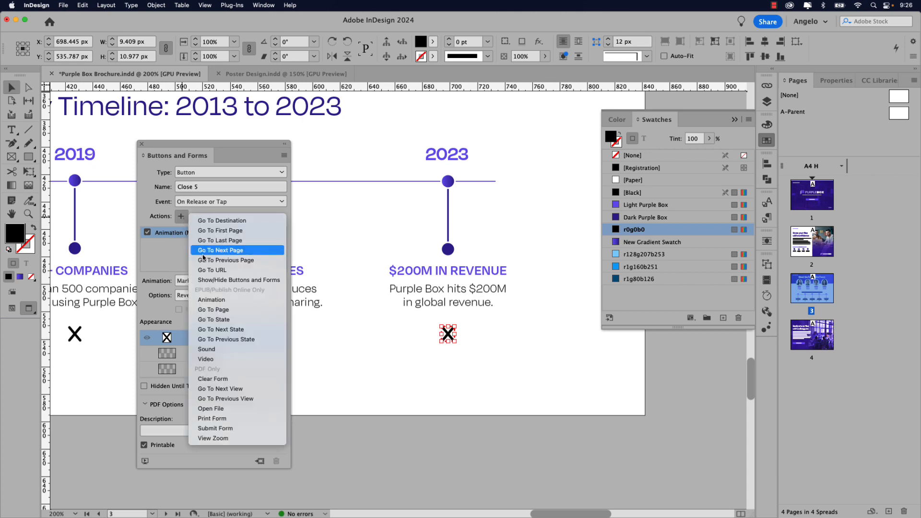
pyautogui.click(214, 301)
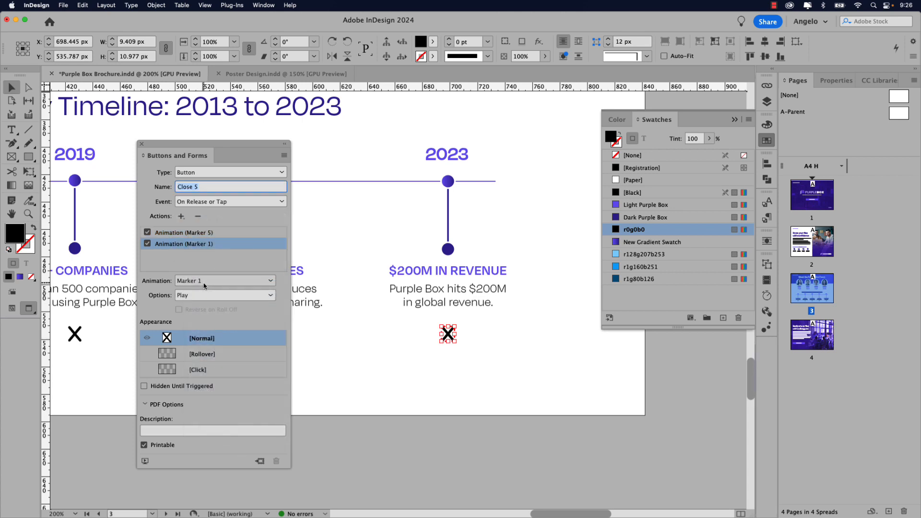
pyautogui.click(204, 281)
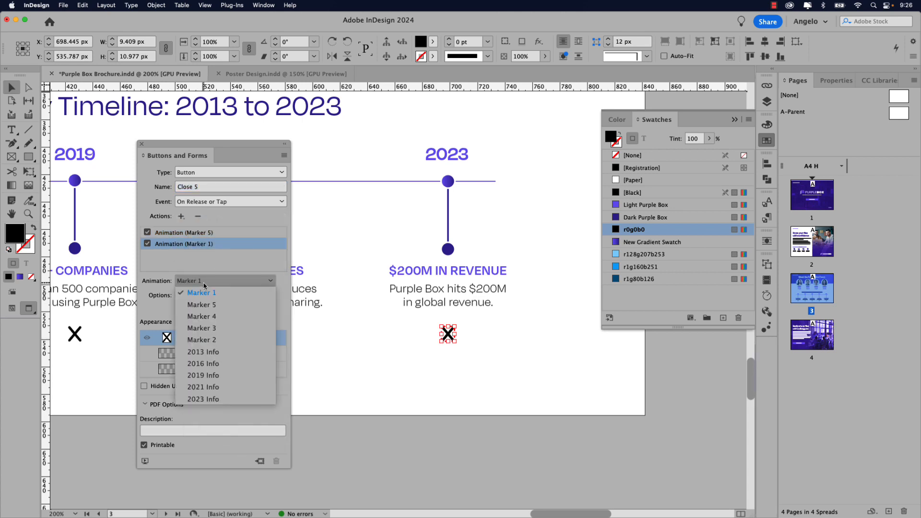
pyautogui.click(214, 400)
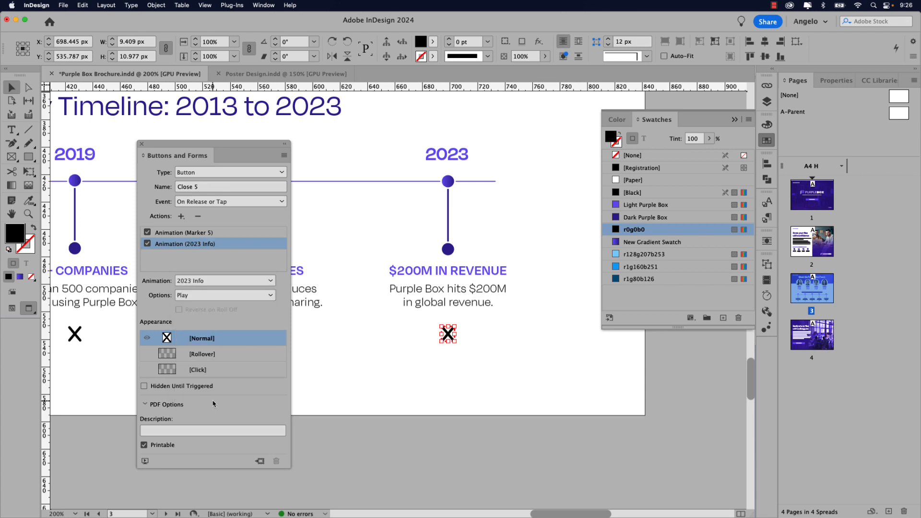
pyautogui.click(187, 296)
pyautogui.click(203, 356)
# - Give the Close 5 button a Light Purple Box rollover appearance
pyautogui.click(203, 355)
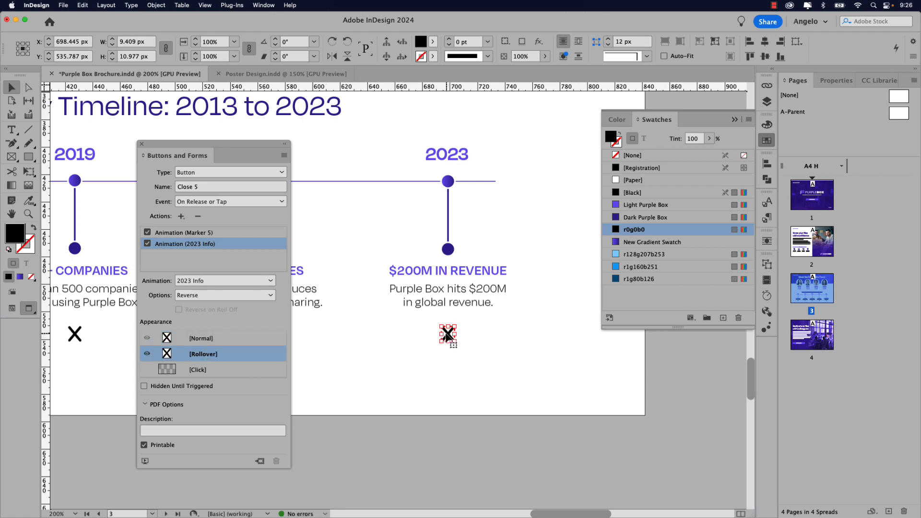
pyautogui.click(648, 205)
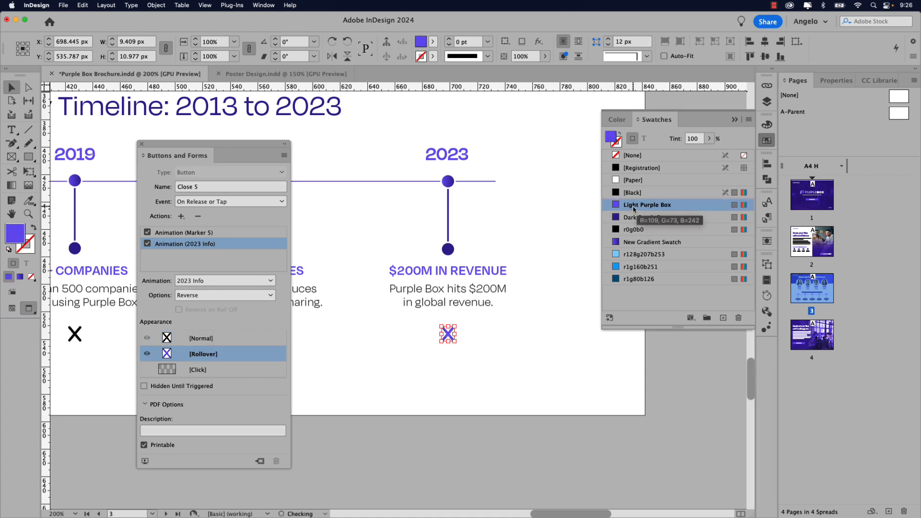
pyautogui.click(219, 339)
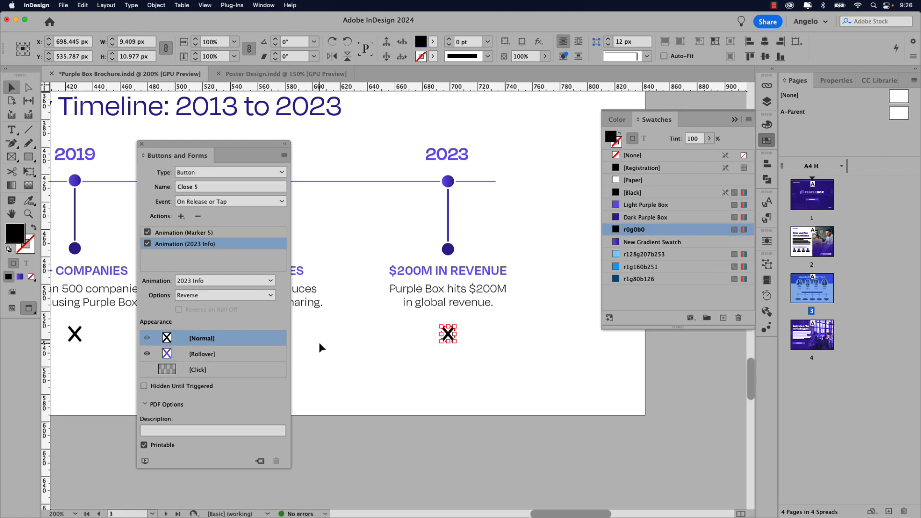
pyautogui.press('super+0')
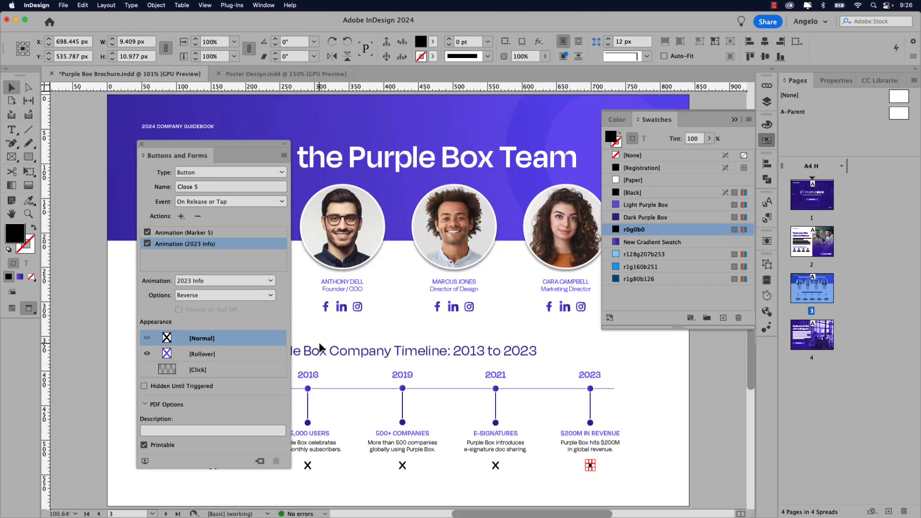
# - Reset the workspace layout and deselect the 2023 X
pyautogui.click(809, 21)
pyautogui.click(816, 139)
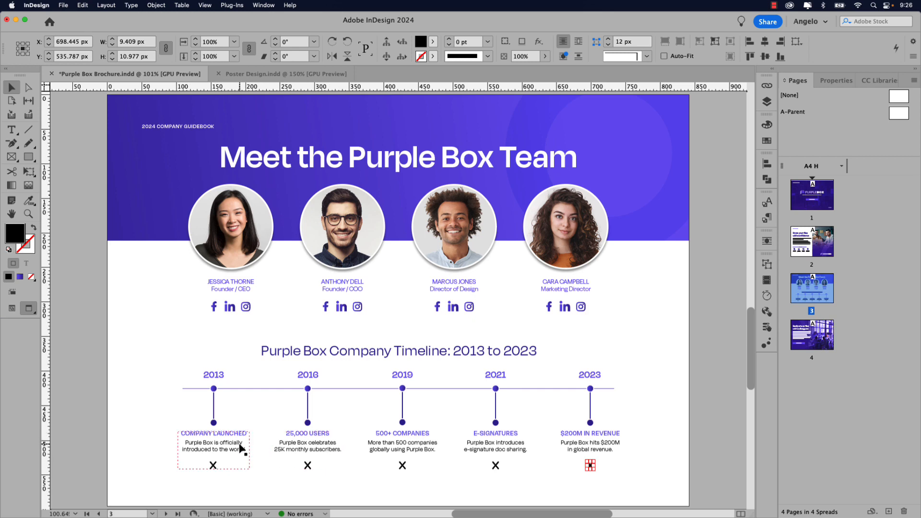
pyautogui.click(164, 424)
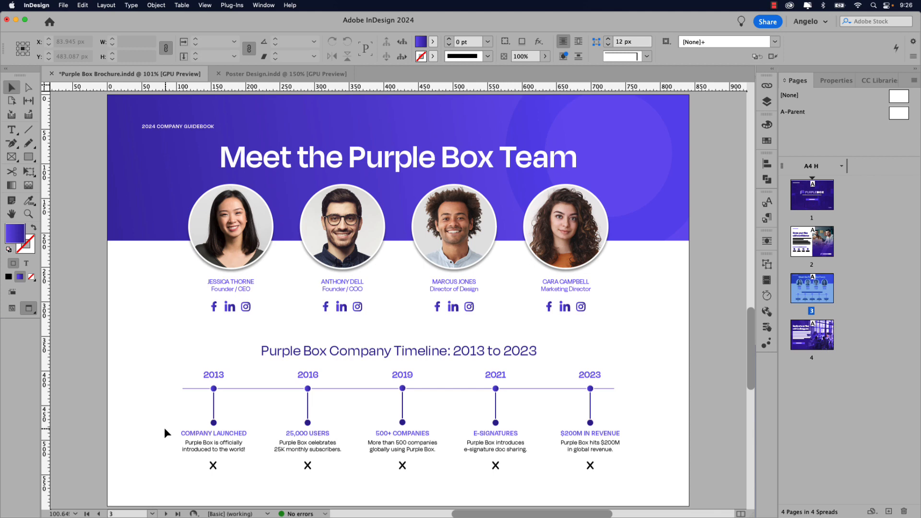
# - Untick On Page Load for the 2013 marker line's animation, then select the 2016–2023 marker lines
pyautogui.click(214, 409)
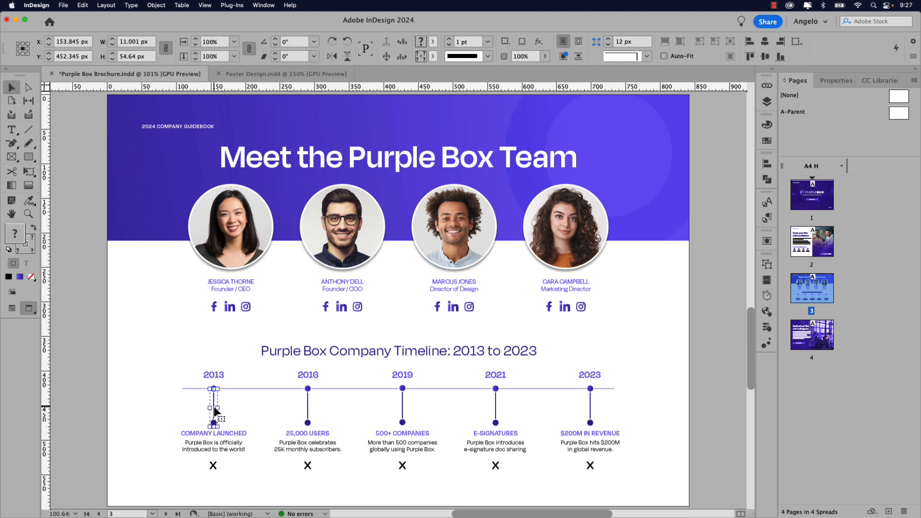
pyautogui.click(767, 343)
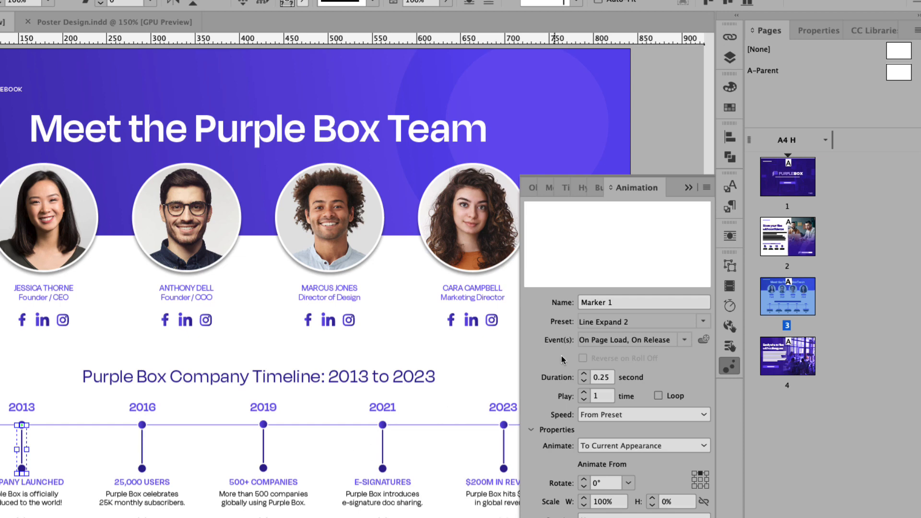
pyautogui.click(685, 341)
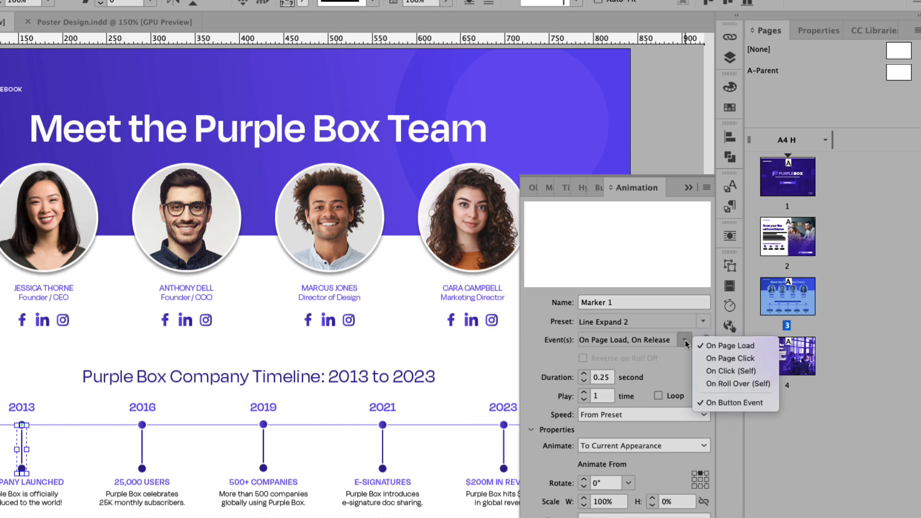
pyautogui.click(730, 346)
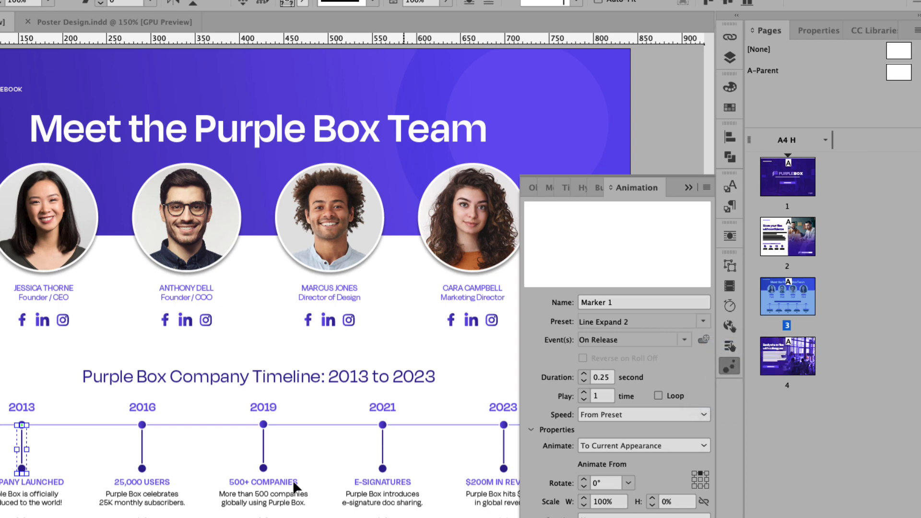
pyautogui.moveTo(119, 443); pyautogui.dragTo(516, 480)
# - Remove On Page Load from the selected markers' and the info captions' animation events
pyautogui.click(685, 340)
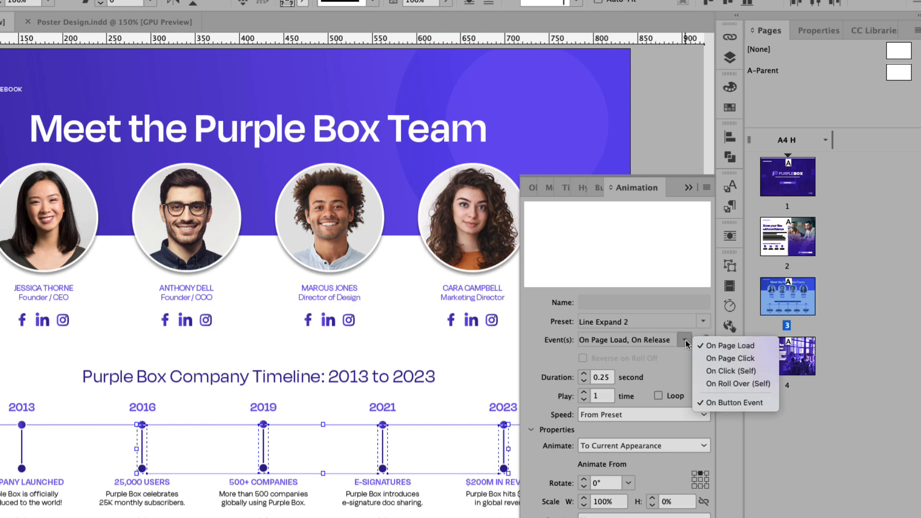
pyautogui.click(711, 346)
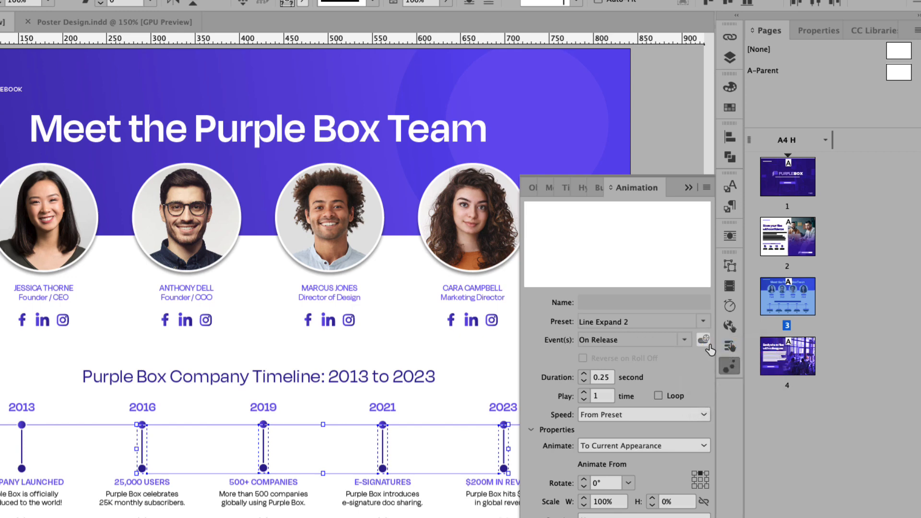
pyautogui.moveTo(5, 487); pyautogui.dragTo(511, 517)
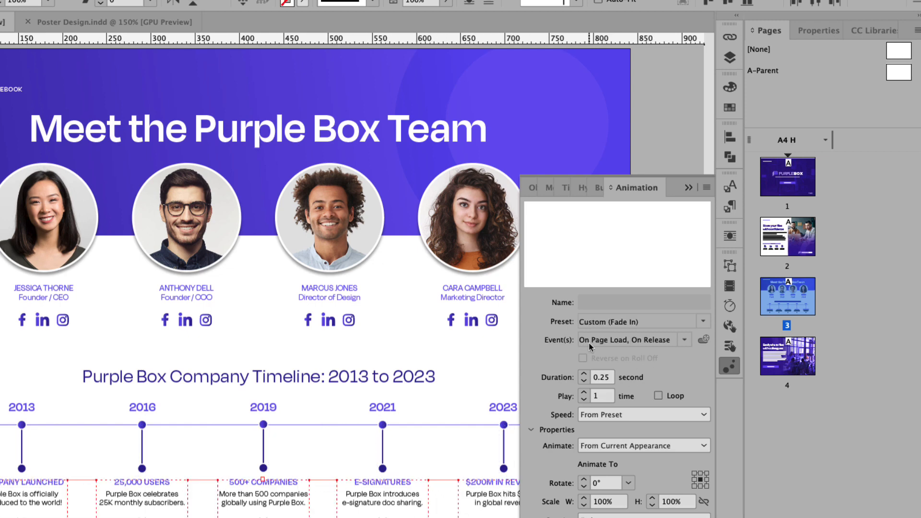
pyautogui.click(609, 343)
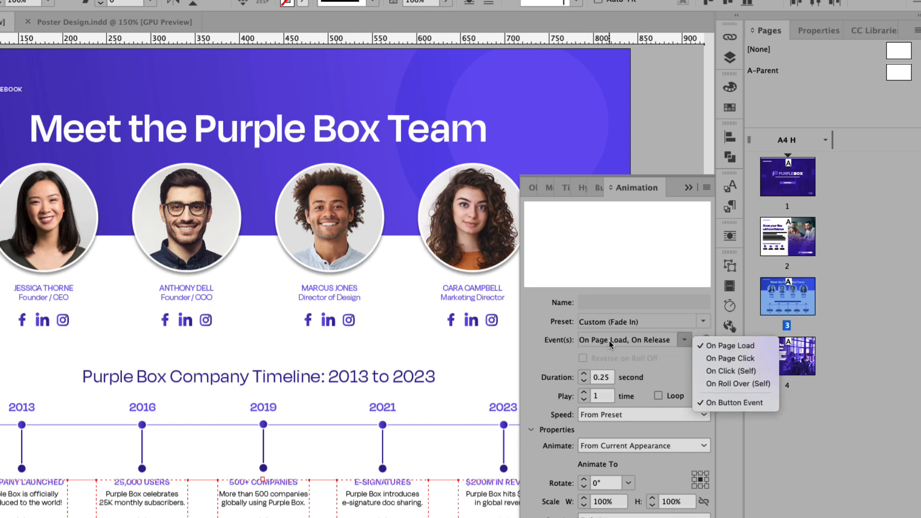
pyautogui.click(739, 349)
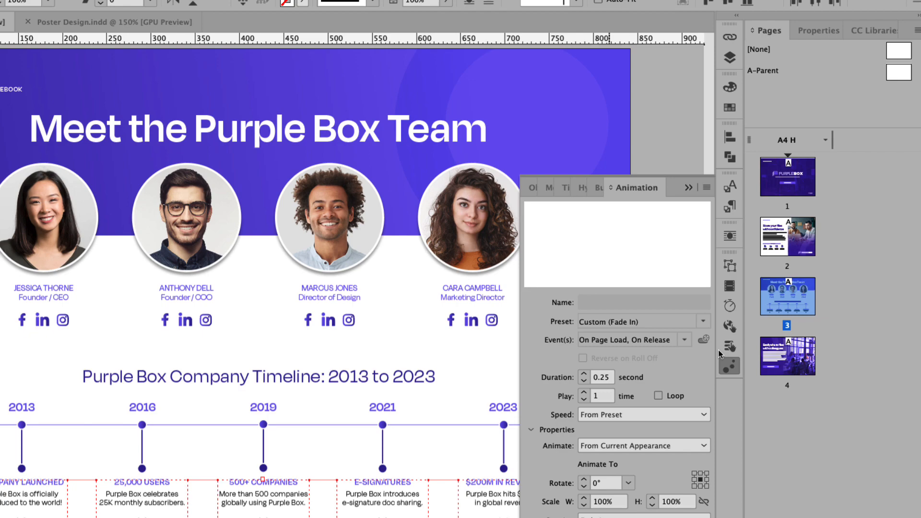
# - Recheck the event options, then open the spread in EPUB Interactivity Preview
pyautogui.click(689, 344)
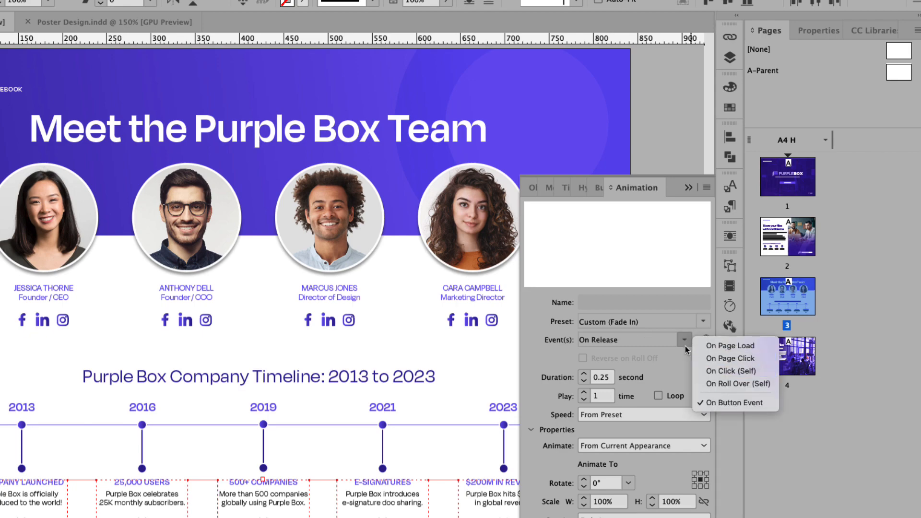
pyautogui.click(685, 344)
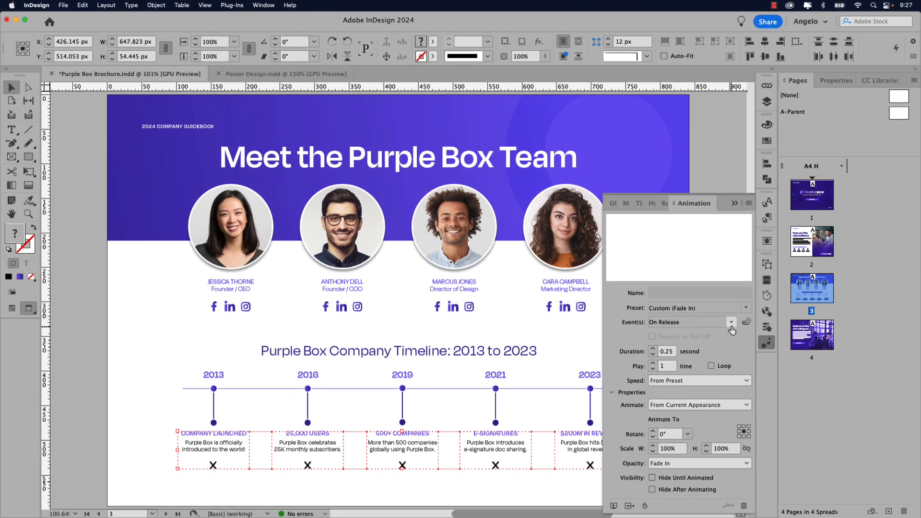
pyautogui.click(614, 506)
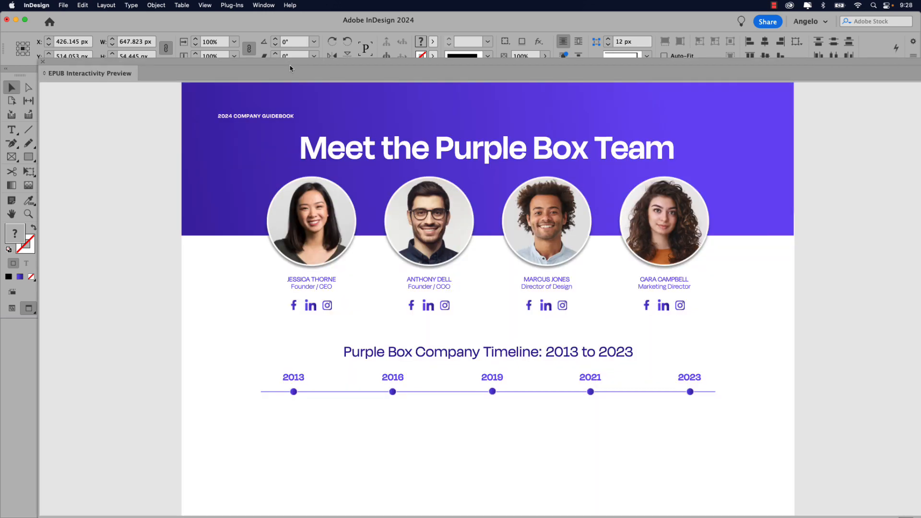
pyautogui.moveTo(289, 62); pyautogui.dragTo(258, 25)
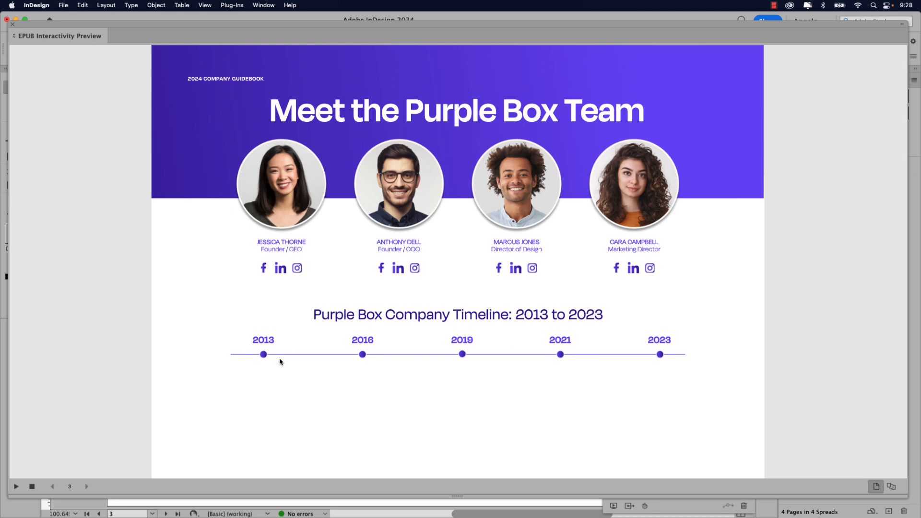
# - Reveal the 2013, 2019, 2021 and 2023 milestone details in the preview
pyautogui.click(263, 360)
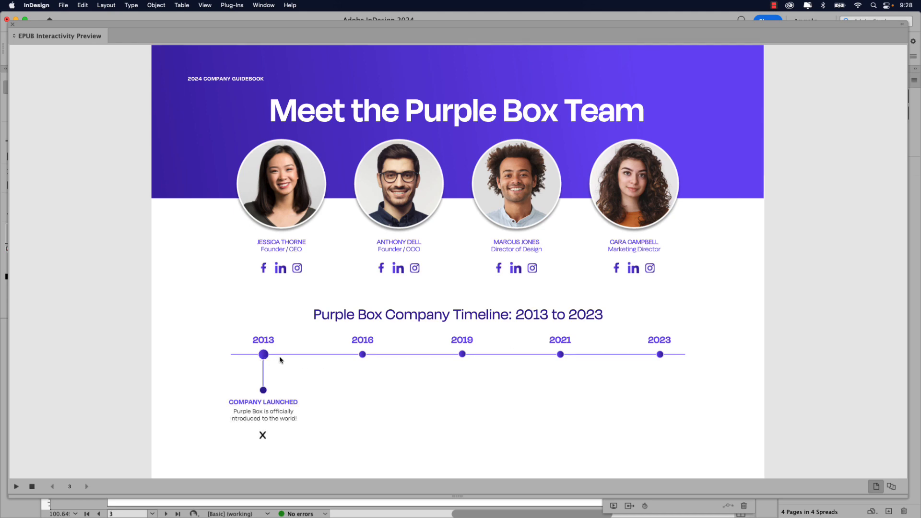
pyautogui.click(462, 356)
pyautogui.click(561, 355)
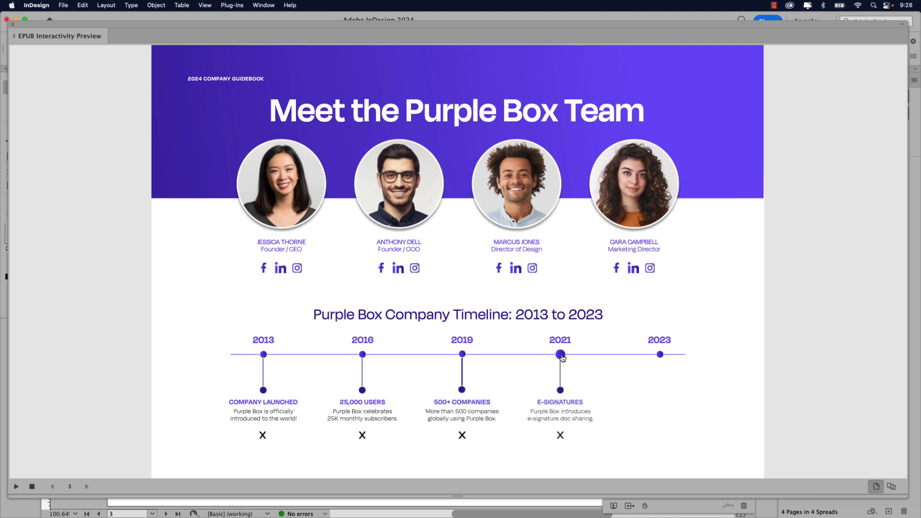
pyautogui.click(661, 355)
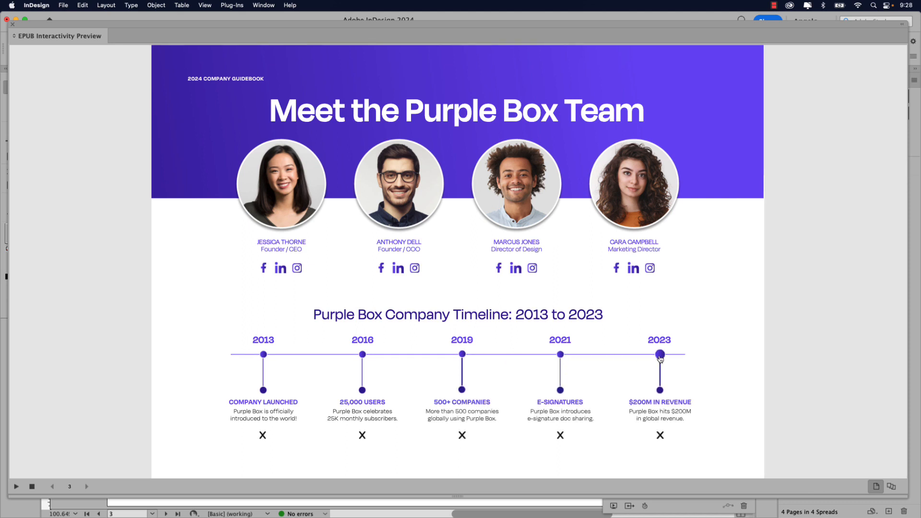
# - Hide the 2023, 2021, 2019, 2016 and 2013 details with their X buttons
pyautogui.click(660, 436)
pyautogui.click(559, 437)
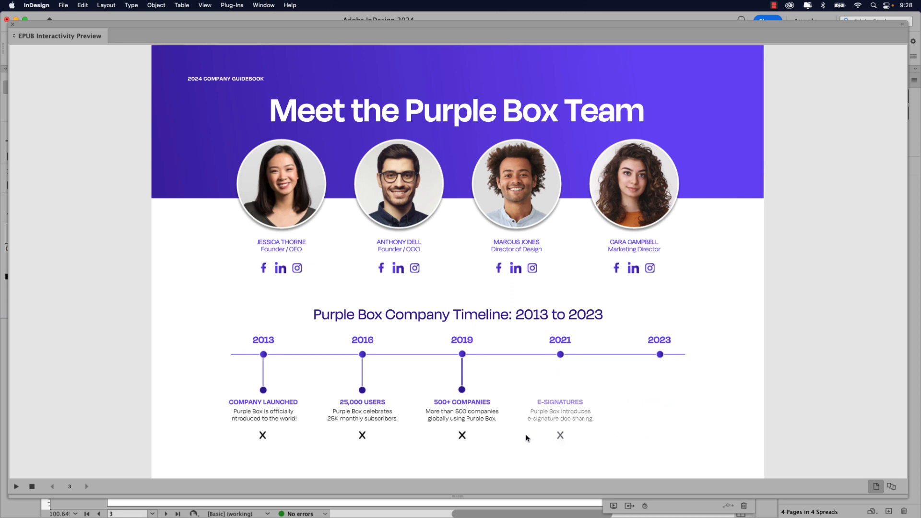
pyautogui.click(462, 436)
pyautogui.click(363, 436)
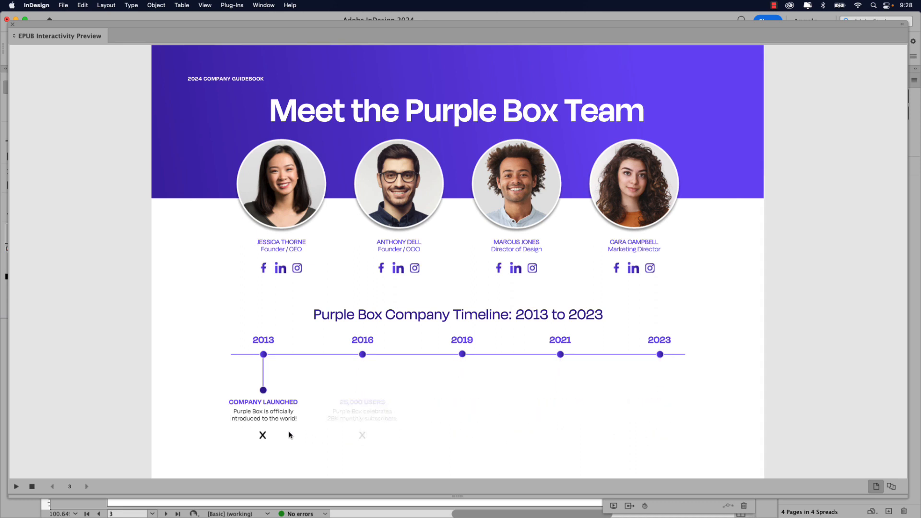
pyautogui.click(262, 436)
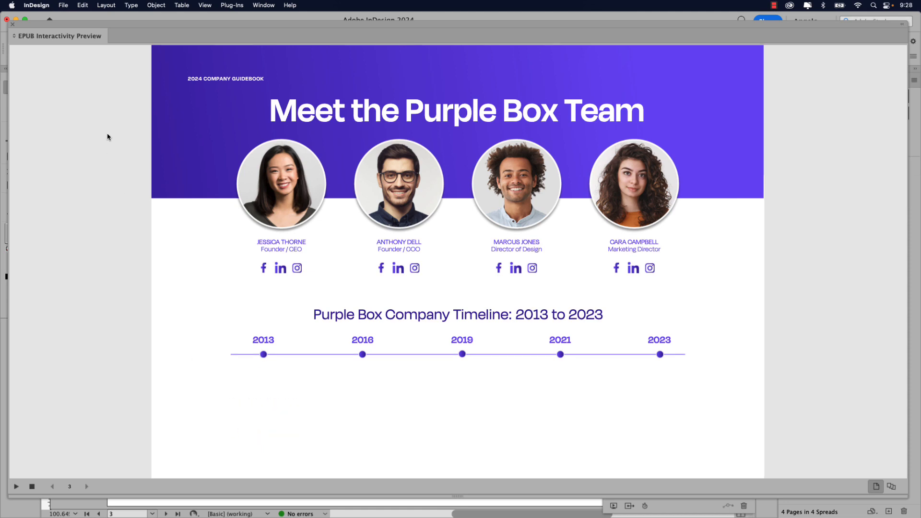
# - Close the EPUB preview, collapse the Animation panel and deselect everything
pyautogui.click(13, 25)
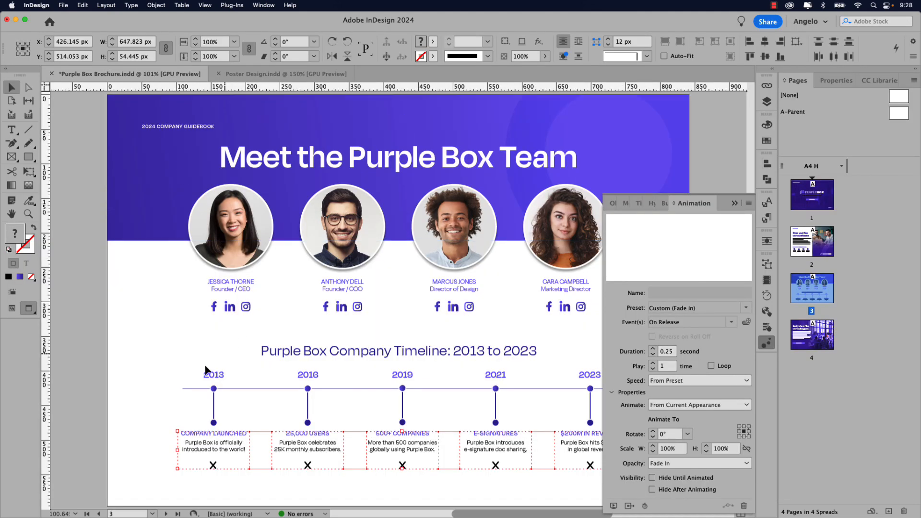
pyautogui.click(734, 203)
pyautogui.click(638, 394)
# - Float the Timing panel and make Marker 1 and 2013 Info play together for the 2013 dot
pyautogui.scroll(-3, 504, 451)
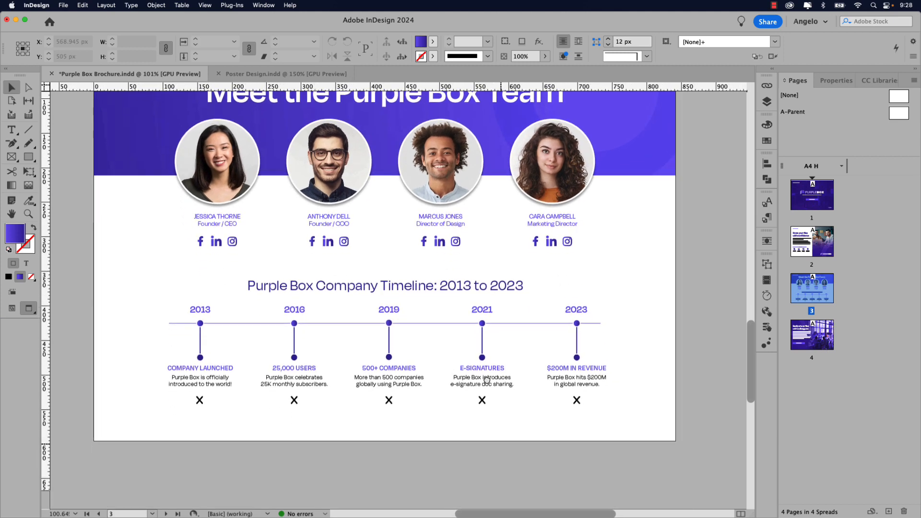
pyautogui.click(200, 307)
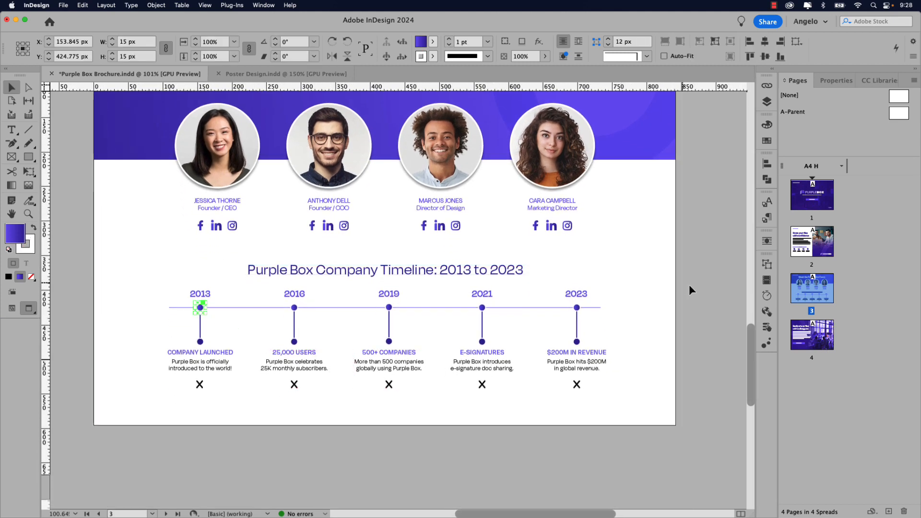
pyautogui.click(768, 294)
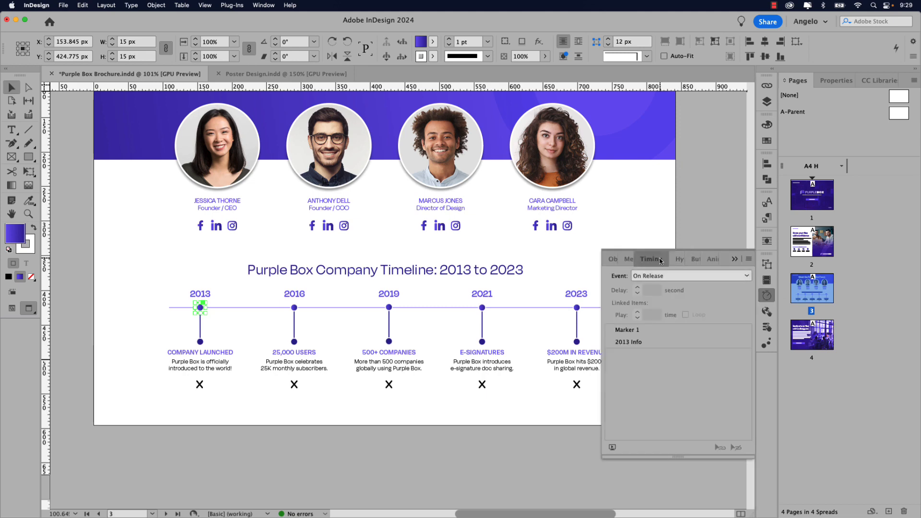
pyautogui.moveTo(620, 259); pyautogui.dragTo(338, 132)
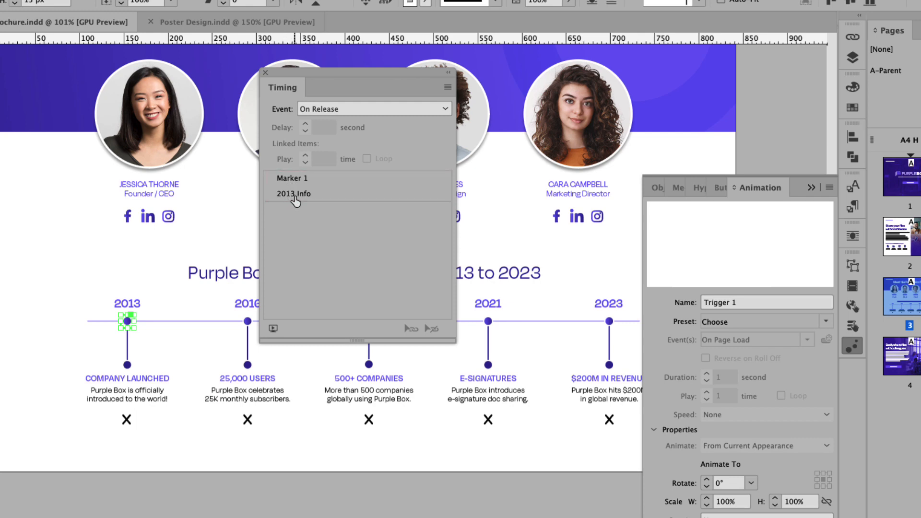
pyautogui.click(296, 183)
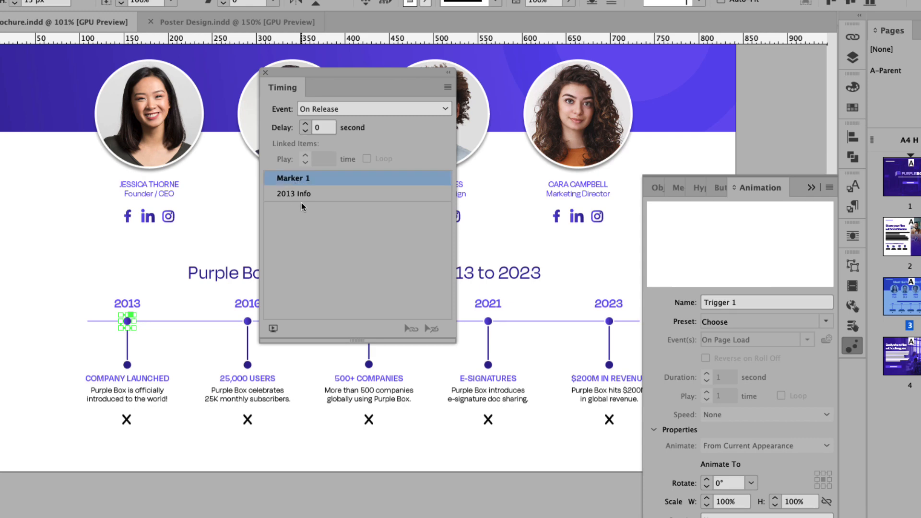
pyautogui.keyDown('shift'); pyautogui.click(304, 196); pyautogui.keyUp('shift')
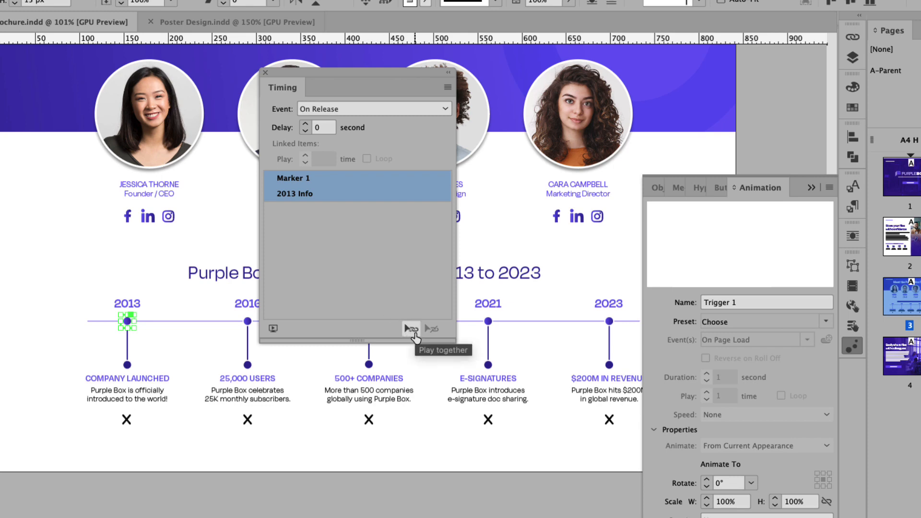
pyautogui.click(413, 330)
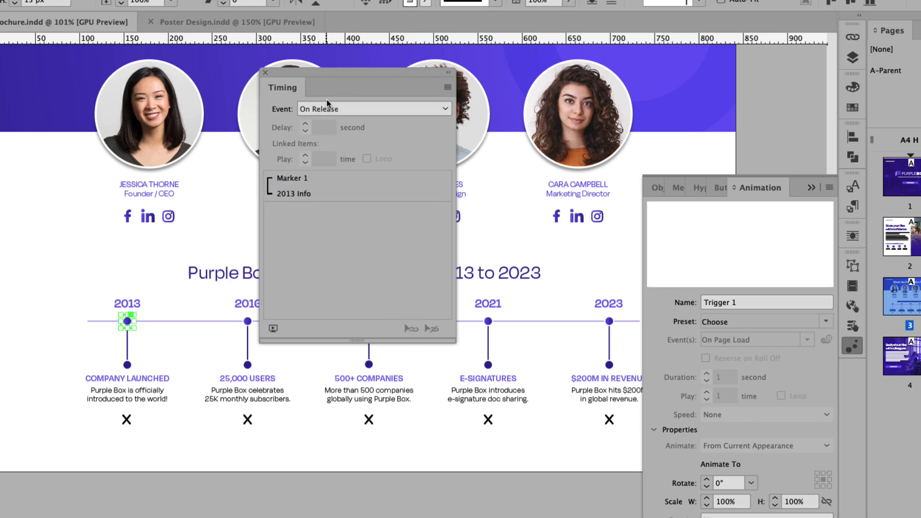
pyautogui.moveTo(333, 73); pyautogui.dragTo(154, 22)
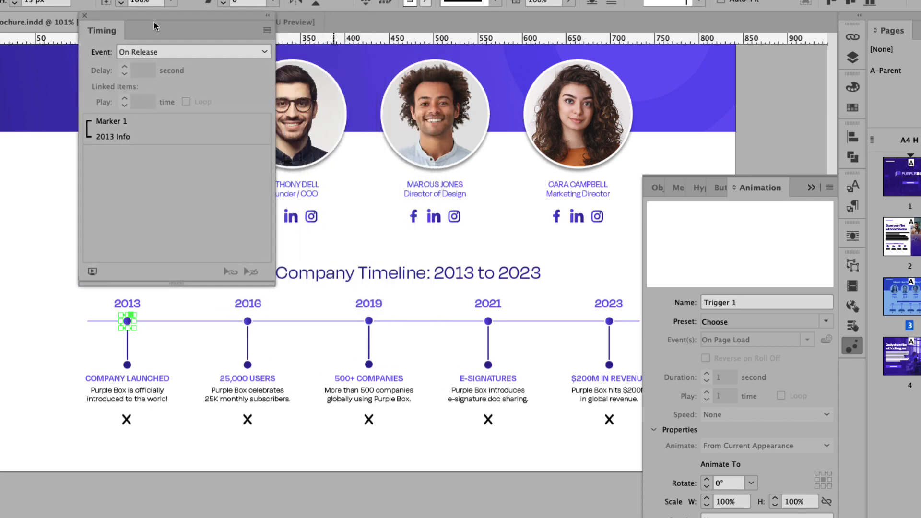
# - Make Marker 2 with 2016 Info and Marker 3 with 2019 Info play together
pyautogui.click(247, 322)
pyautogui.click(123, 122)
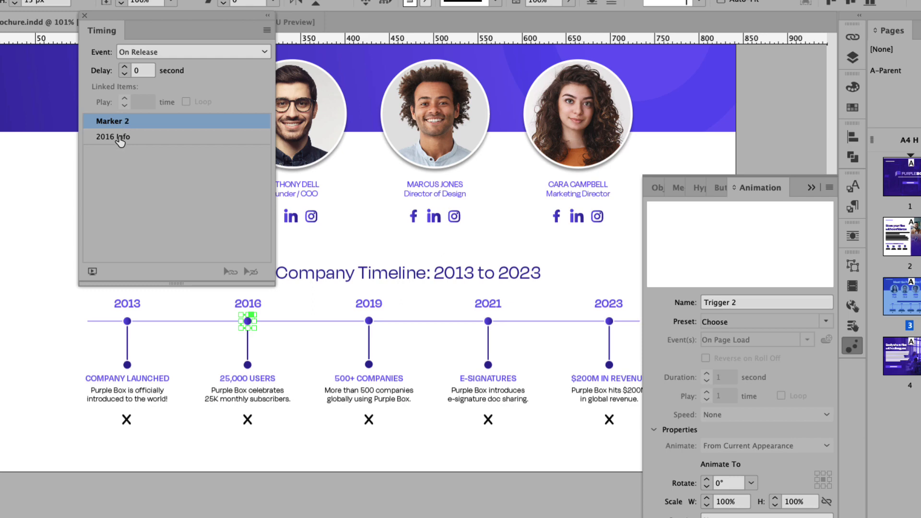
pyautogui.keyDown('shift'); pyautogui.click(121, 139); pyautogui.keyUp('shift')
pyautogui.click(232, 272)
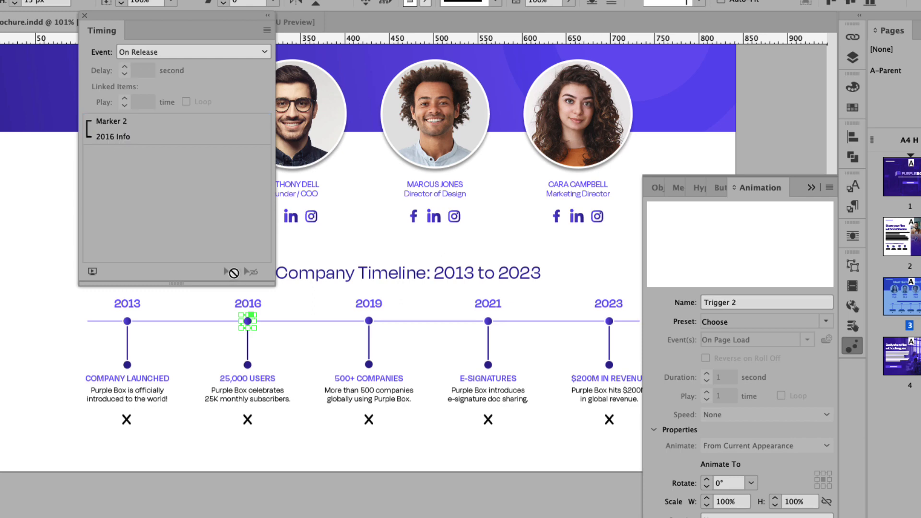
pyautogui.click(368, 321)
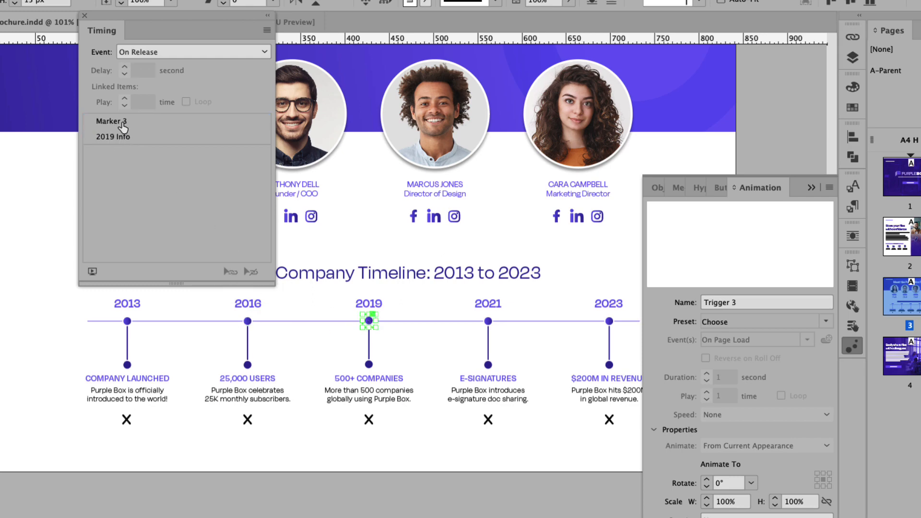
pyautogui.click(124, 122)
pyautogui.keyDown('shift'); pyautogui.click(120, 139); pyautogui.keyUp('shift')
pyautogui.click(231, 272)
# - Make Marker 4 with 2021 Info and Marker 5 with 2023 Info play together
pyautogui.click(488, 321)
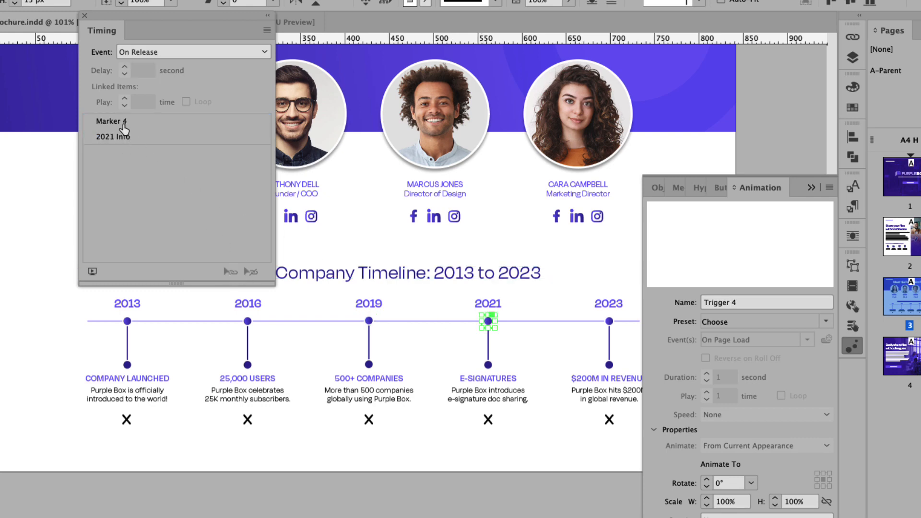
pyautogui.click(126, 123)
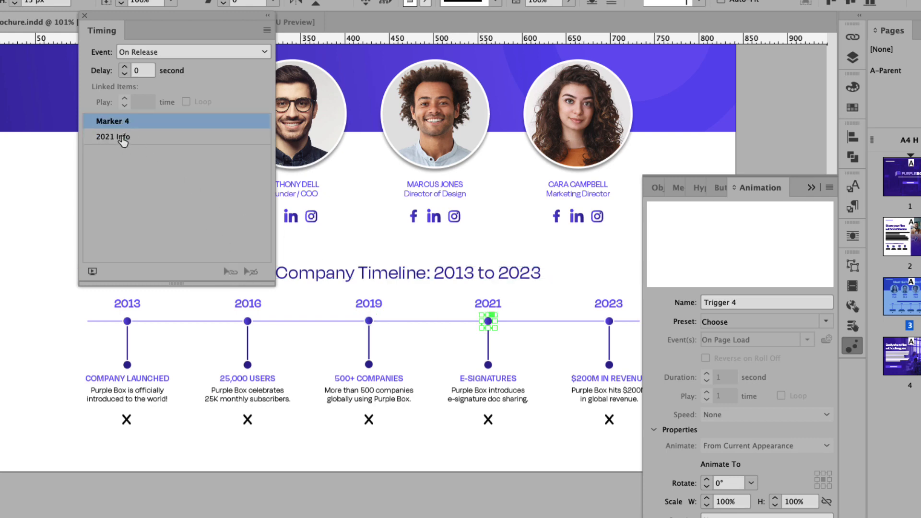
pyautogui.keyDown('shift'); pyautogui.click(122, 138); pyautogui.keyUp('shift')
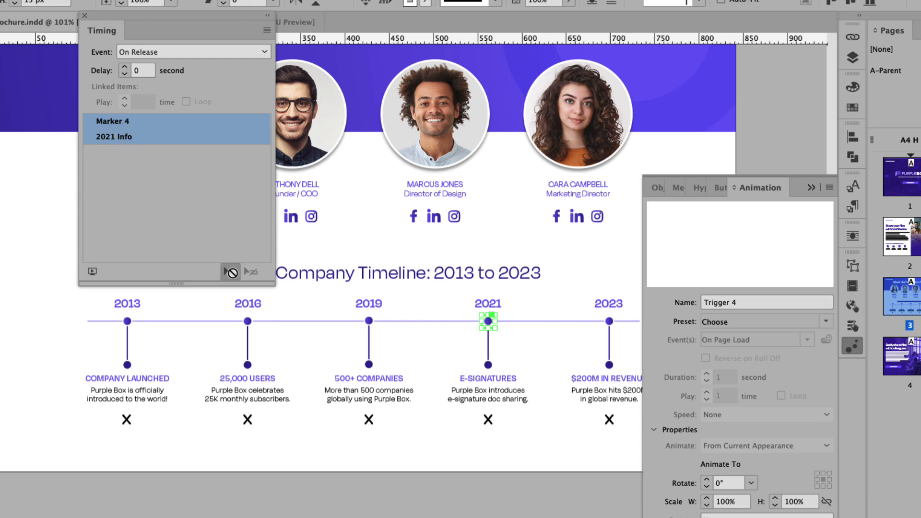
pyautogui.click(231, 271)
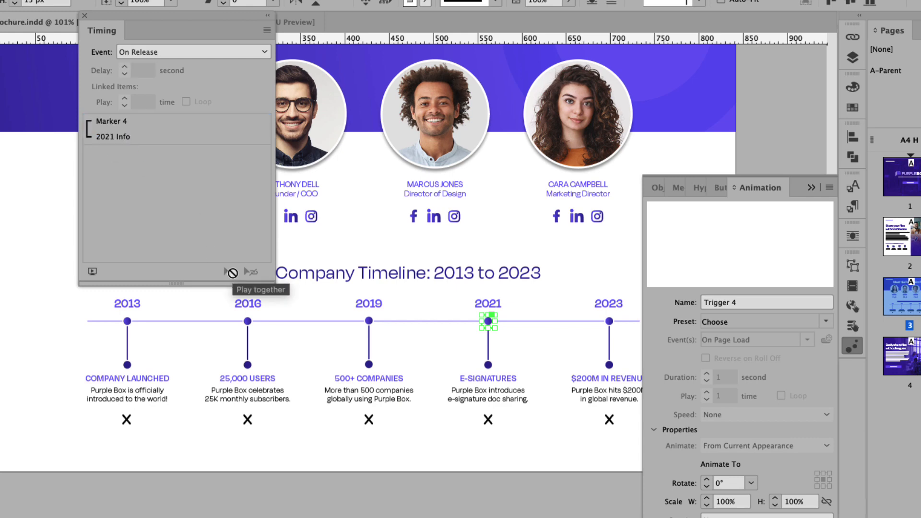
pyautogui.click(609, 322)
pyautogui.click(120, 122)
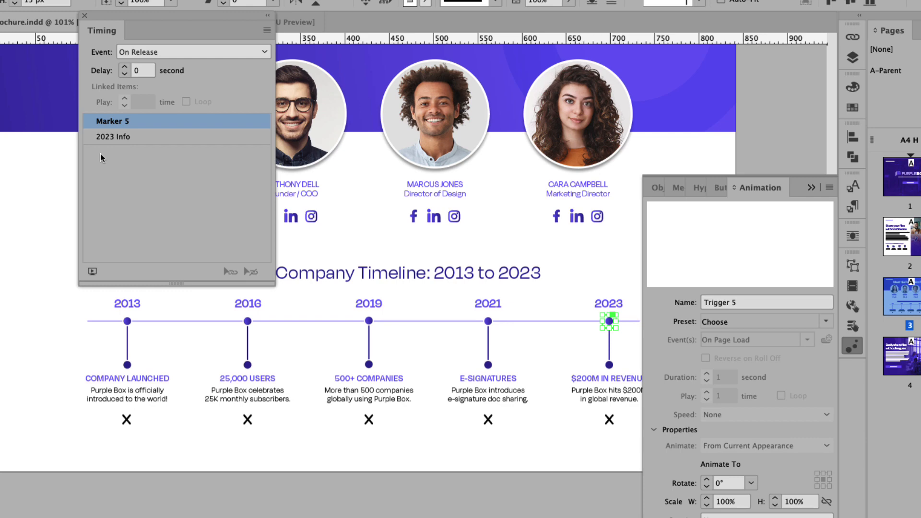
pyautogui.keyDown('shift'); pyautogui.click(122, 139); pyautogui.keyUp('shift')
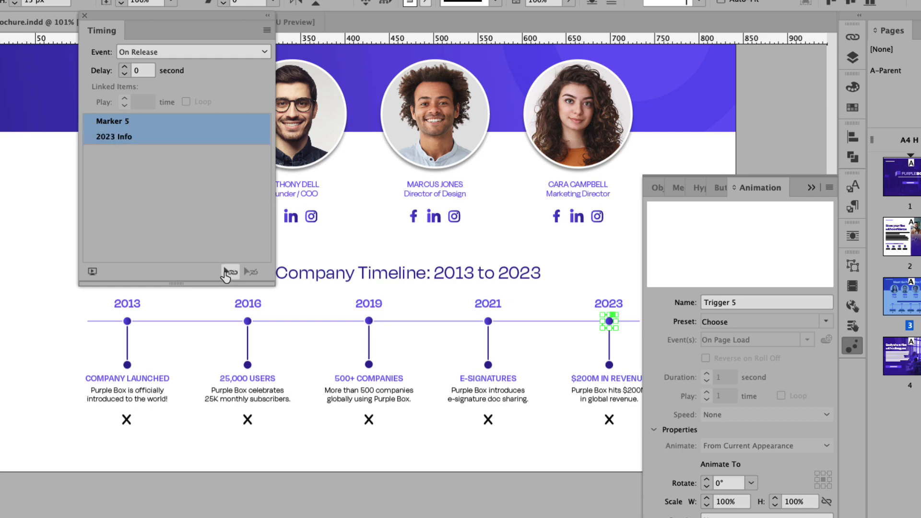
pyautogui.click(226, 273)
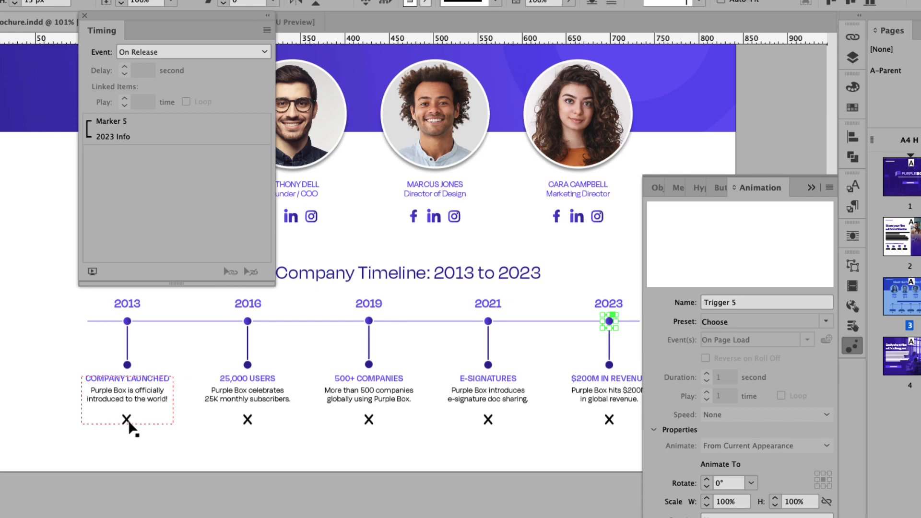
# - Set the 2013 and 2016 X buttons to play Marker 1/2013 Info and Marker 2/2016 Info together
pyautogui.click(132, 408)
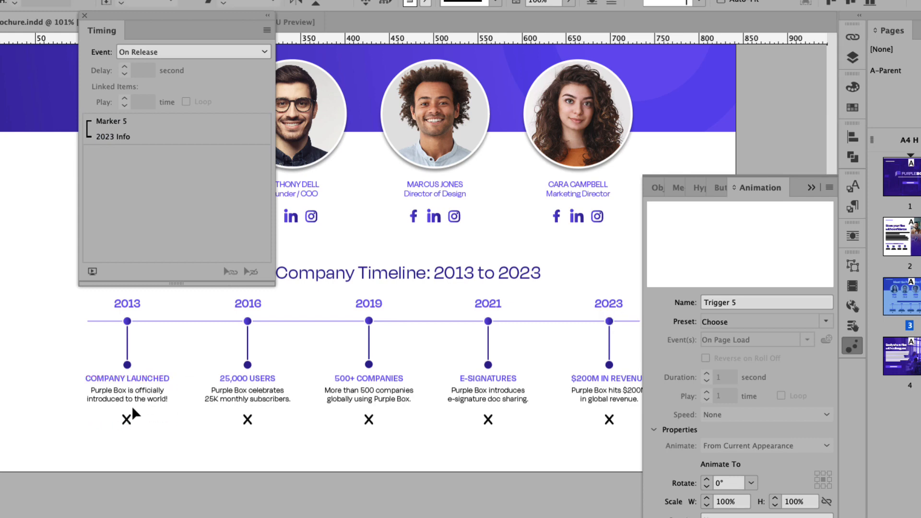
pyautogui.click(123, 422)
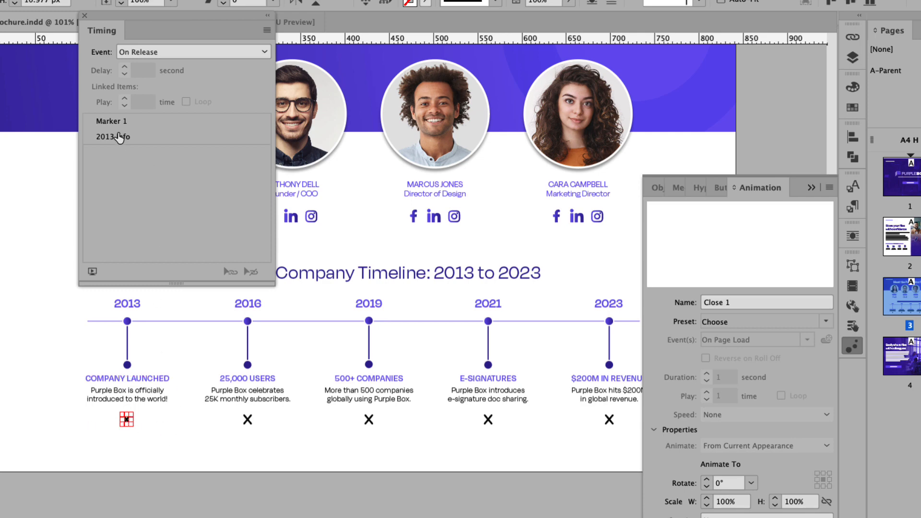
pyautogui.click(115, 122)
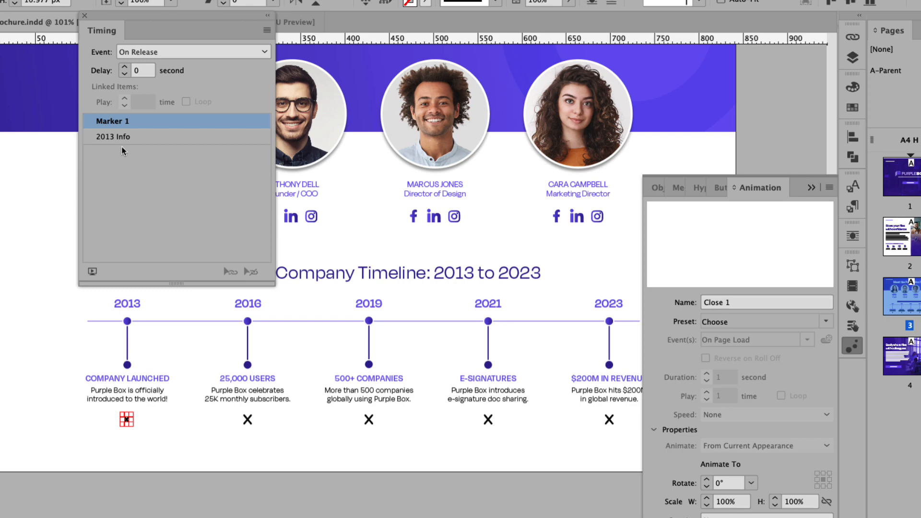
pyautogui.keyDown('shift'); pyautogui.click(123, 138); pyautogui.keyUp('shift')
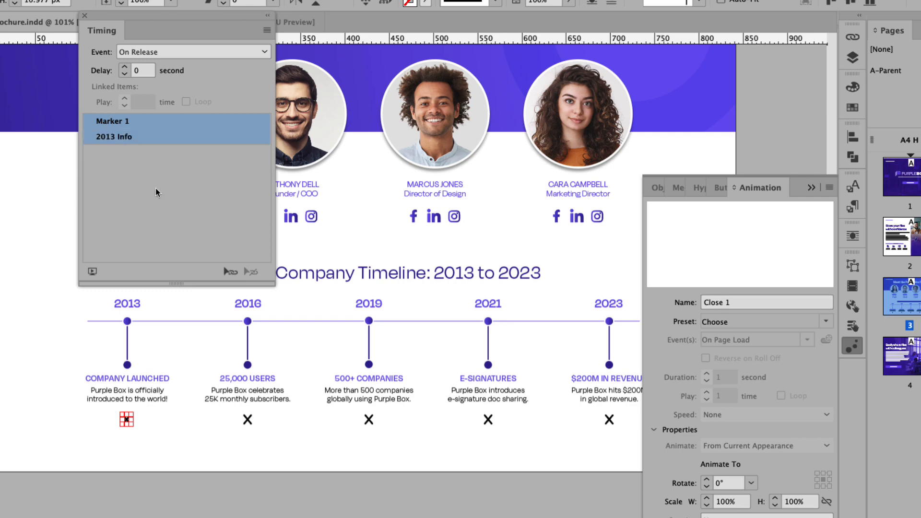
pyautogui.click(231, 272)
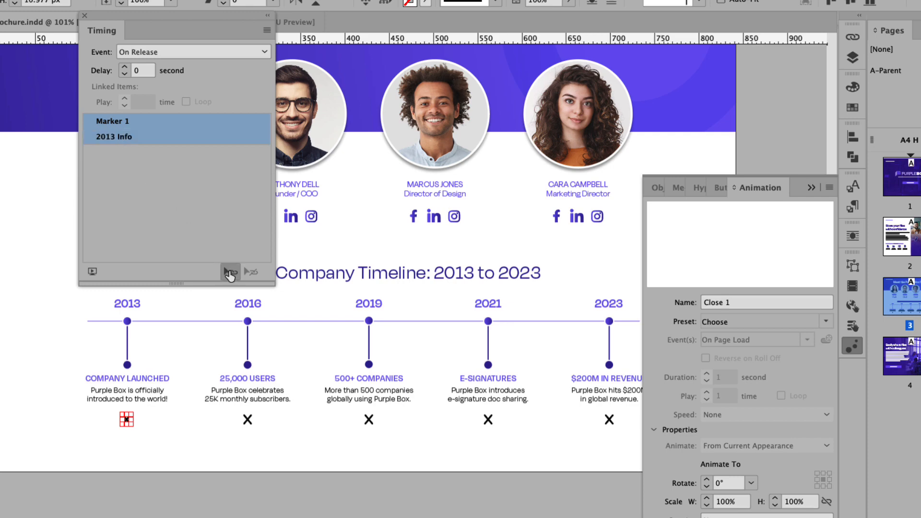
pyautogui.click(248, 419)
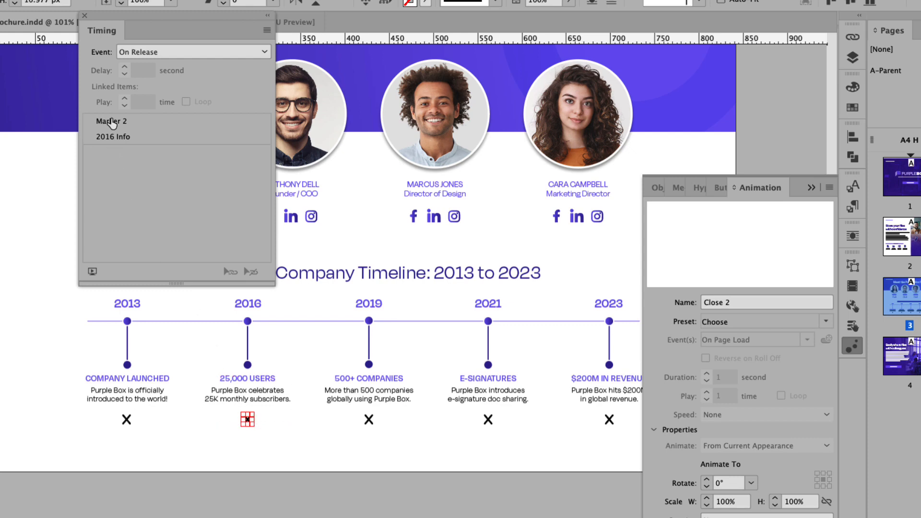
pyautogui.click(110, 123)
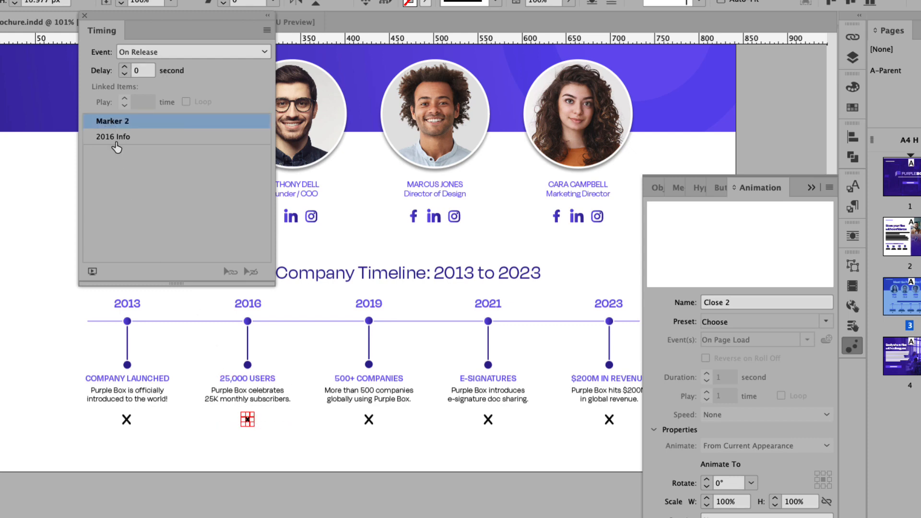
pyautogui.keyDown('shift'); pyautogui.click(114, 139); pyautogui.keyUp('shift')
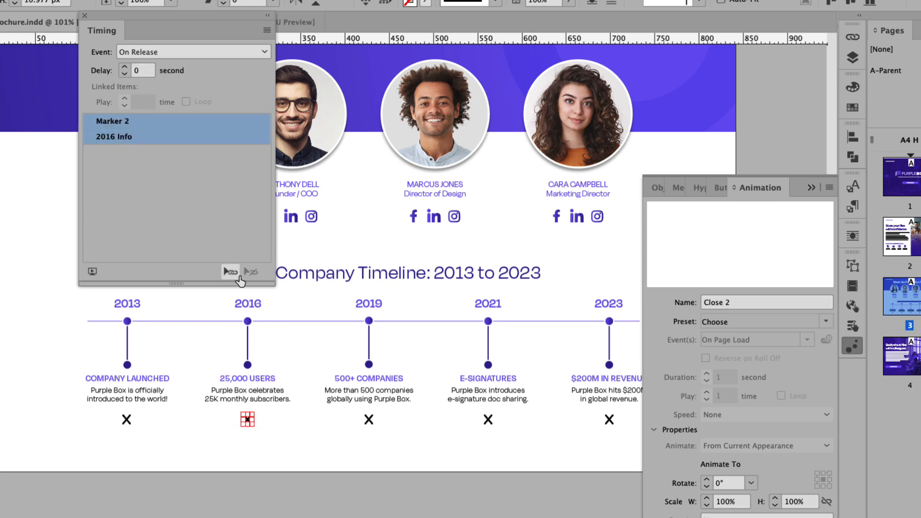
pyautogui.click(231, 271)
# - Set the 2019 and 2021 X buttons to play Marker 3/2019 Info and Marker 4/2021 Info together
pyautogui.click(369, 419)
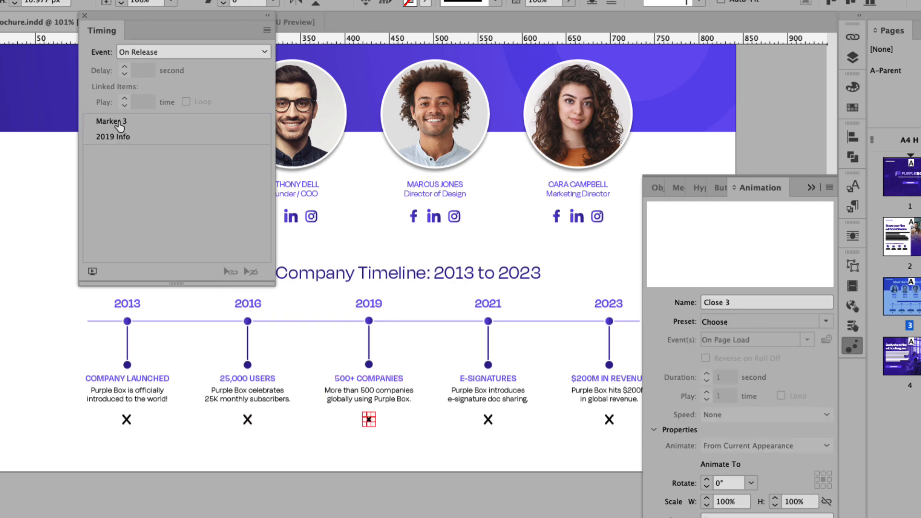
pyautogui.click(119, 124)
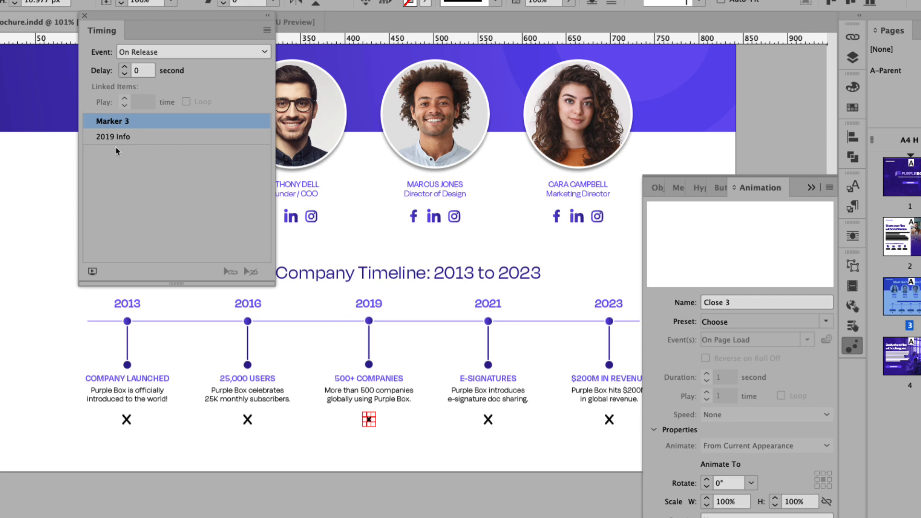
pyautogui.keyDown('shift'); pyautogui.click(115, 141); pyautogui.keyUp('shift')
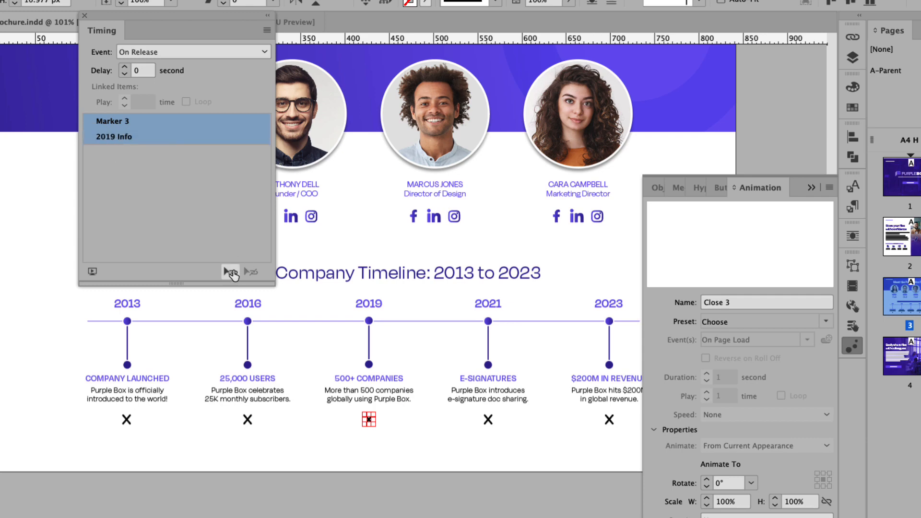
pyautogui.click(230, 272)
pyautogui.click(489, 420)
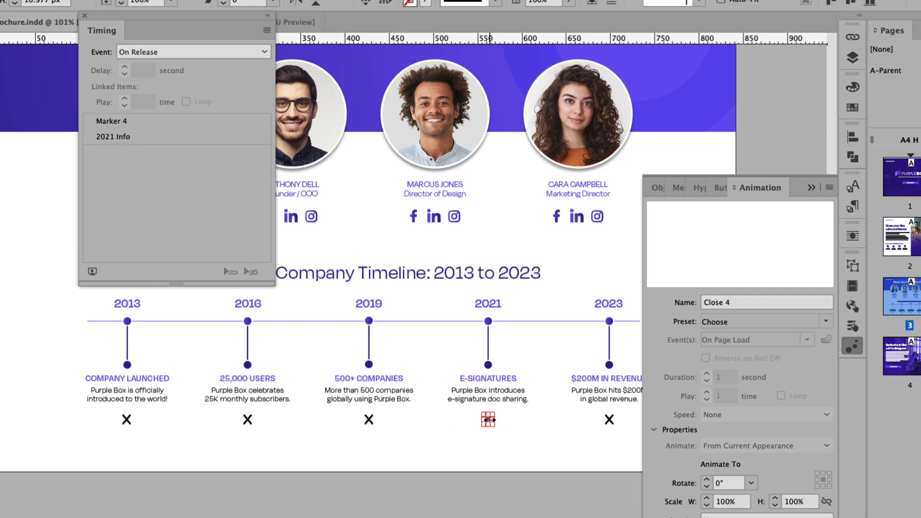
pyautogui.click(113, 124)
pyautogui.keyDown('shift'); pyautogui.click(113, 140); pyautogui.keyUp('shift')
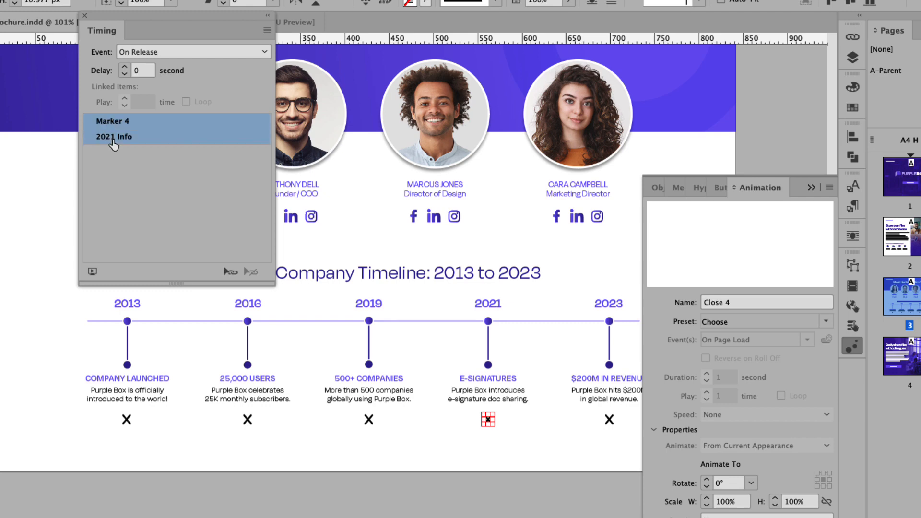
pyautogui.click(230, 272)
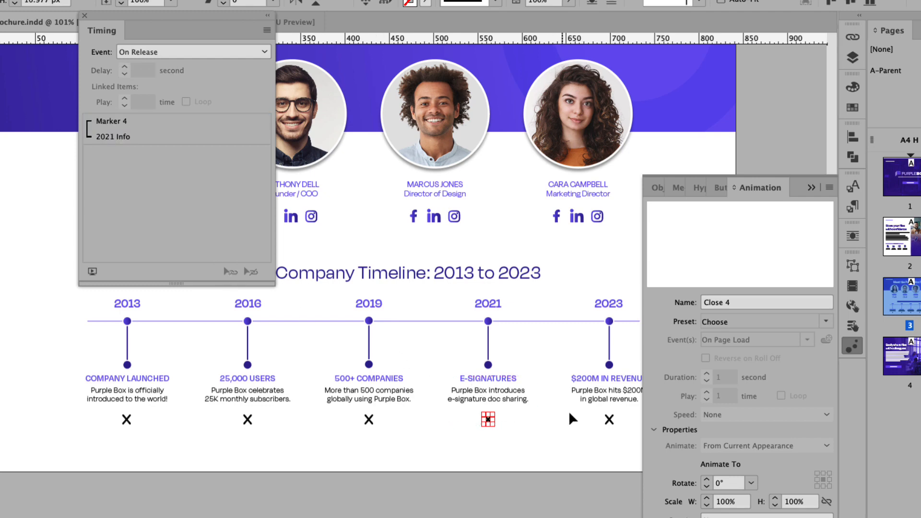
# - Set the 2023 X button to play Marker 5 and 2023 Info together
pyautogui.click(609, 421)
pyautogui.click(115, 122)
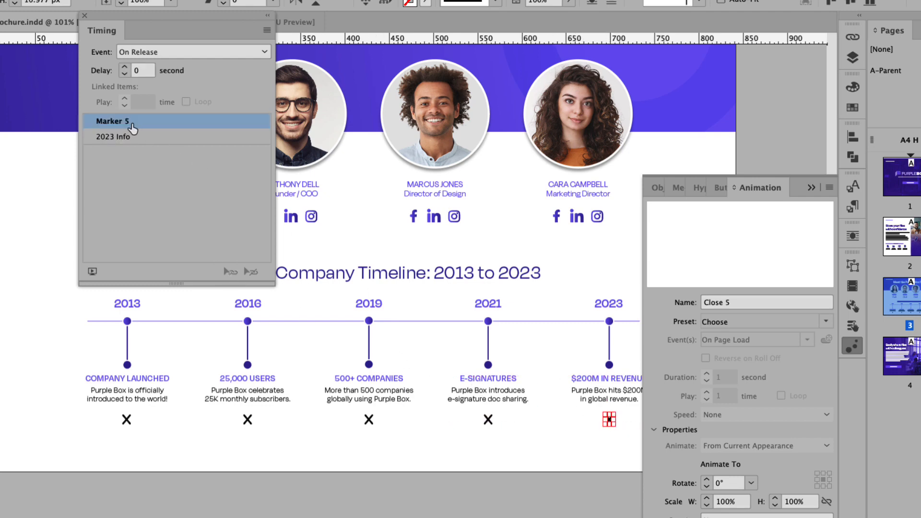
pyautogui.keyDown('shift'); pyautogui.click(117, 138); pyautogui.keyUp('shift')
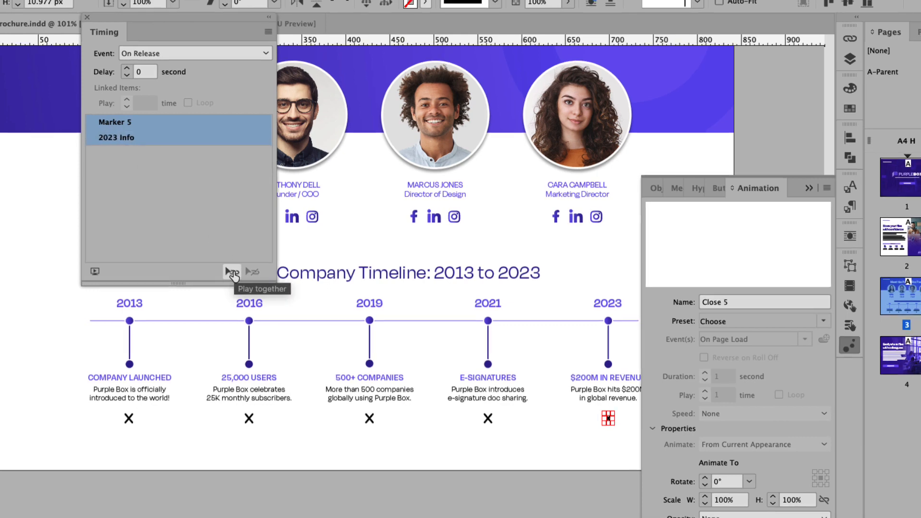
pyautogui.click(230, 272)
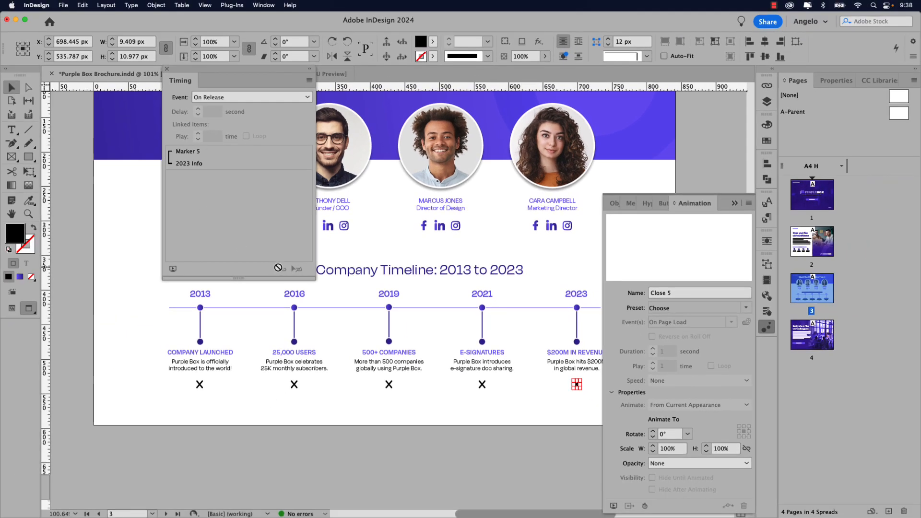
# - Open the EPUB preview and reveal all five milestones, 2013 through 2023
pyautogui.click(172, 269)
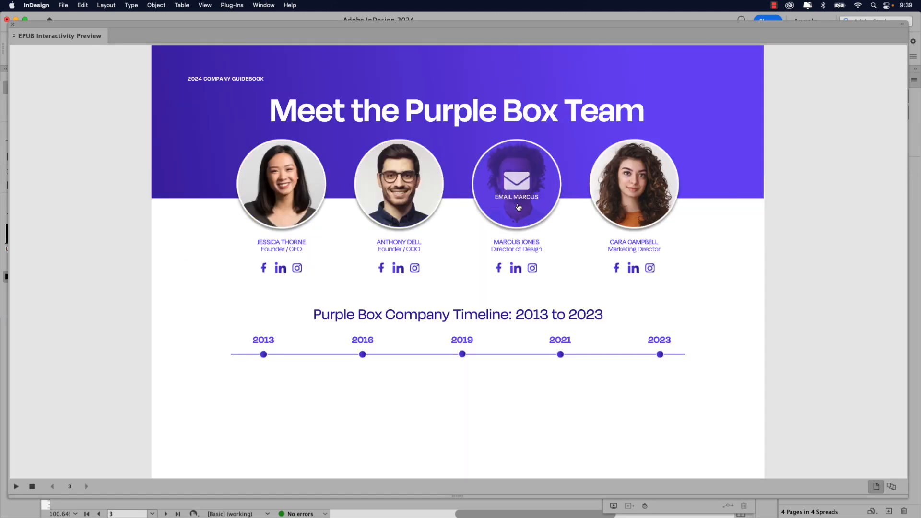
pyautogui.moveTo(620, 208)
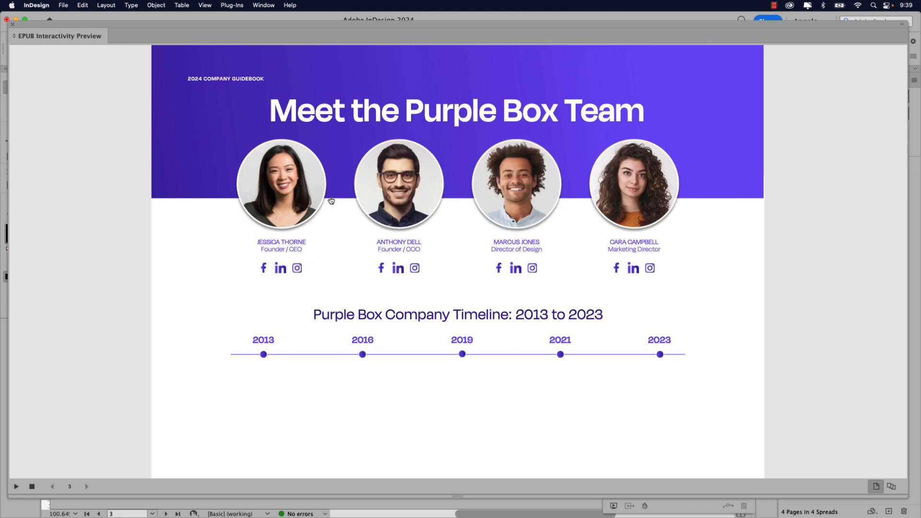
pyautogui.moveTo(294, 198)
pyautogui.click(264, 354)
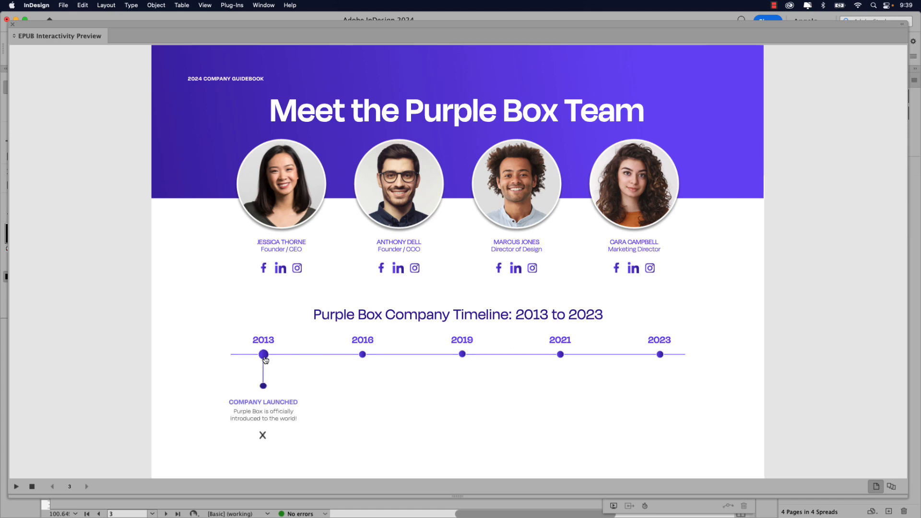
pyautogui.click(363, 355)
pyautogui.click(463, 354)
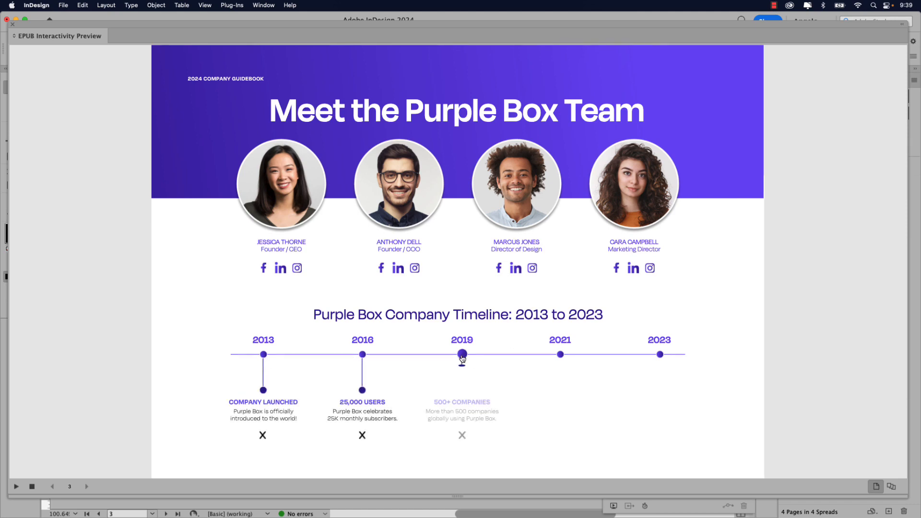
pyautogui.click(560, 355)
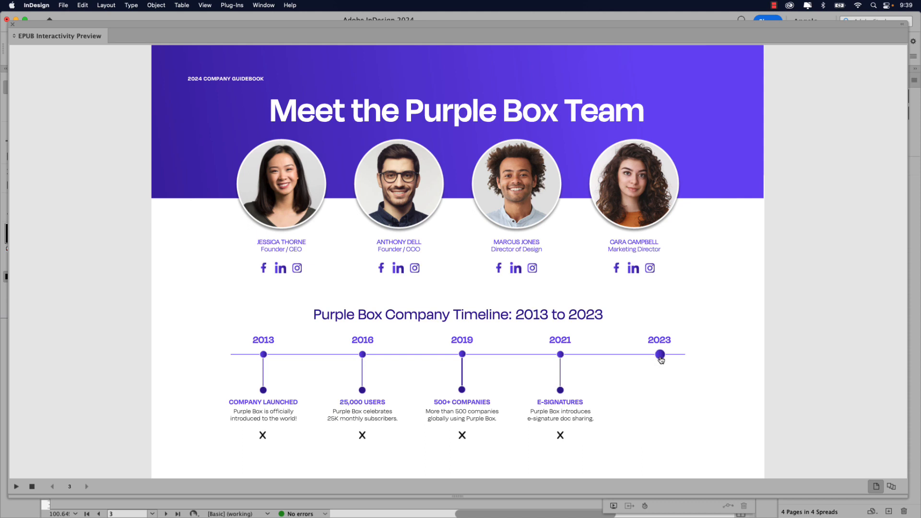
pyautogui.click(660, 356)
# - Close the 2023, 2021, 2019, 2016 and 2013 milestones with their X buttons
pyautogui.click(661, 436)
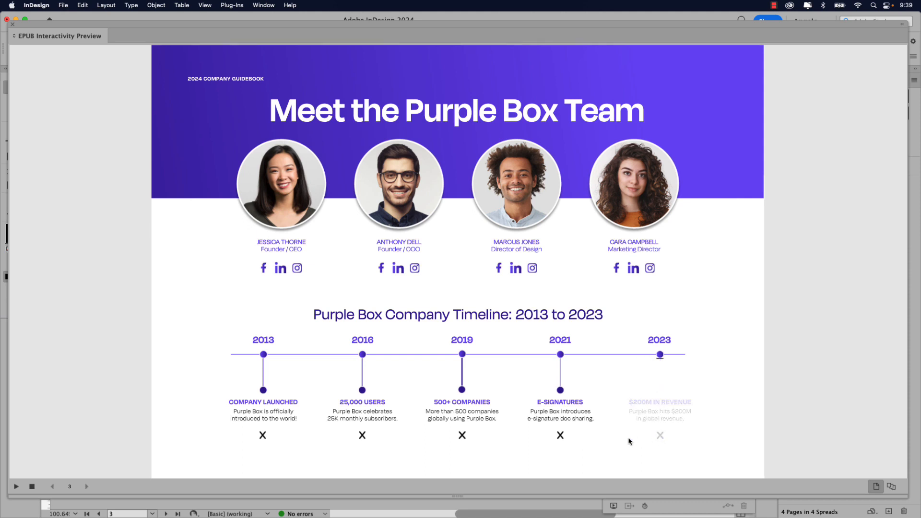
pyautogui.click(560, 435)
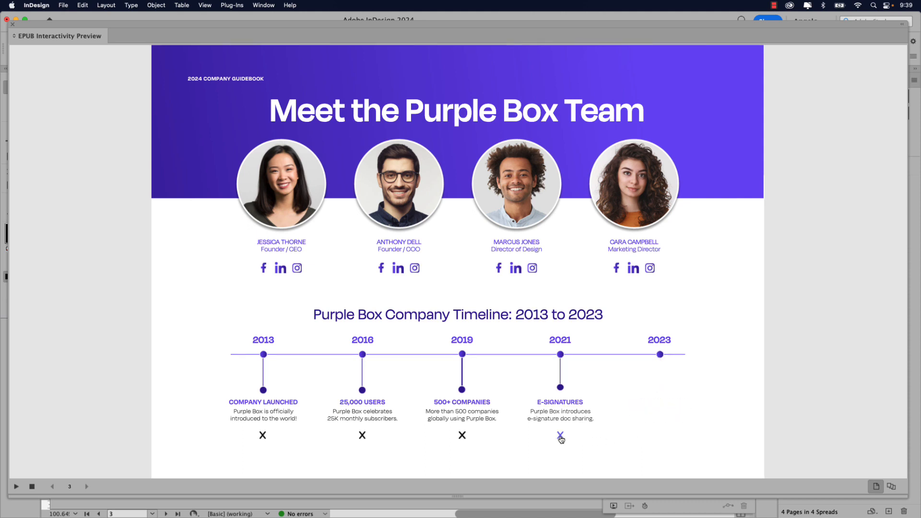
pyautogui.click(463, 436)
pyautogui.click(364, 437)
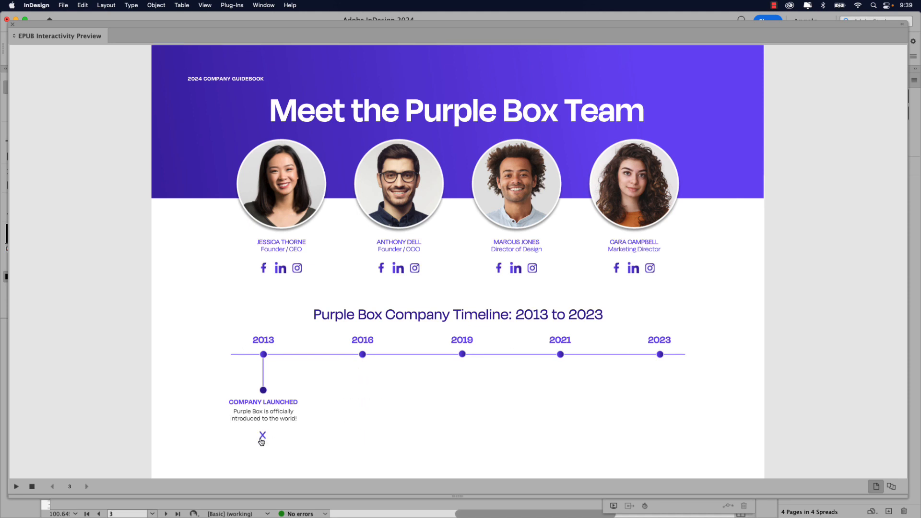
pyautogui.click(262, 437)
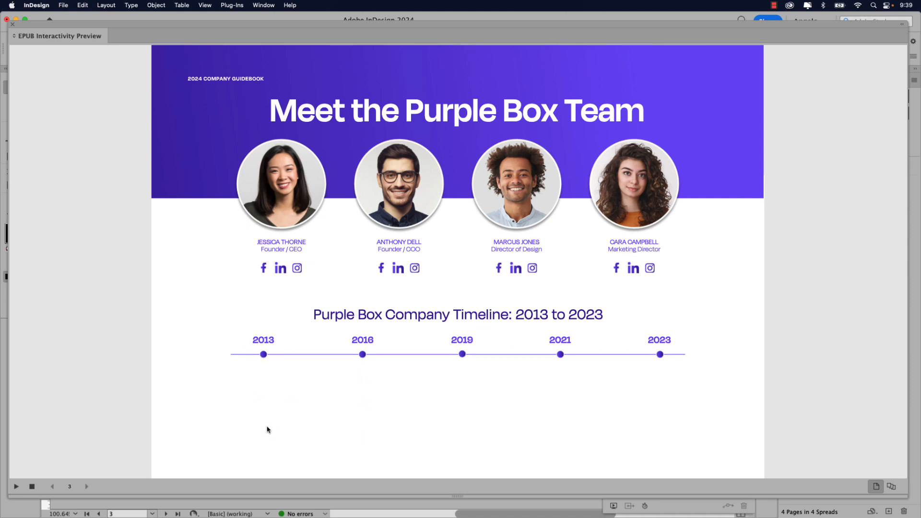